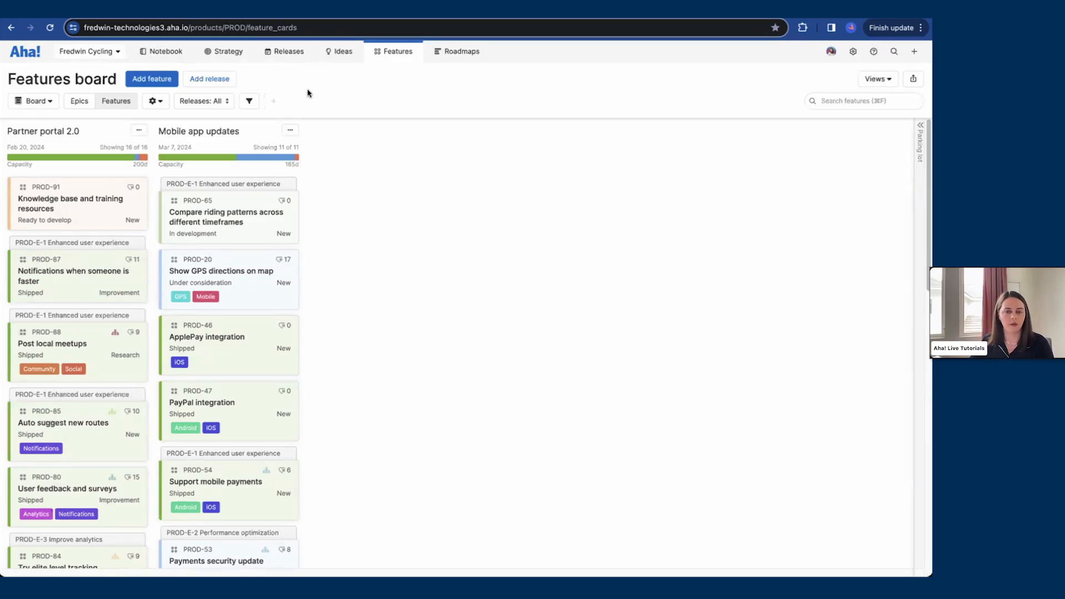
mouse_move(229, 52)
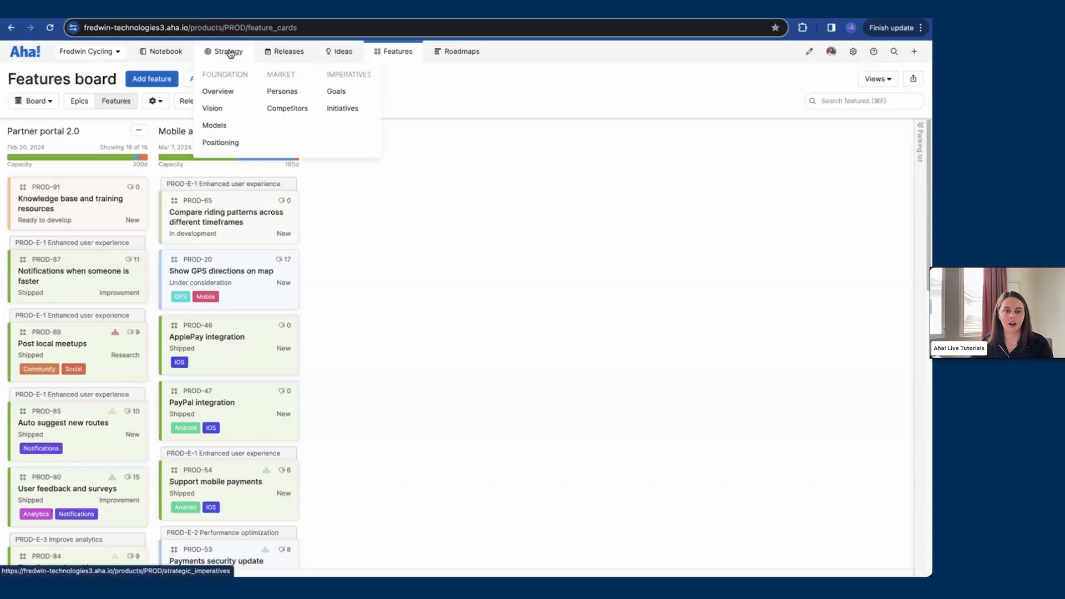
mouse_move(350, 56)
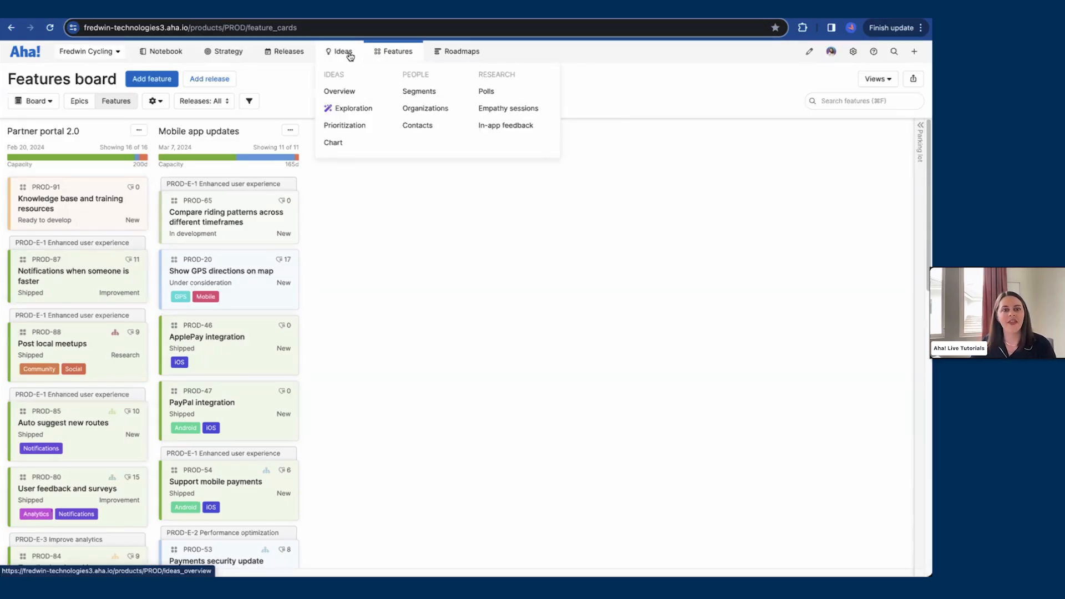
mouse_move(393, 57)
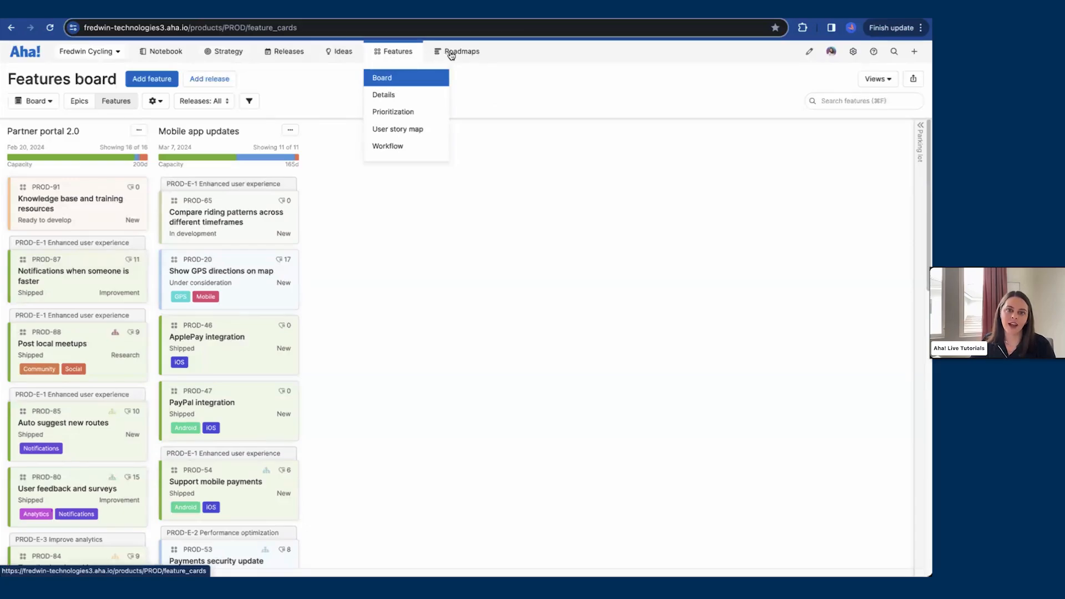
mouse_move(465, 53)
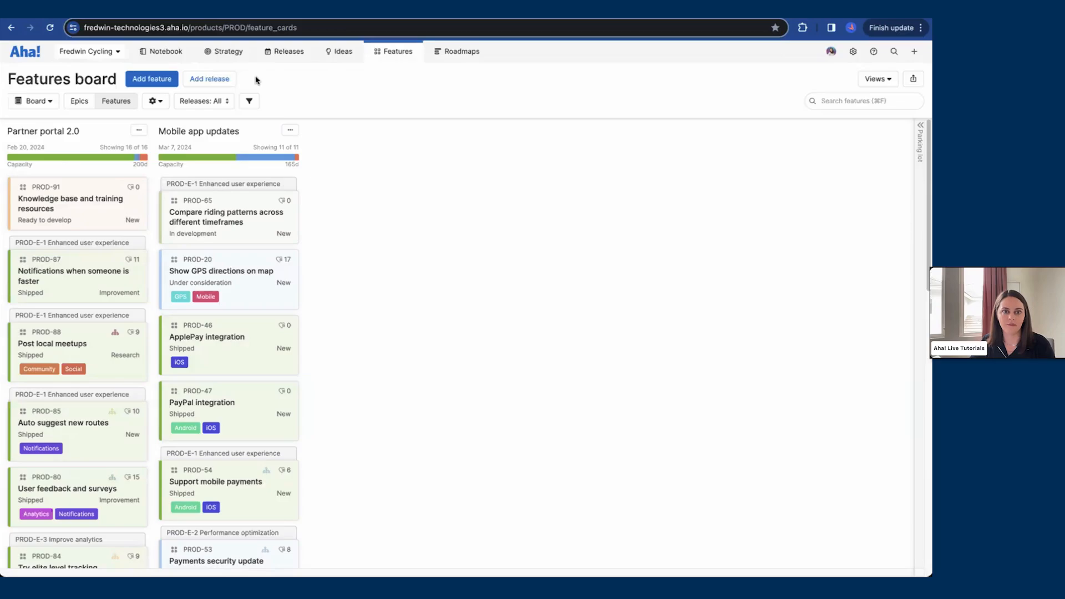
Step: Create a new release named Premium plan with a release date of 04/15/2024
left_click(209, 81)
type("P")
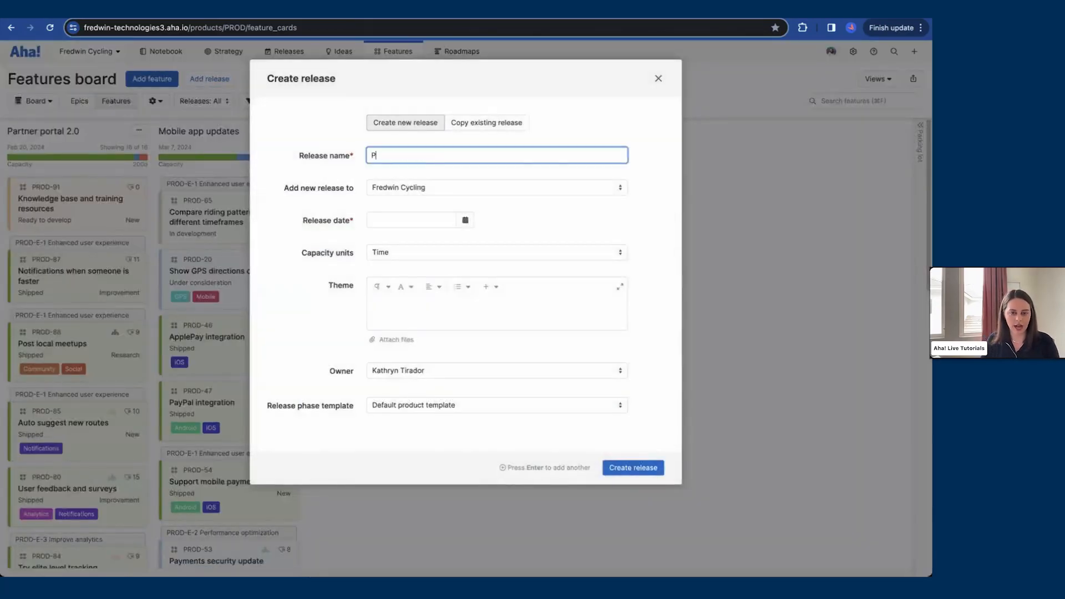
type("remium plan")
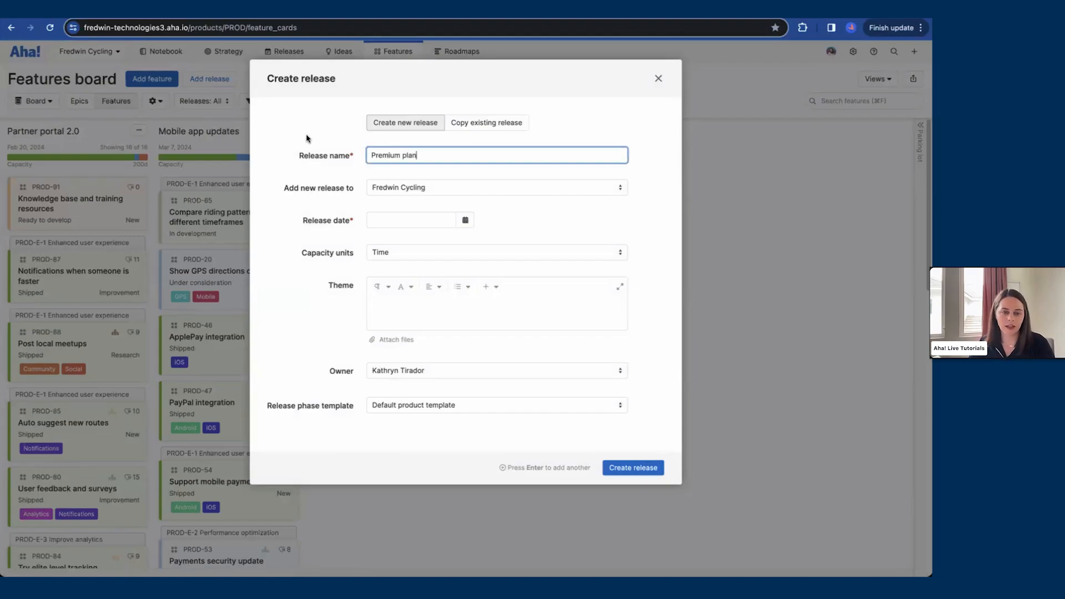
left_click(465, 219)
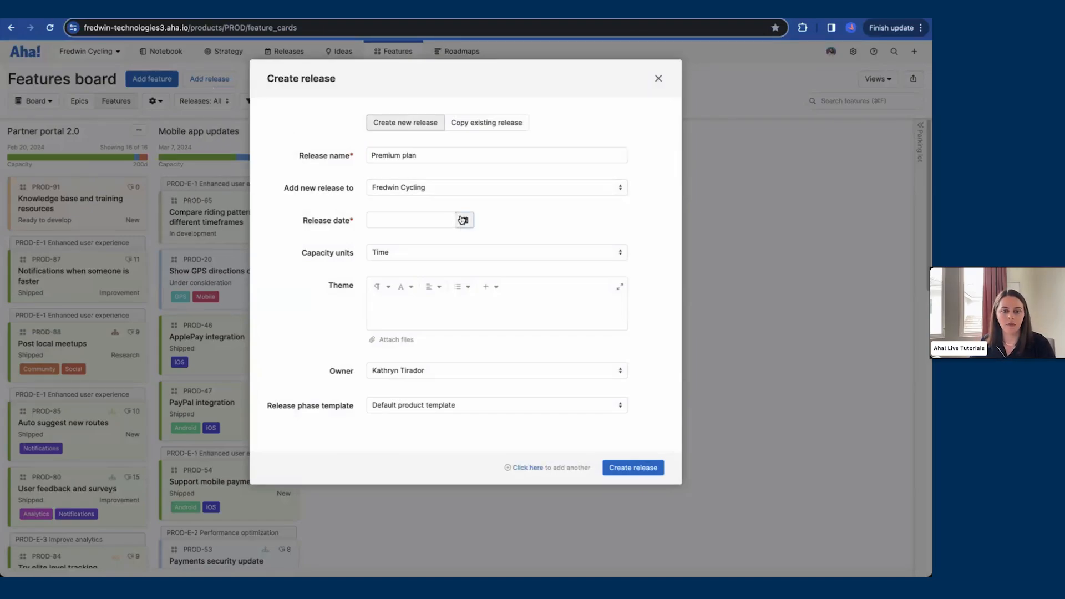
left_click(480, 240)
left_click(480, 240)
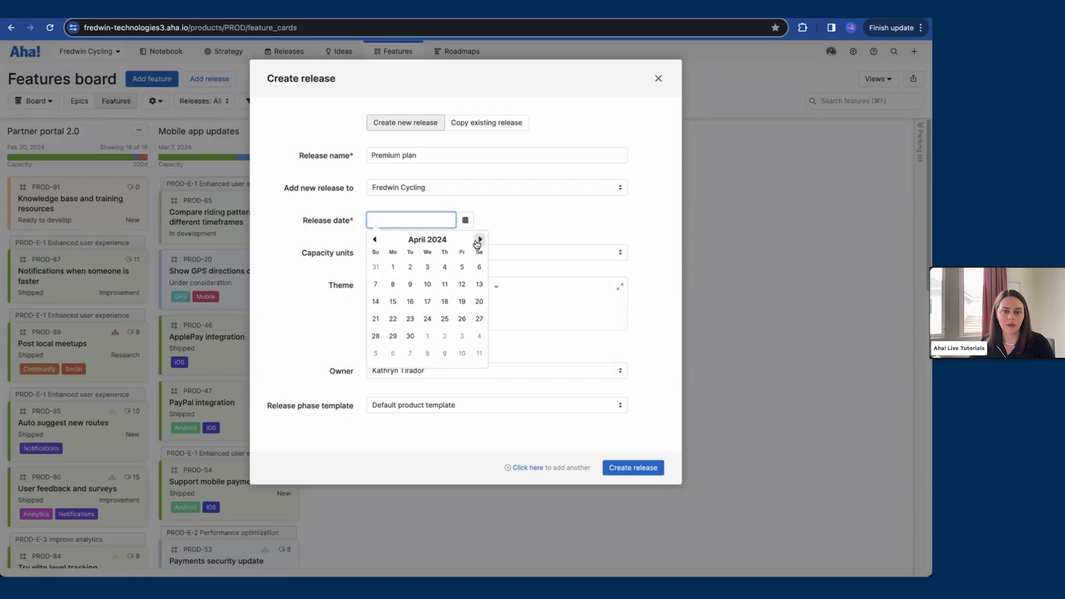
left_click(394, 301)
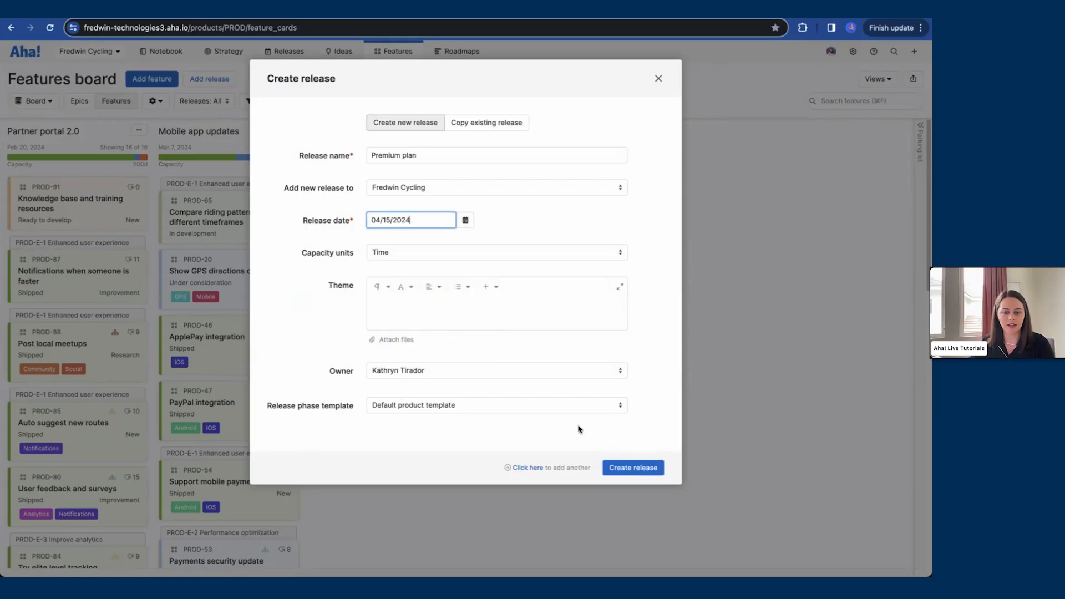
left_click(636, 470)
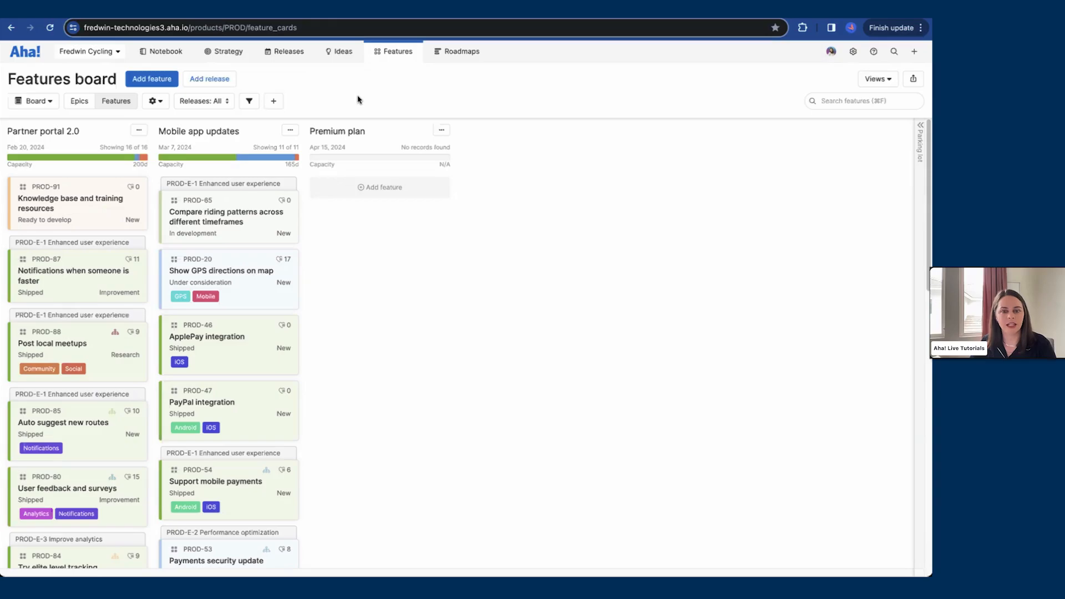
Step: Set the Premium plan release capacity to 45d
left_click(445, 165)
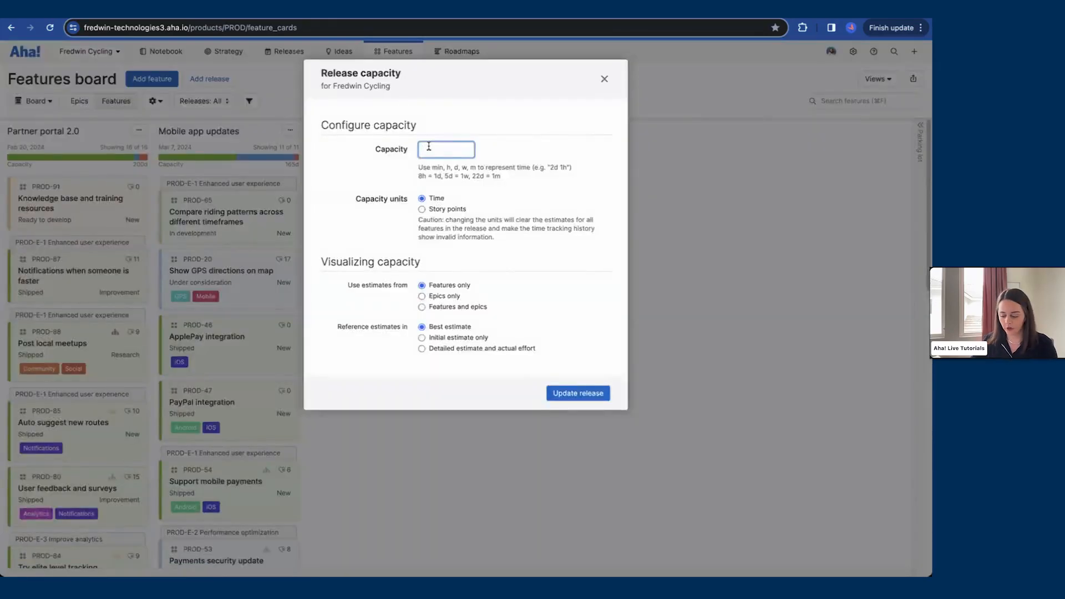
type("45d")
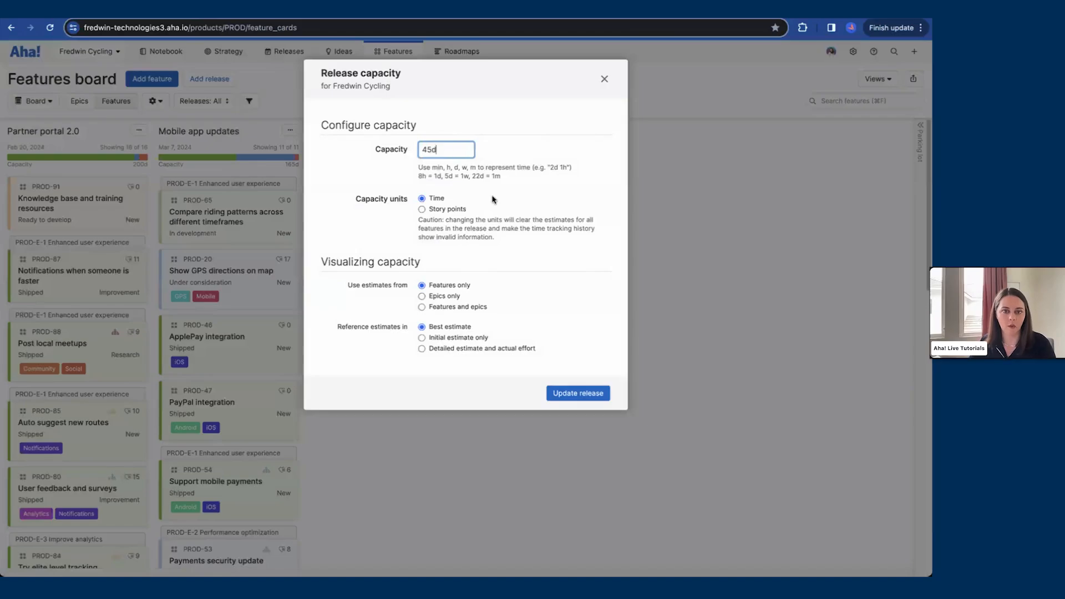
left_click(578, 393)
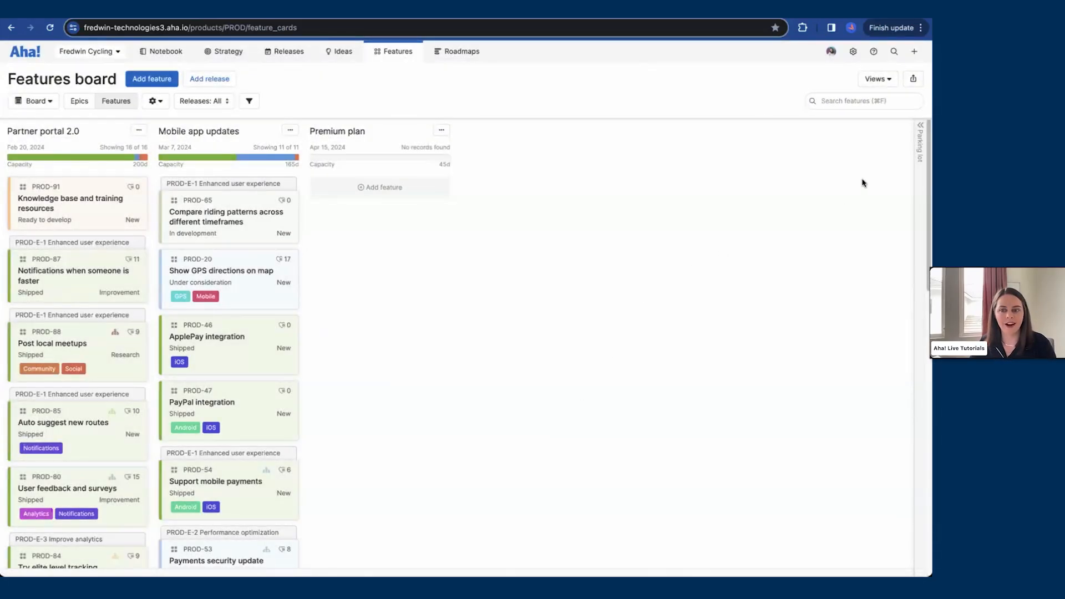
Step: Move the six parking lot features, from Top athlete analytics to Community leaderboards, into the Premium plan release
left_click(918, 147)
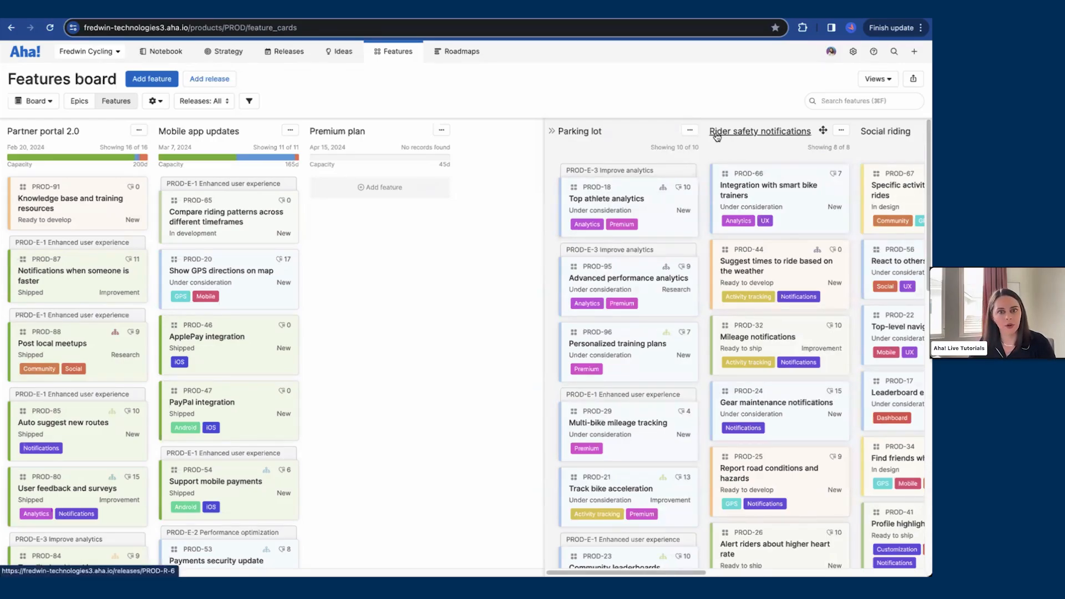
left_click(667, 215, "shift")
left_click(656, 293, "shift")
left_click(655, 363, "shift")
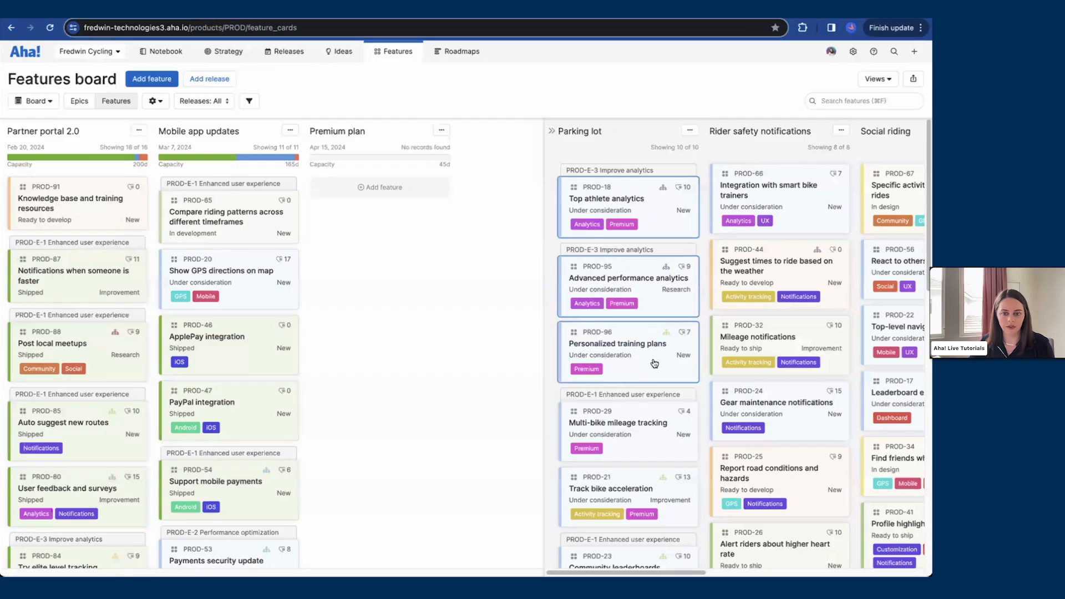
scroll(656, 383, "down", 1)
left_click(664, 409, "shift")
left_click(677, 481, "shift")
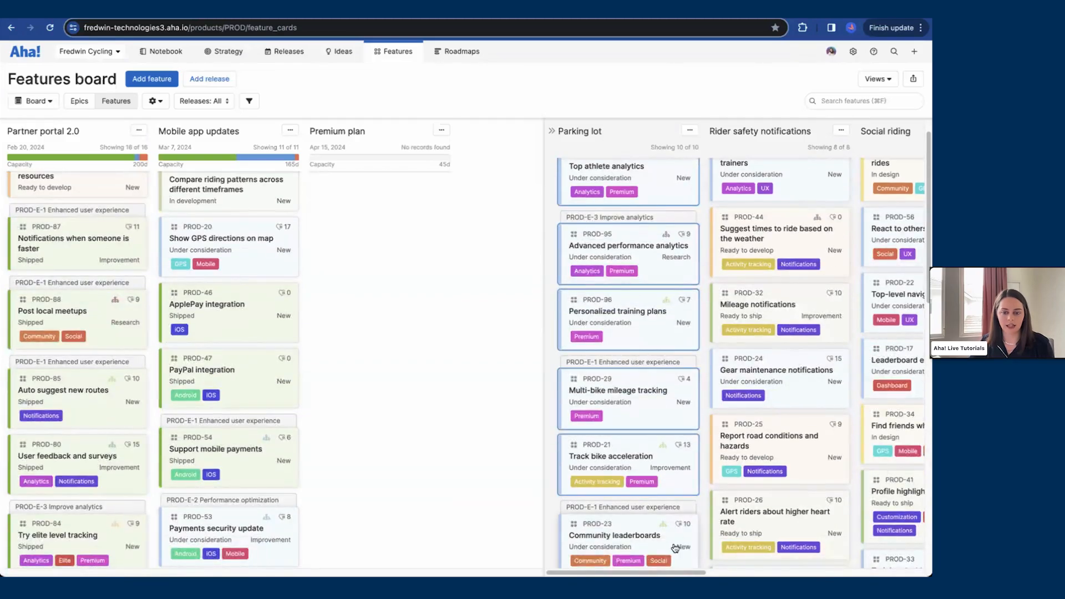
left_click(675, 548, "shift")
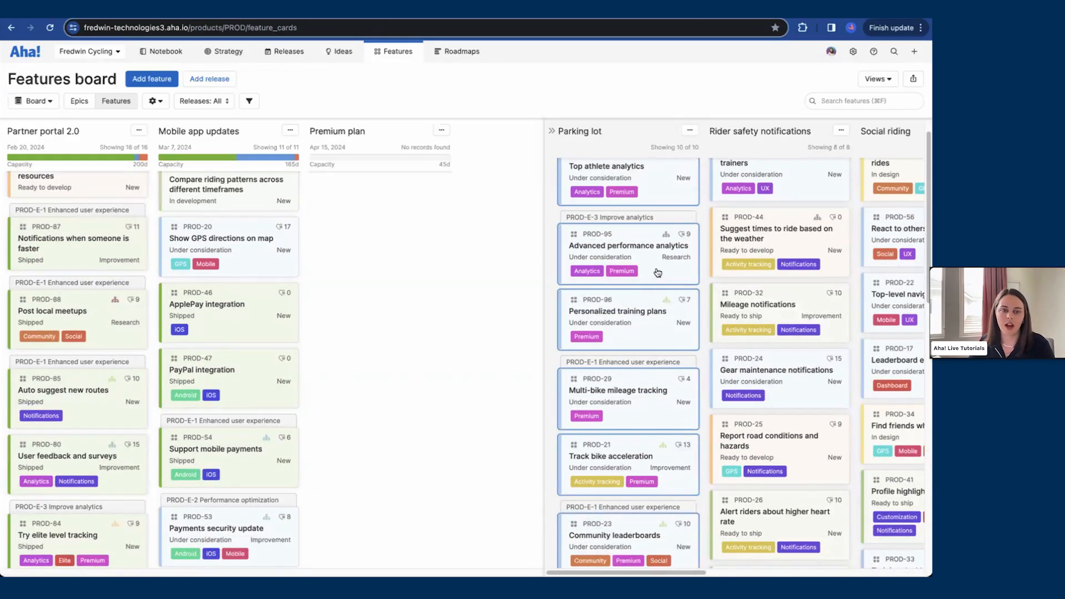
left_click_drag(657, 273, 408, 239)
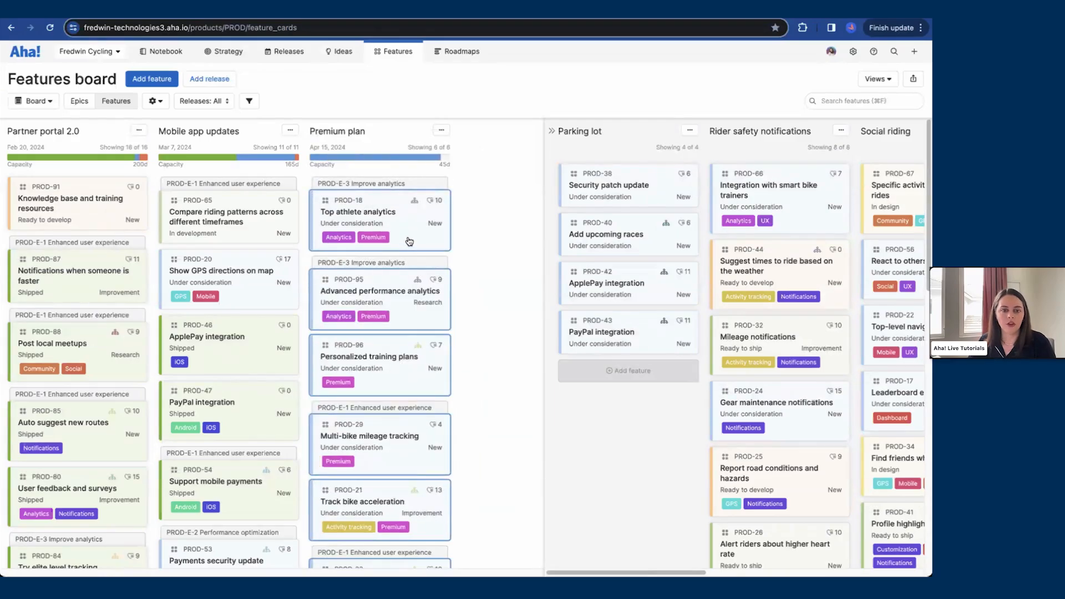
Step: Inspect the bulk-action options for the selected features and collapse the parking lot
right_click(413, 236)
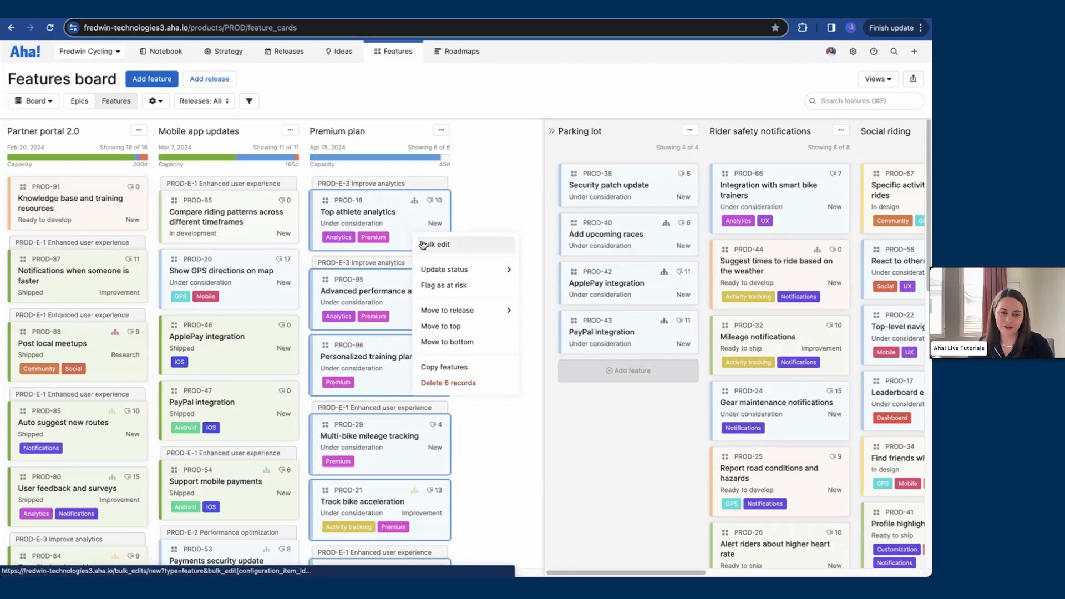
mouse_move(445, 311)
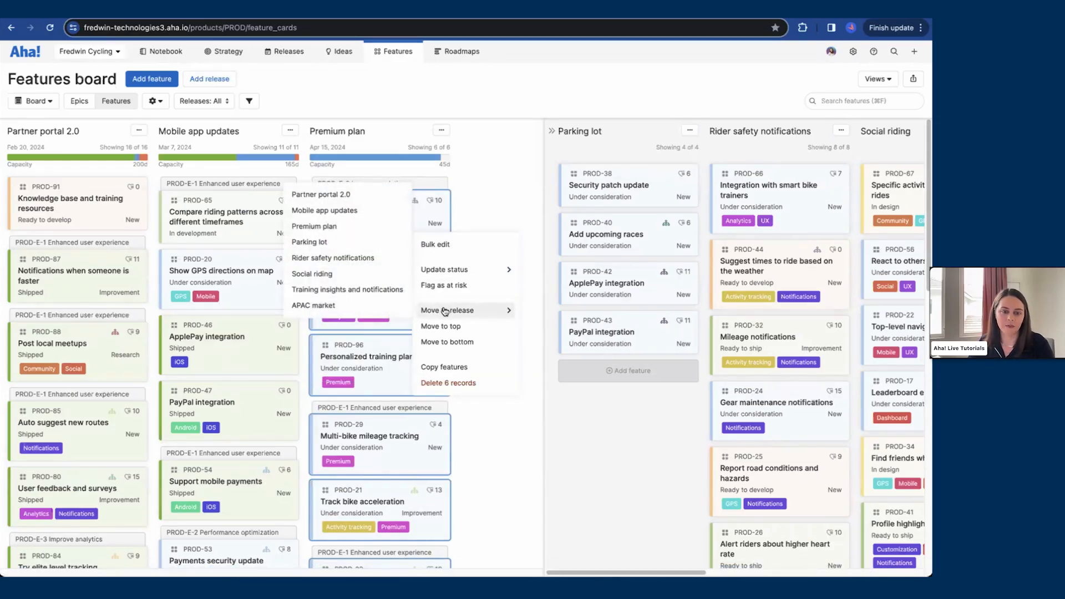
left_click(481, 220)
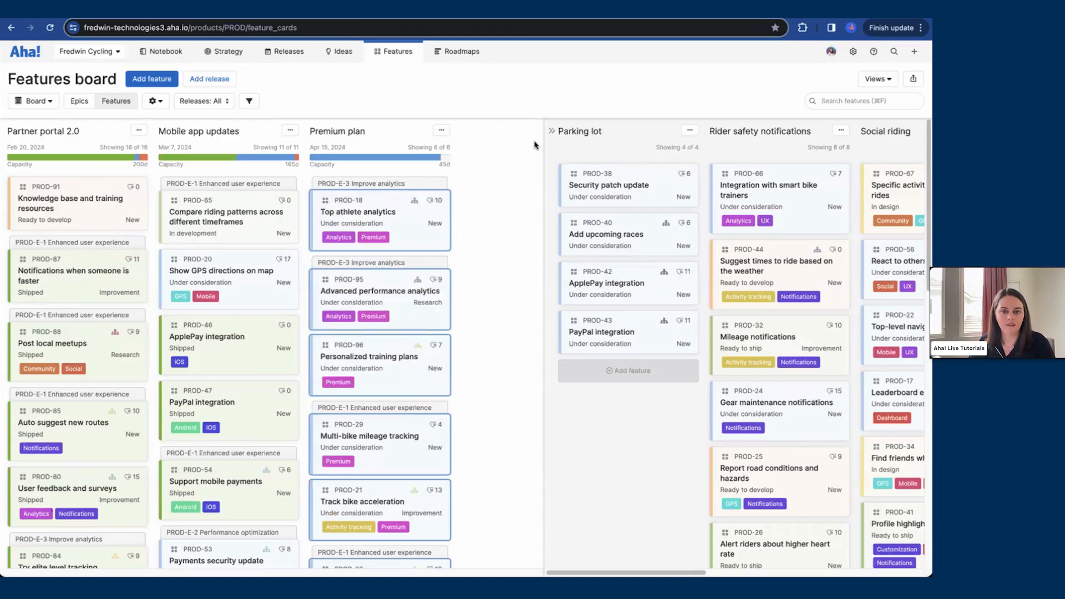
left_click(552, 131)
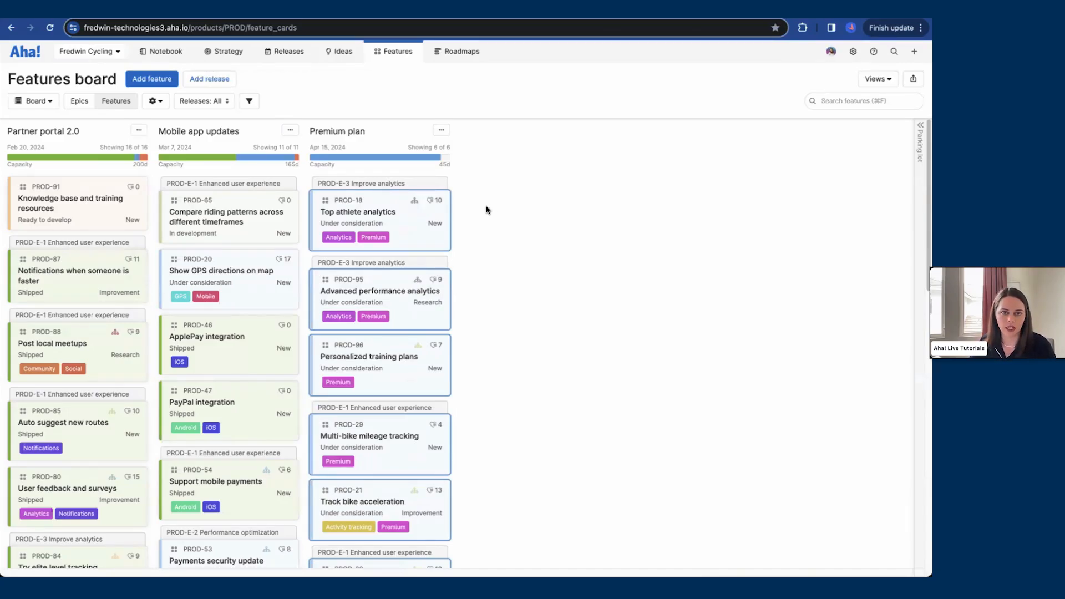
Step: Open the Top athlete analytics feature's full details and set its detailed estimate to 10d
left_click(414, 226)
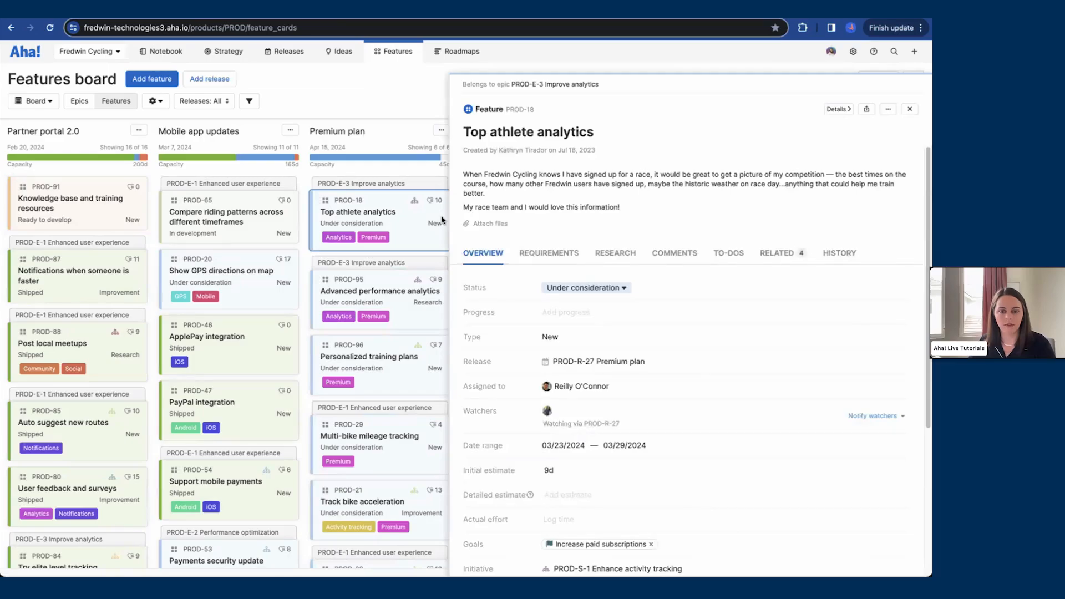
left_click(837, 110)
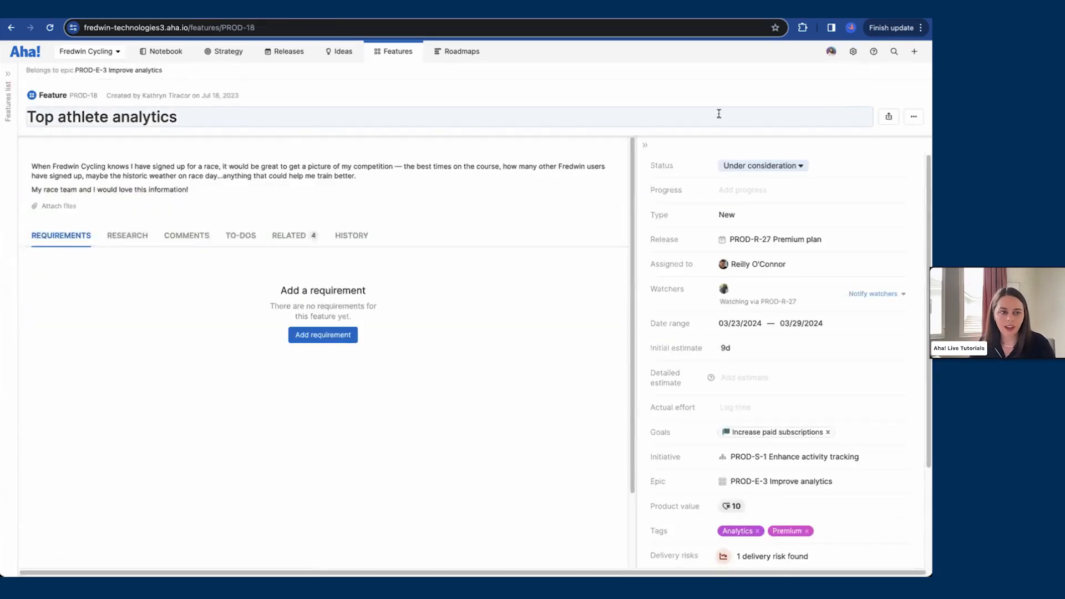
left_click(8, 75)
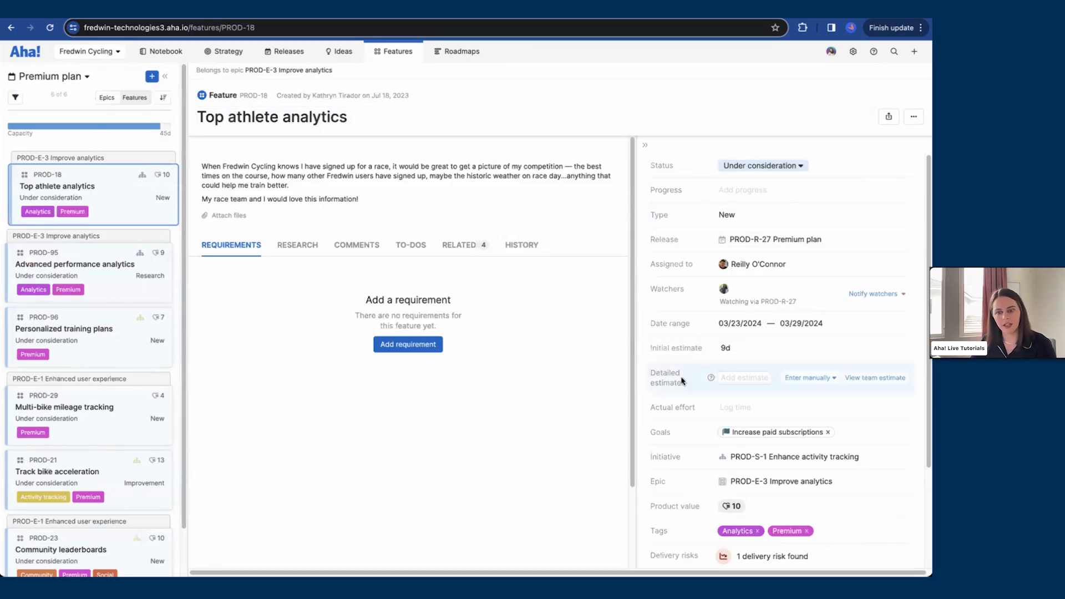
left_click(727, 378)
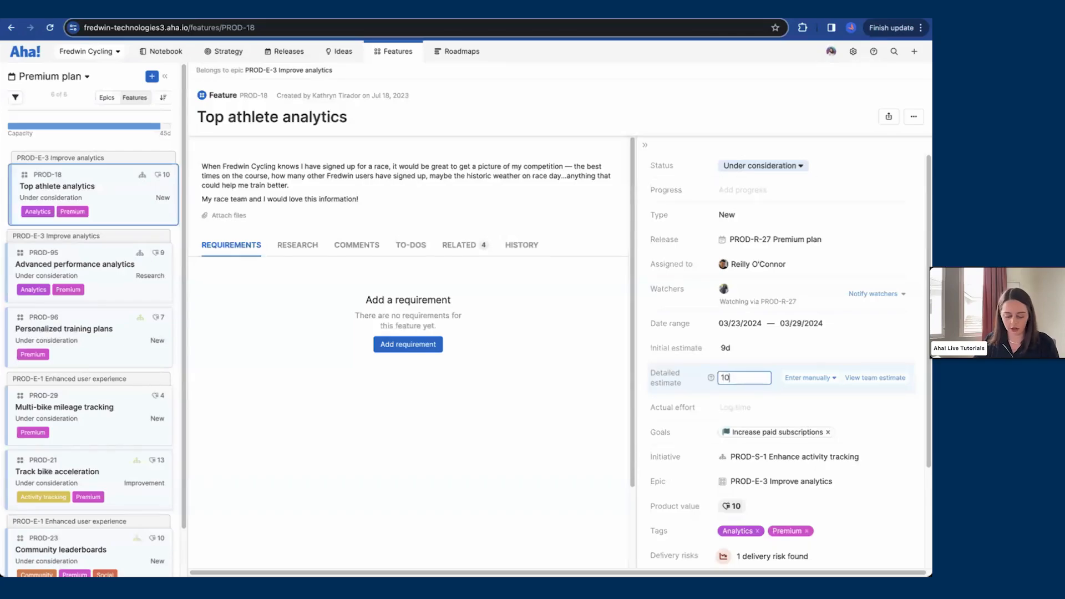
type("10d")
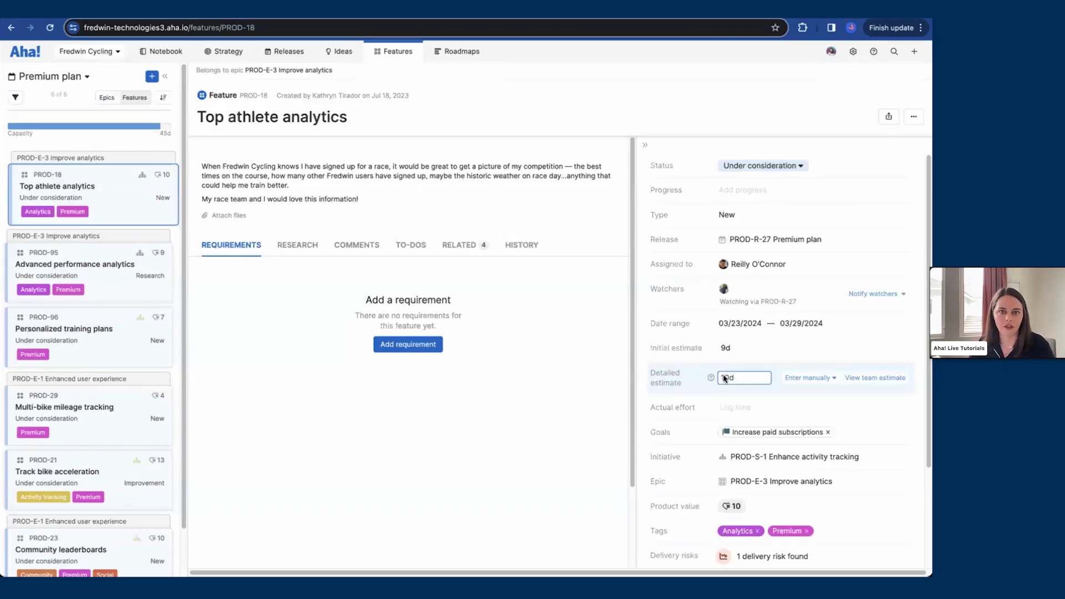
key("Return")
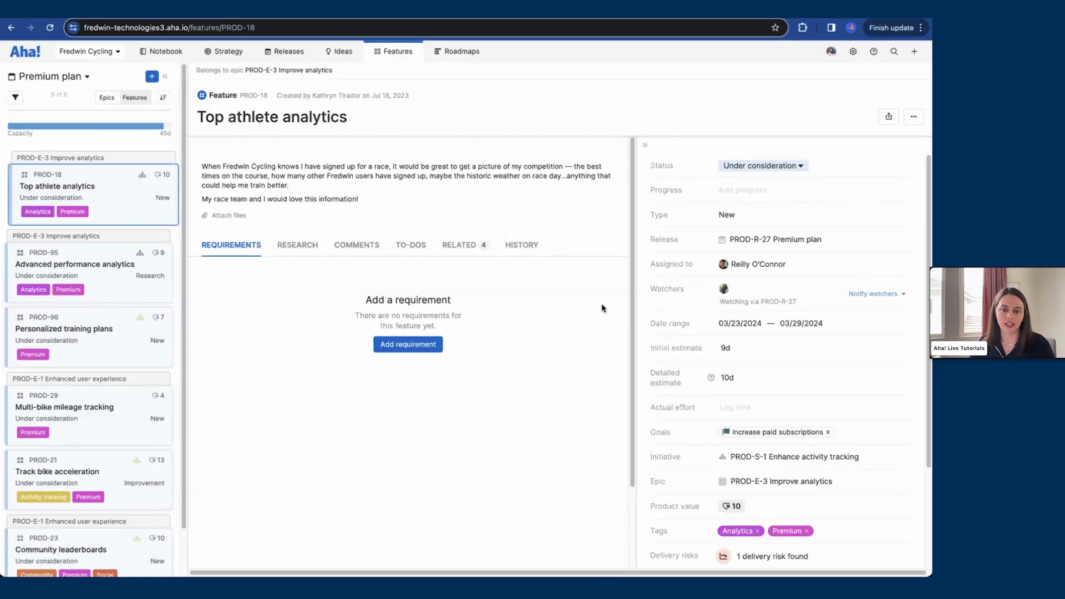
Step: Link Top athlete analytics as a dependency of the Community leaderboards feature
left_click(463, 247)
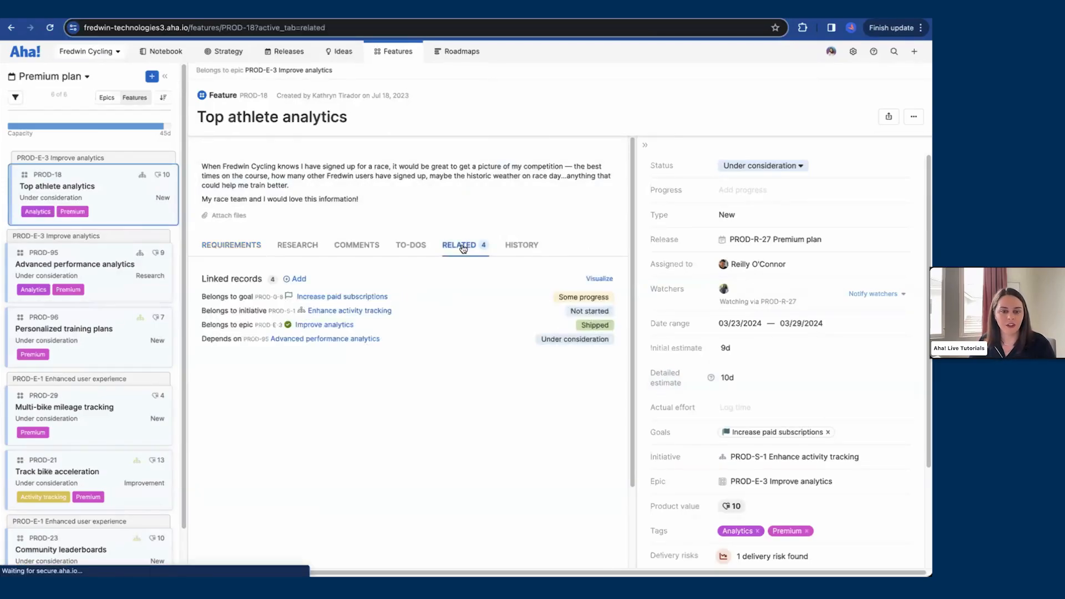
left_click(292, 280)
left_click(421, 128)
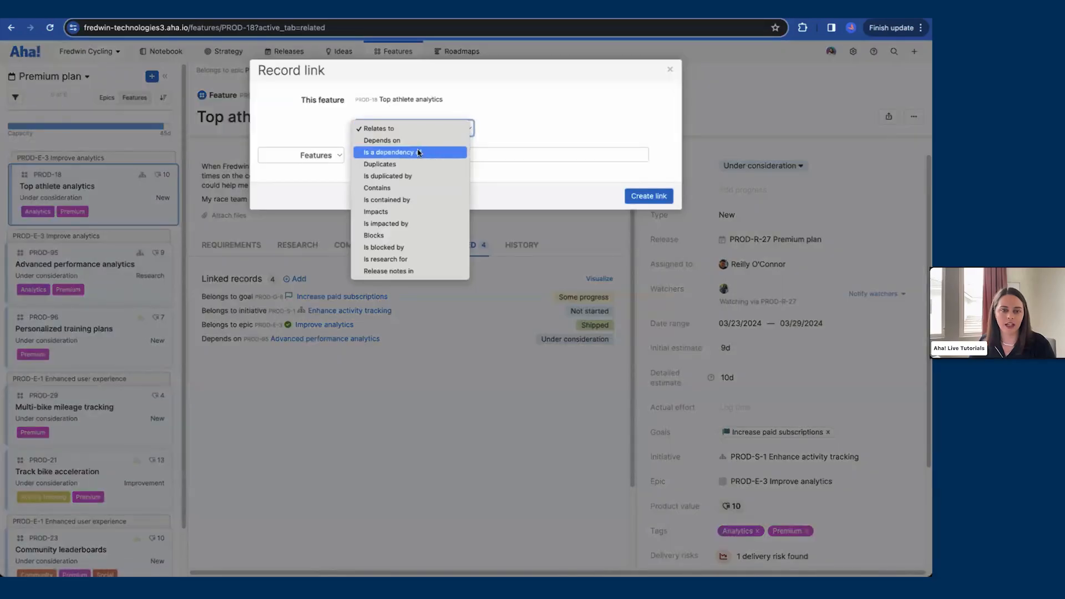
left_click(419, 152)
left_click(418, 155)
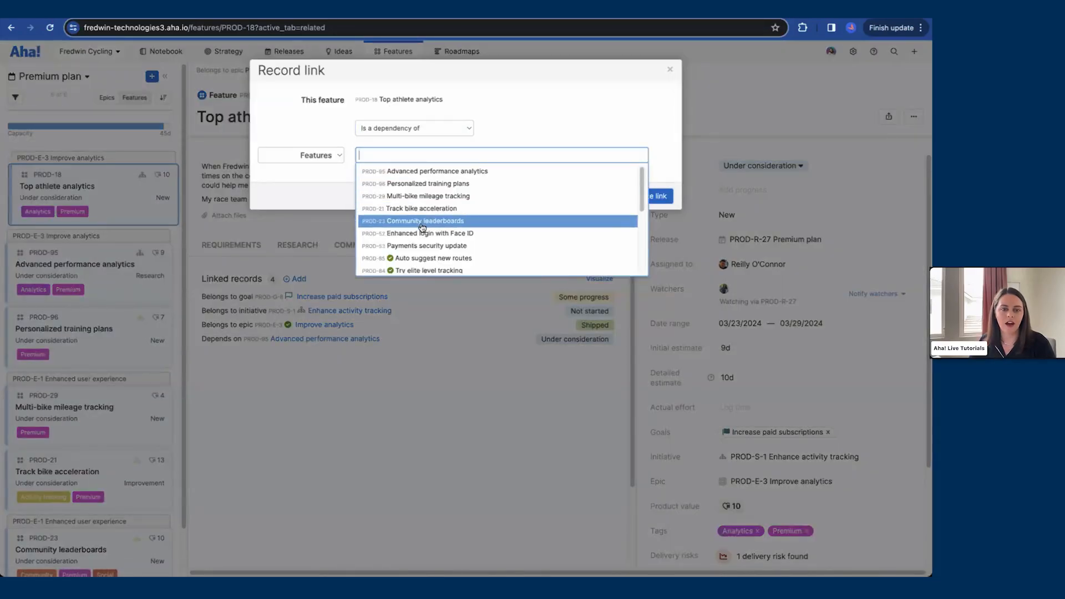
left_click(423, 223)
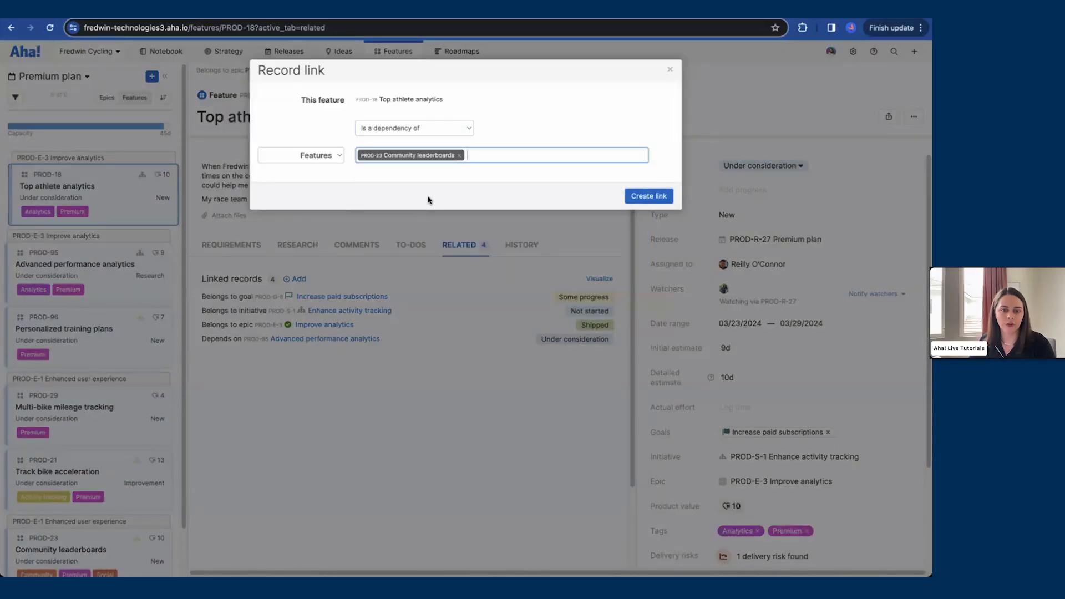
left_click(634, 196)
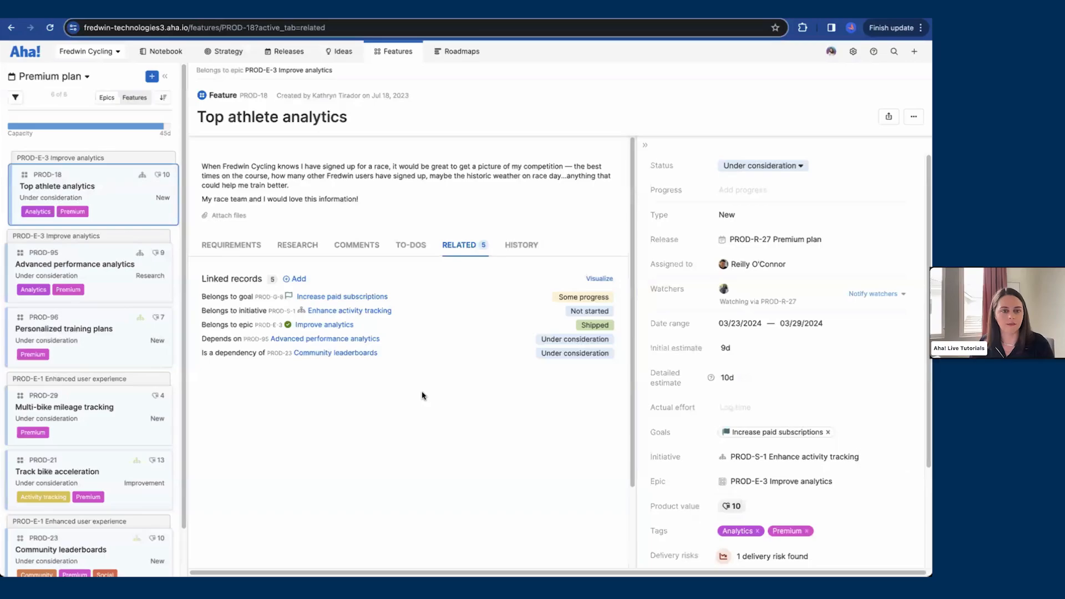
Step: Open the Advanced performance analytics feature and set its detailed estimate to use requirements estimates
left_click(122, 286)
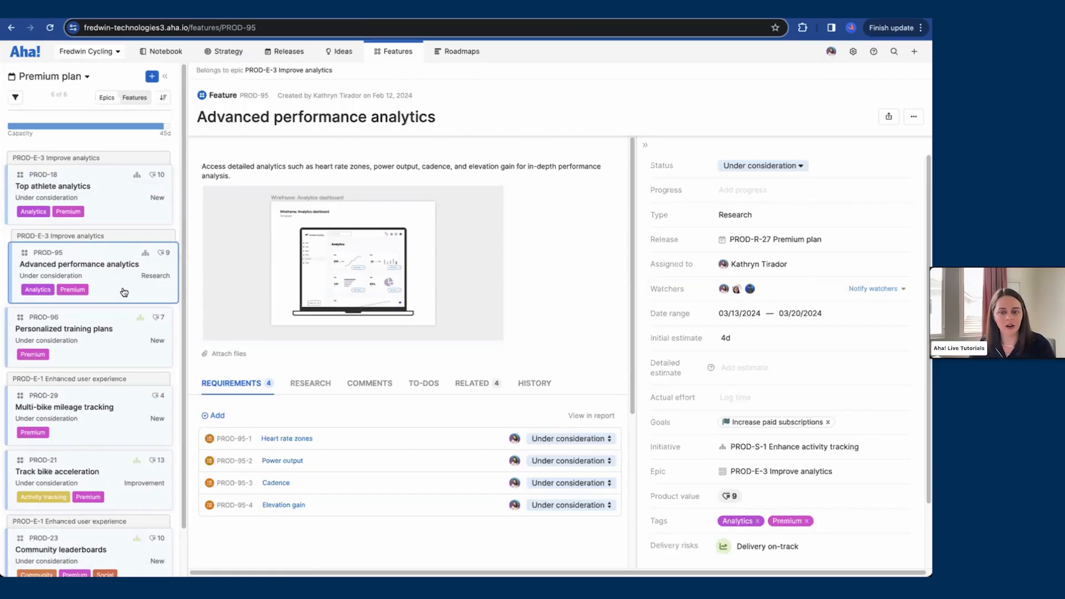
left_click(756, 370)
left_click(802, 370)
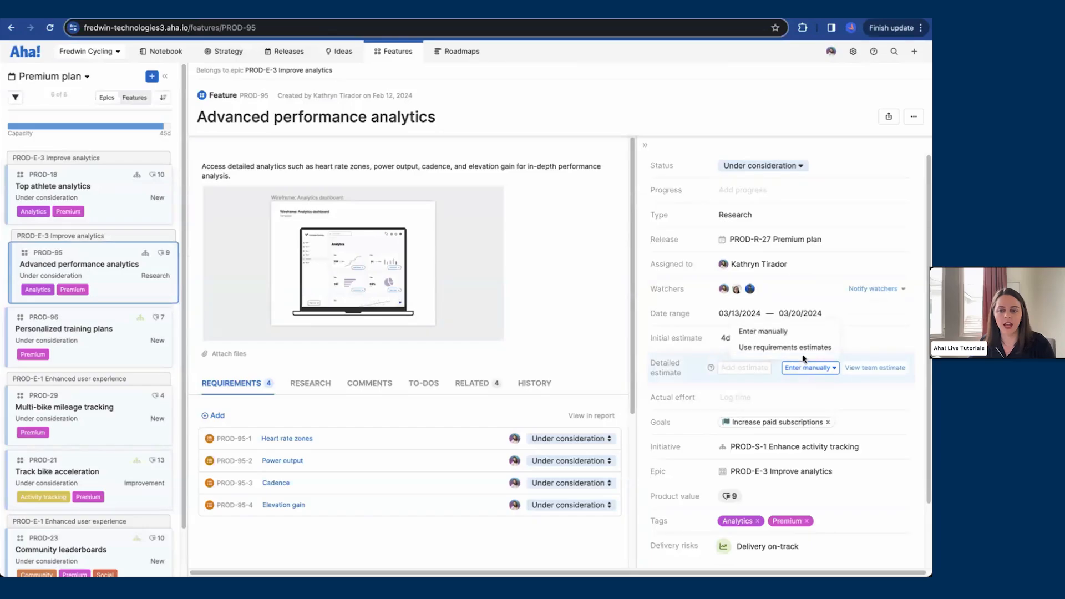
left_click(804, 351)
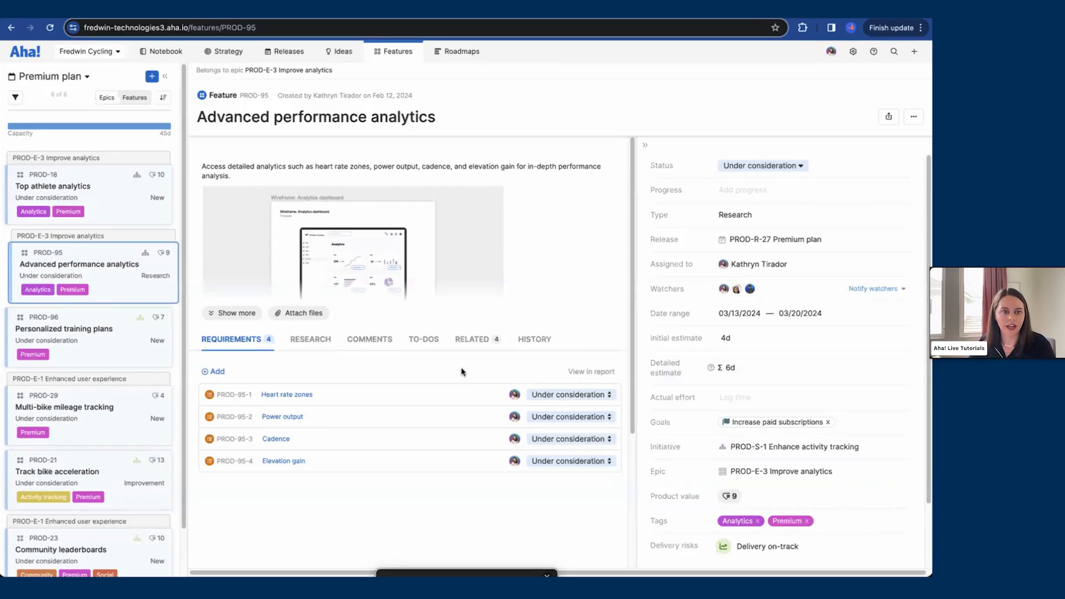
Step: Open the Features board and briefly open the workspace switcher without changing workspace
mouse_move(441, 68)
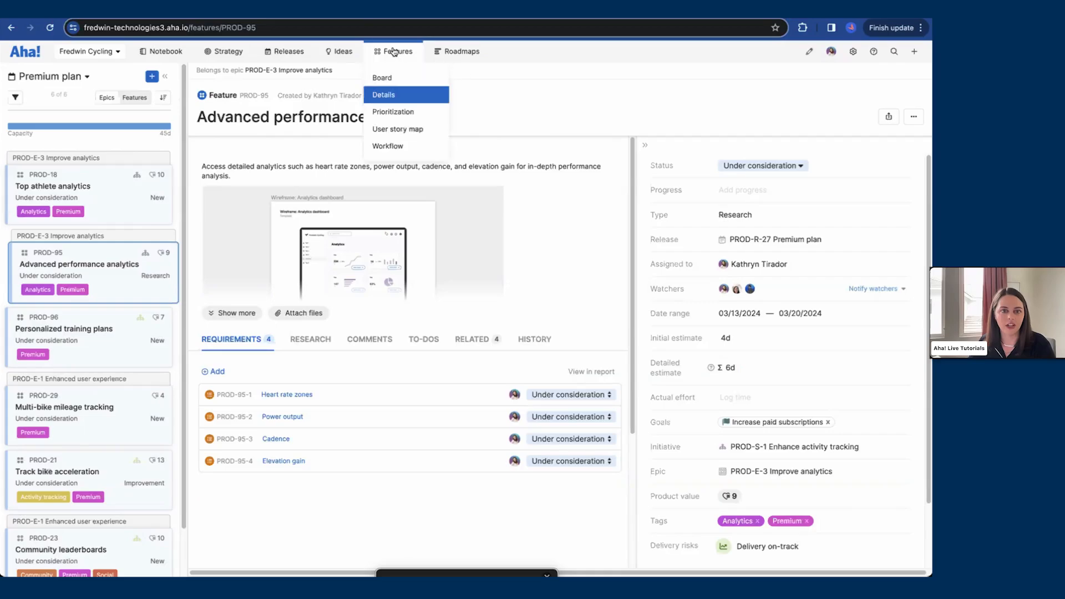
left_click(390, 77)
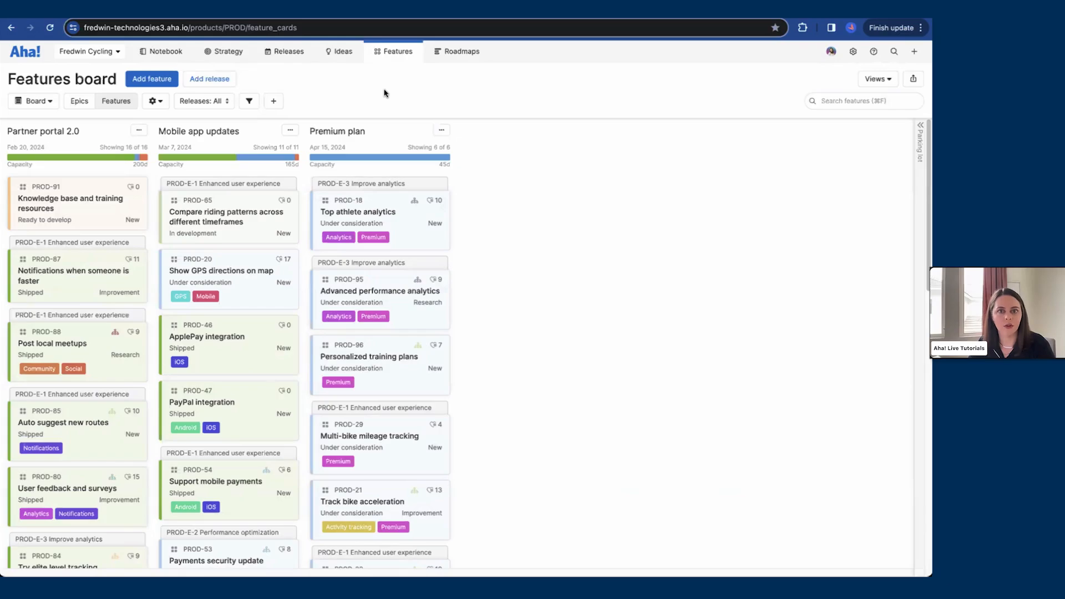
left_click(115, 53)
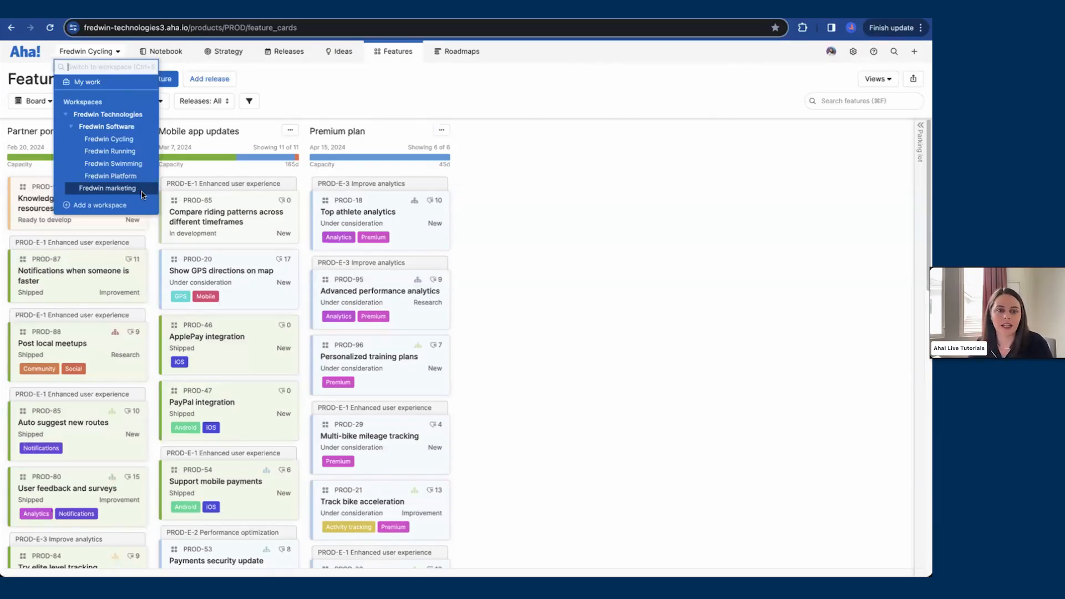
left_click(402, 96)
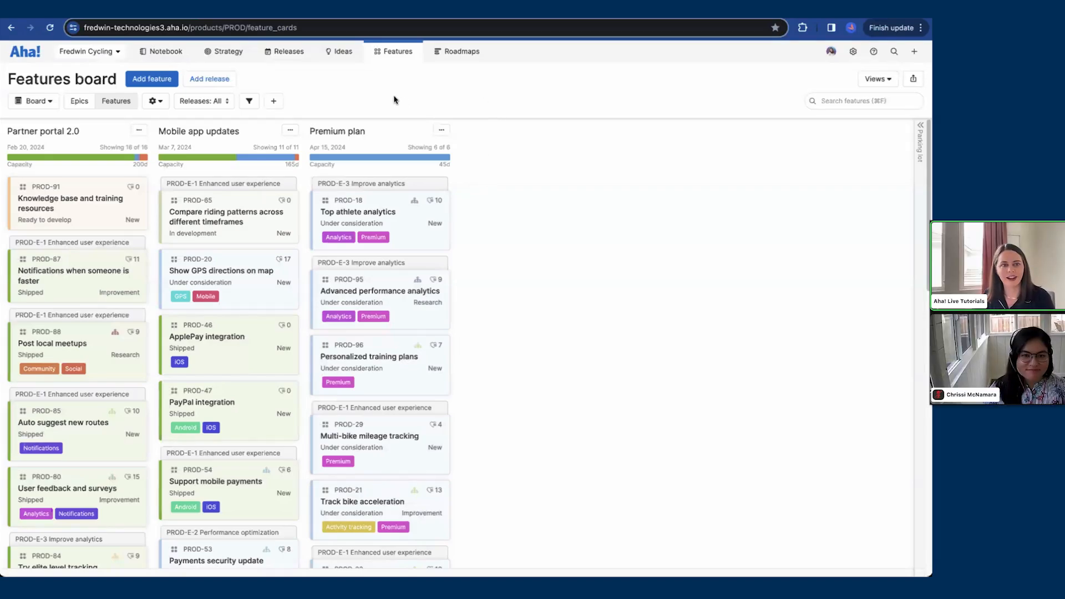
left_click(216, 10)
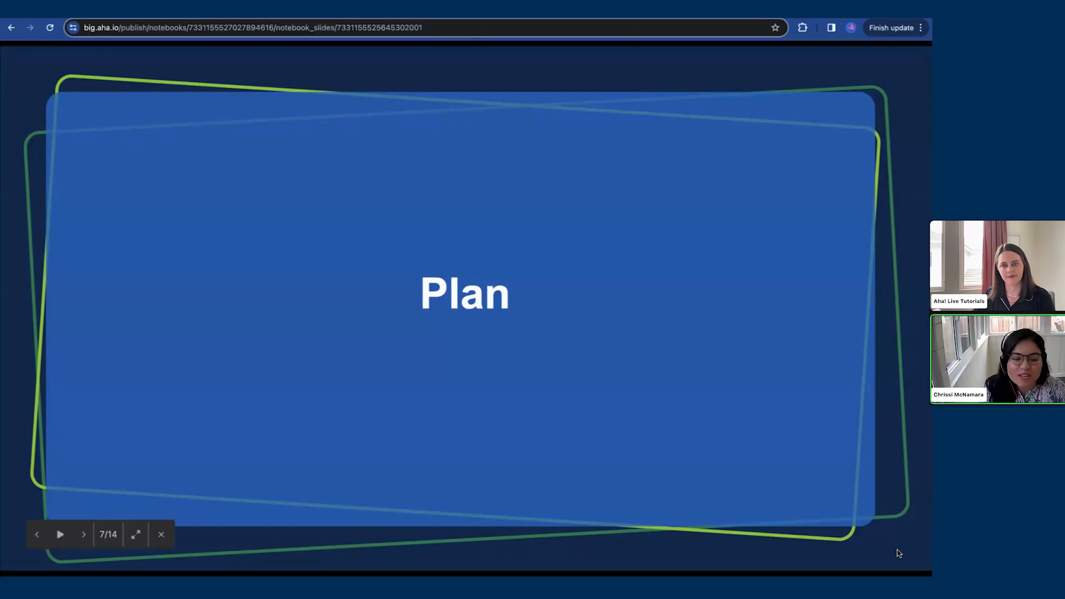
key("Right")
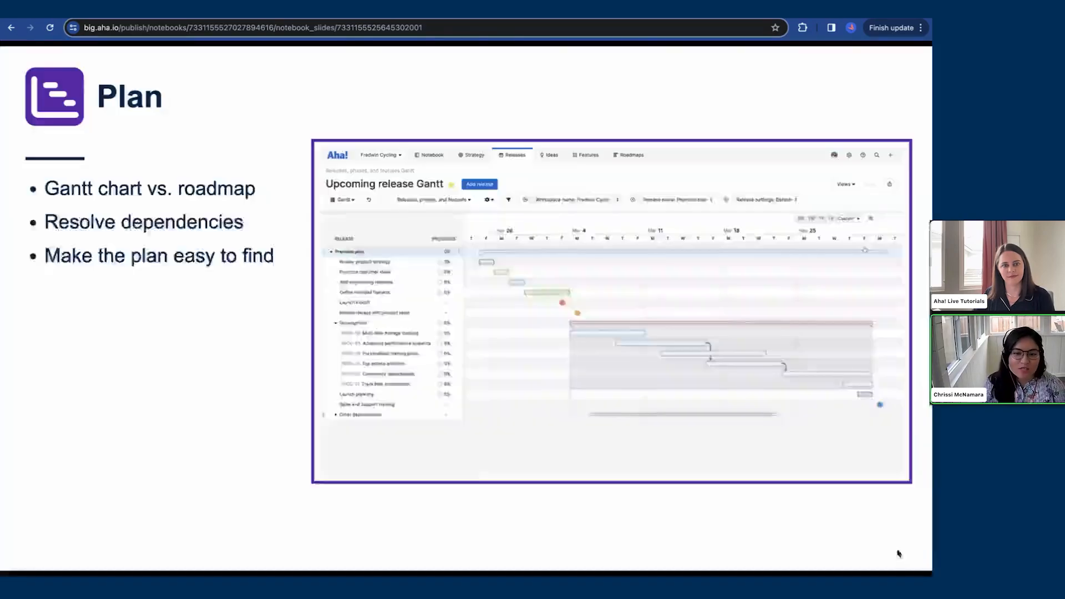
key("Right")
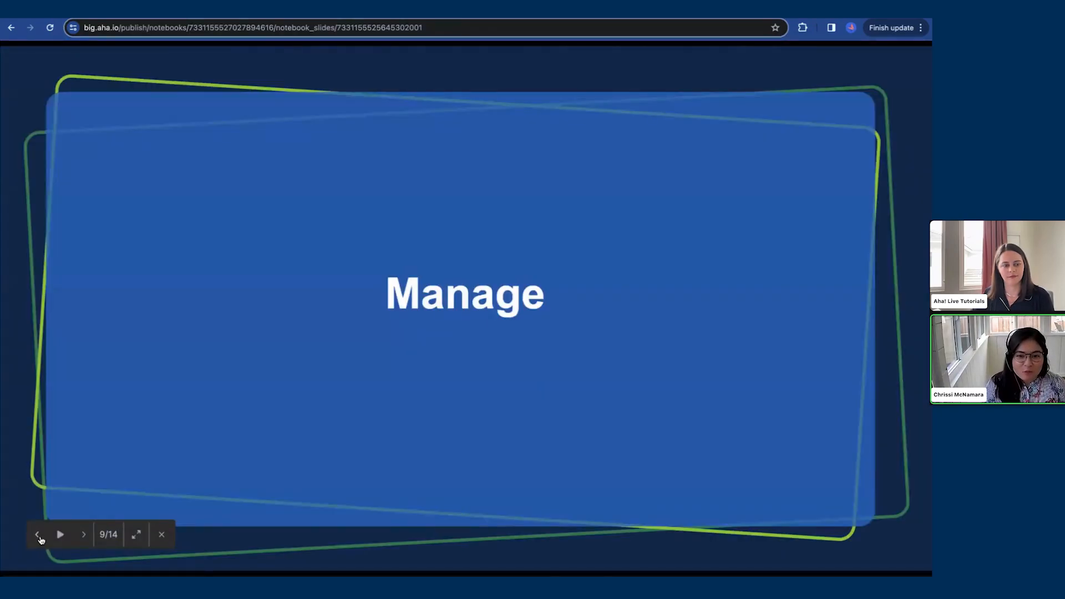
left_click(36, 534)
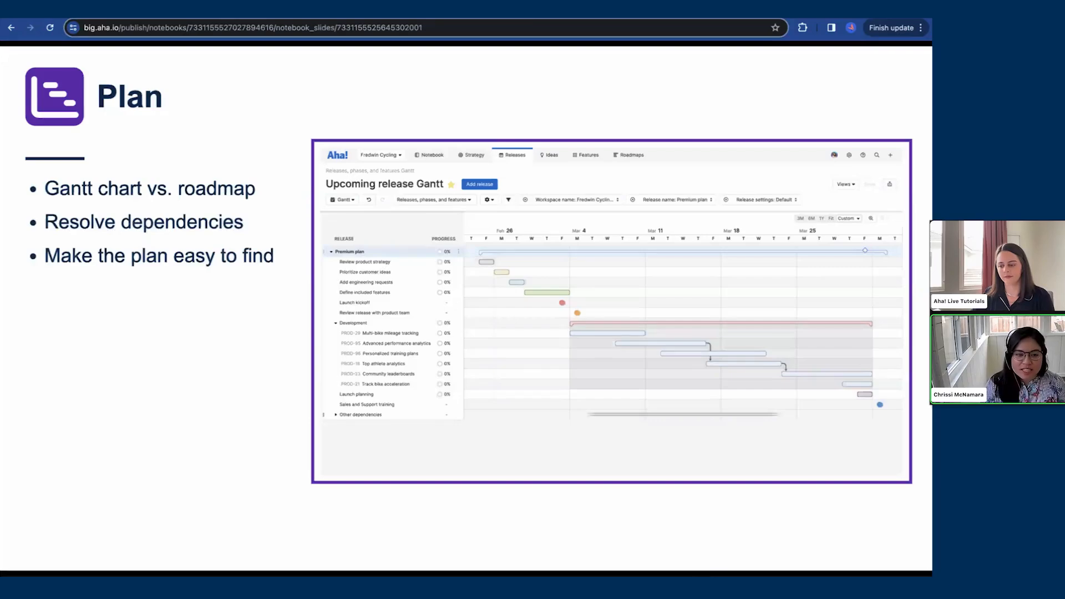
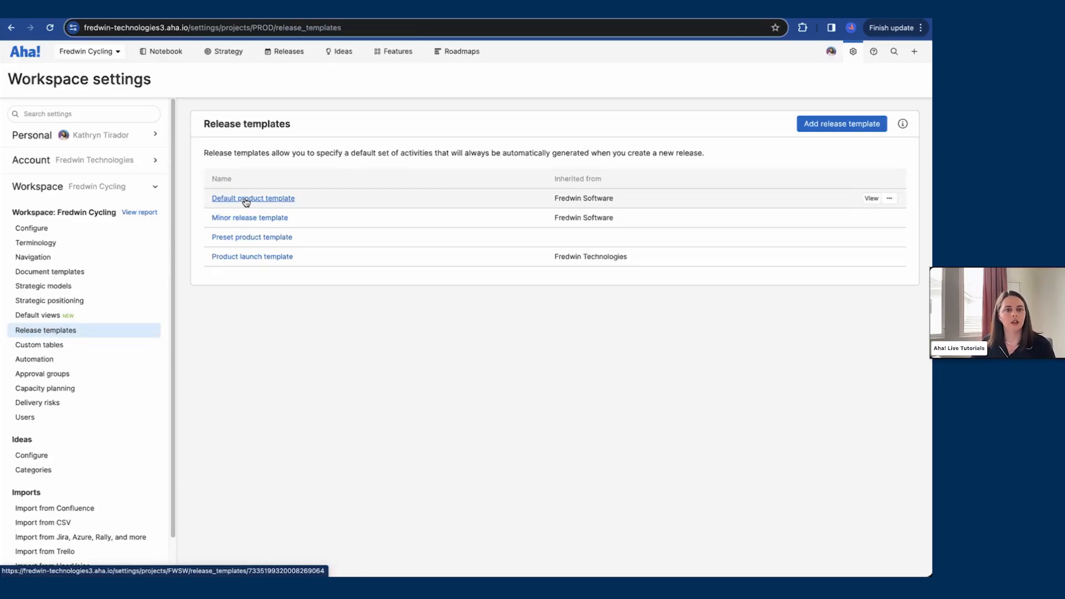
Step: Open the Product launch template and inspect the Prioritize customer ideas phase settings
left_click(240, 257)
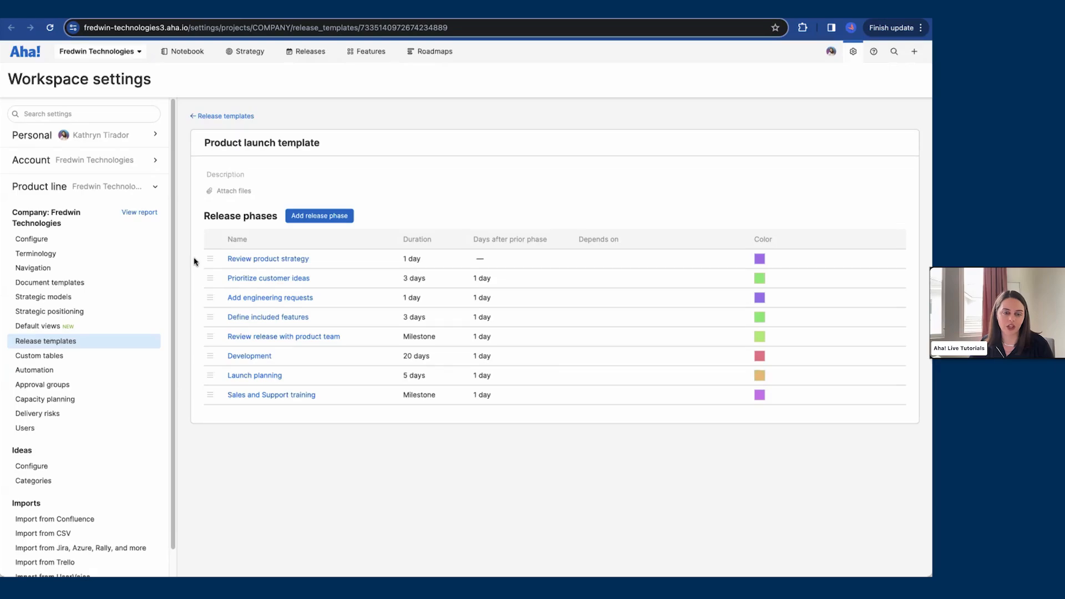
left_click(283, 279)
left_click(297, 175)
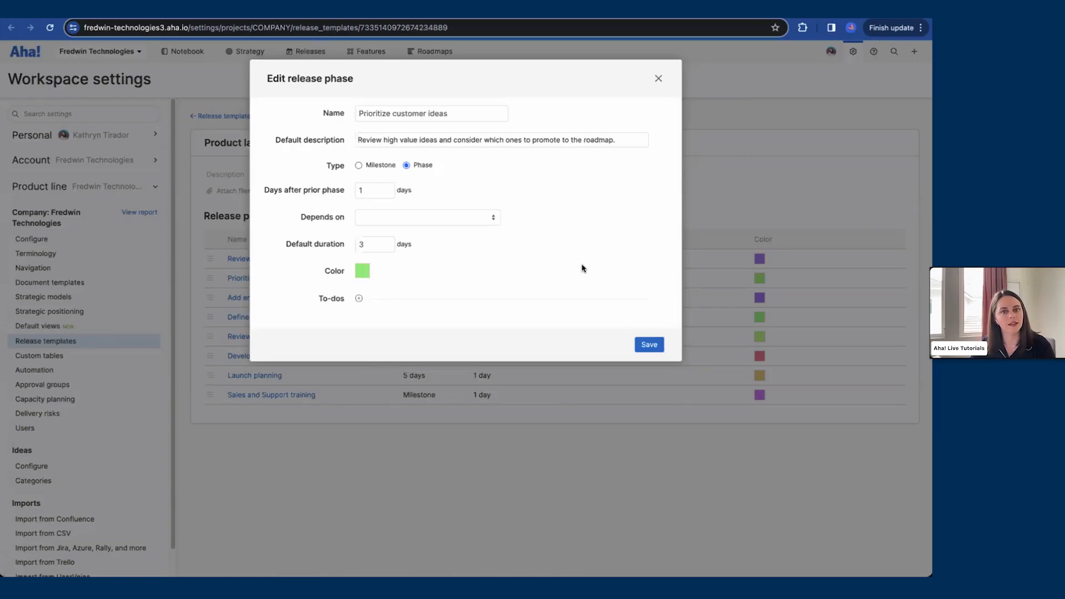
left_click(658, 79)
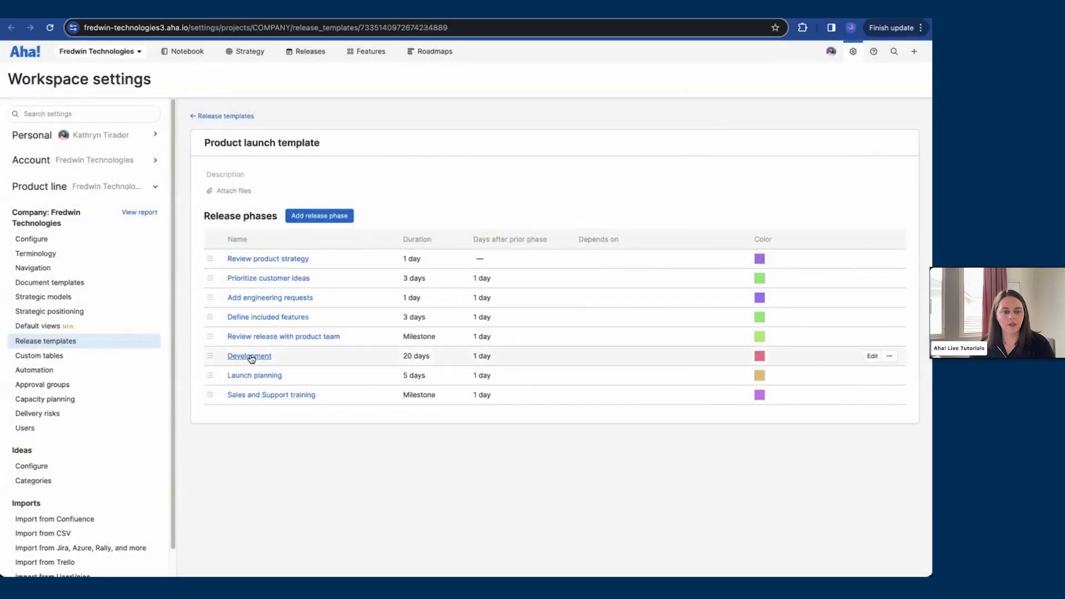
Step: Make the template's Development phase depend on the Define included features phase
left_click(250, 356)
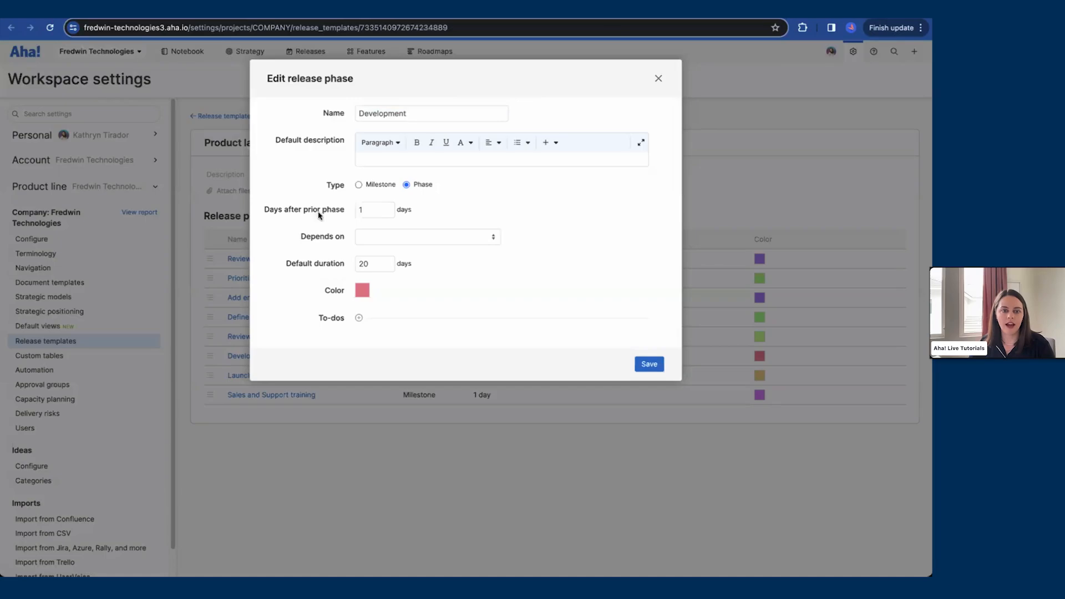
left_click(412, 242)
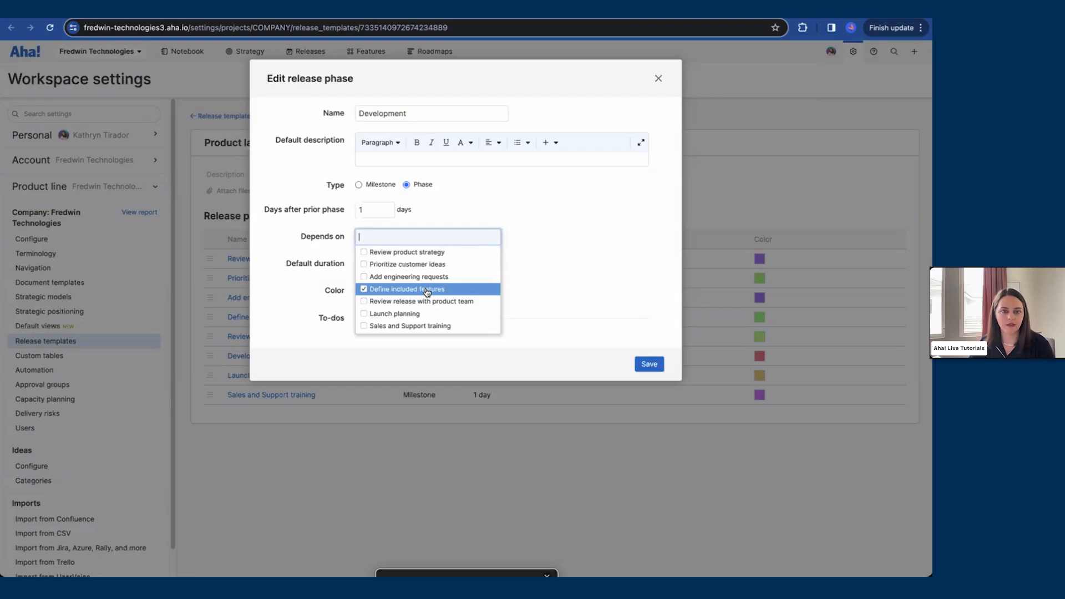
left_click(551, 277)
left_click(643, 362)
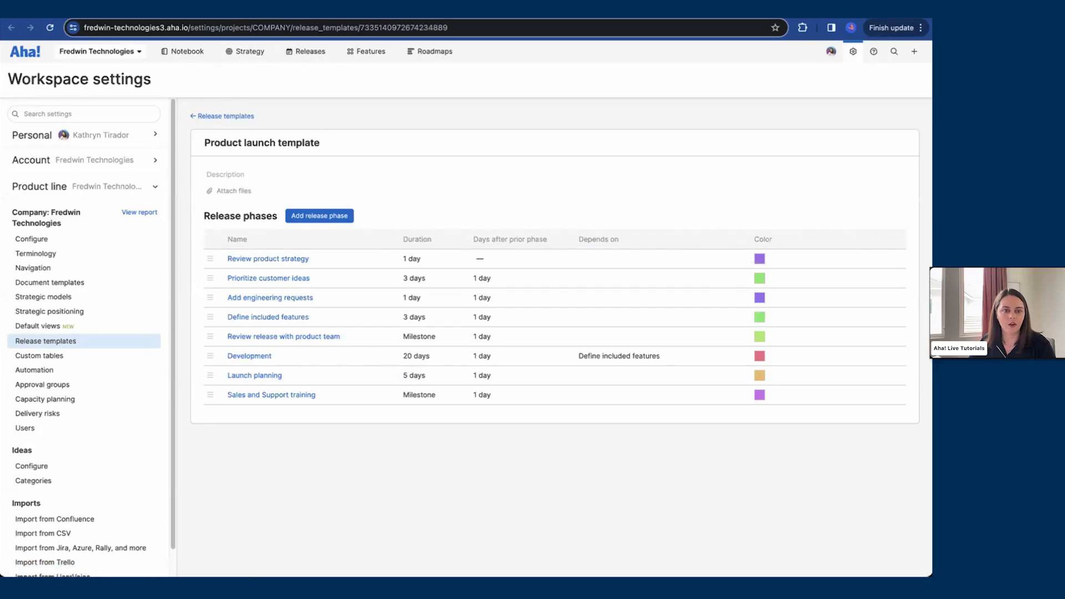
Step: Apply the Product launch template to the Premium plan release, deleting and replacing its existing phases
left_click(299, 11)
mouse_move(394, 52)
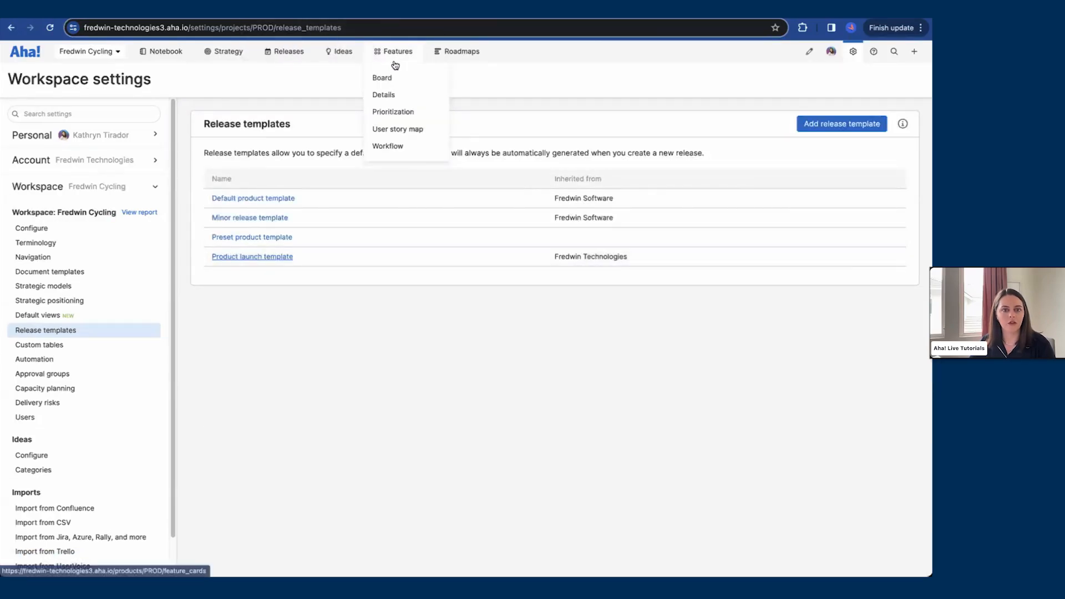
left_click(396, 78)
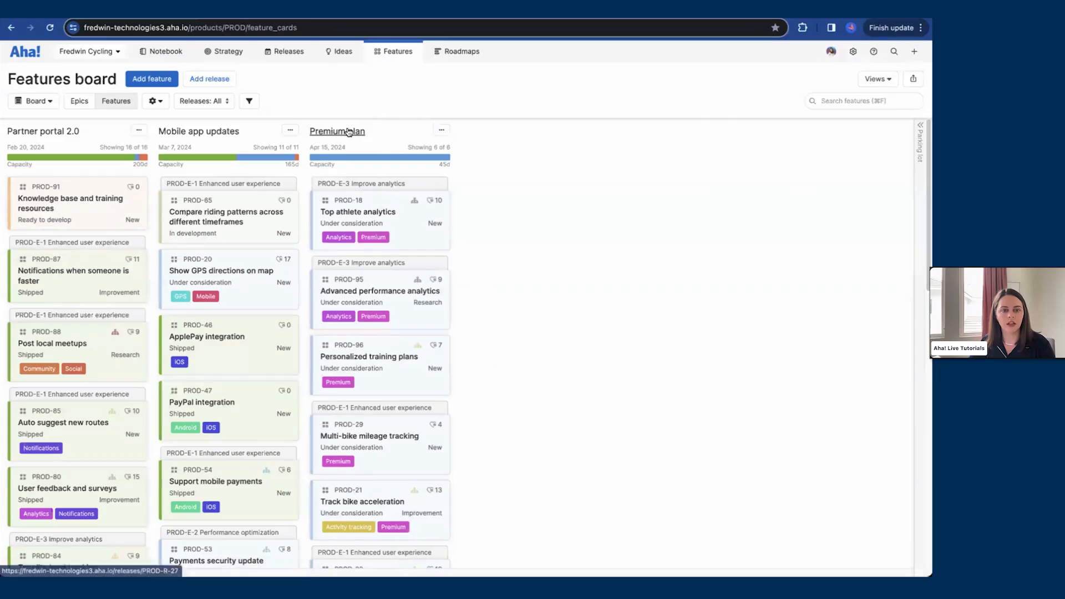
left_click(346, 131)
left_click(888, 92)
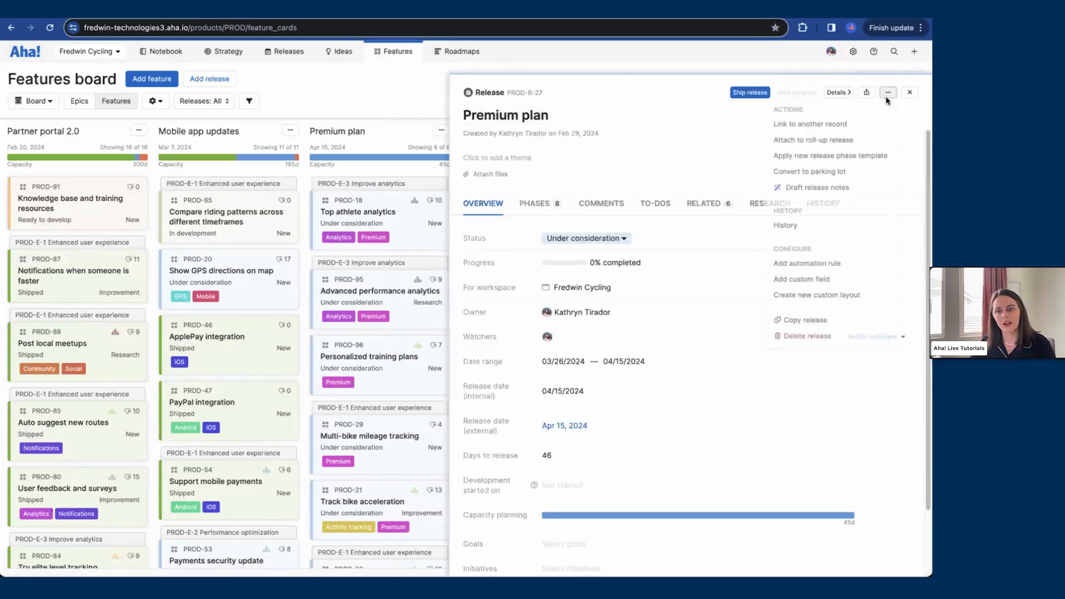
left_click(859, 156)
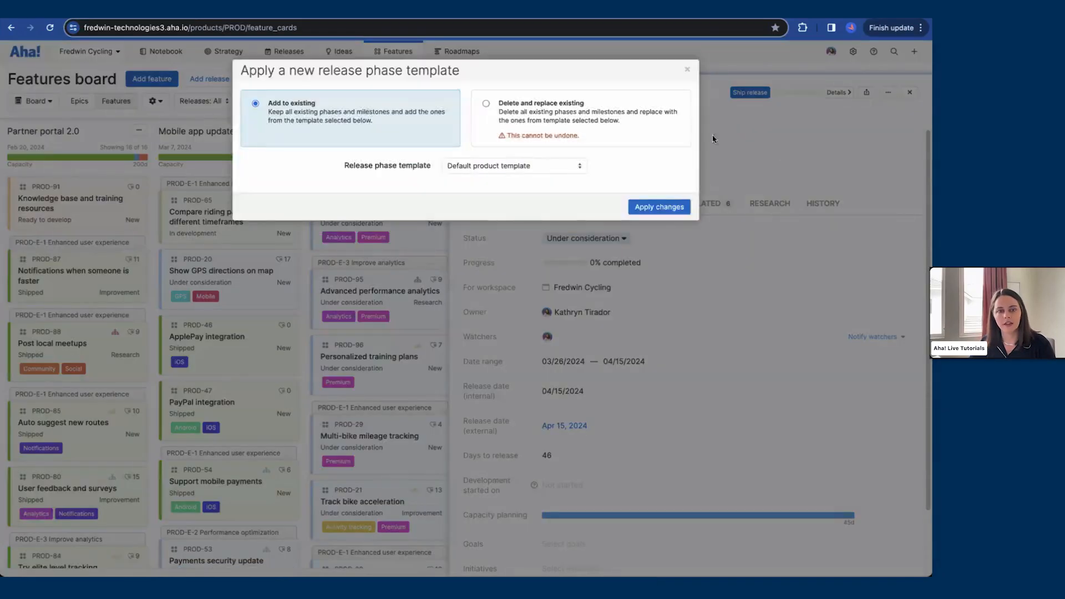
left_click(646, 130)
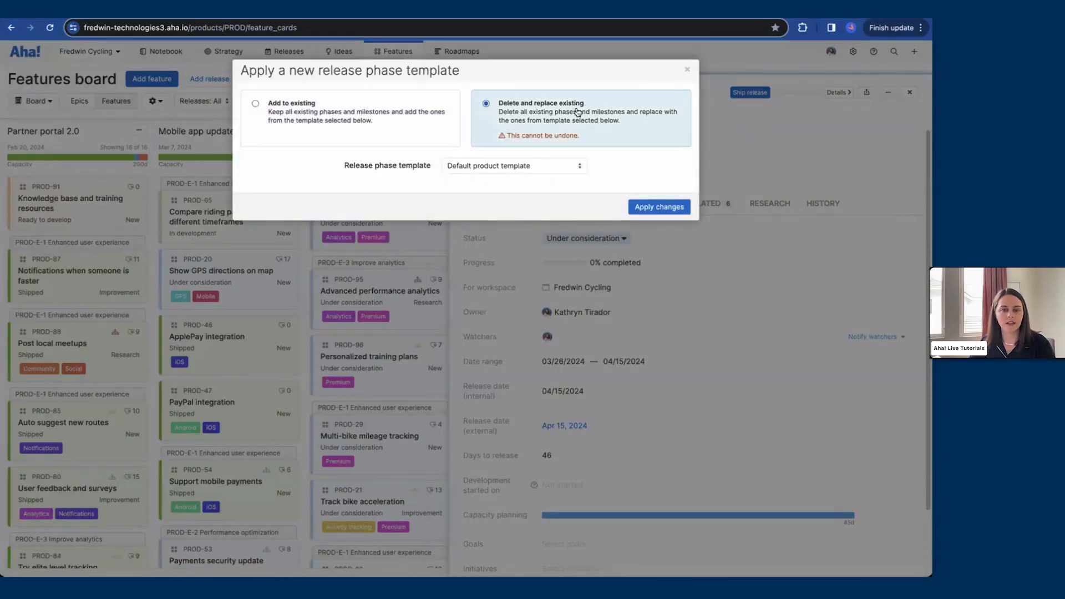
left_click(553, 166)
left_click(527, 220)
left_click(656, 208)
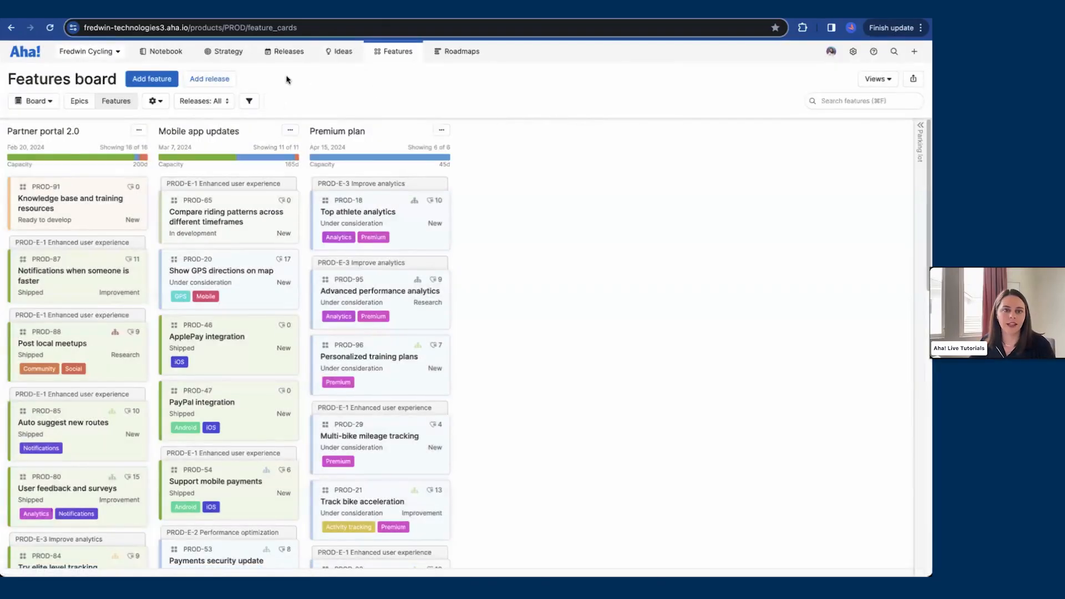
Step: Open the releases Gantt chart and reset it to the default view
mouse_move(286, 57)
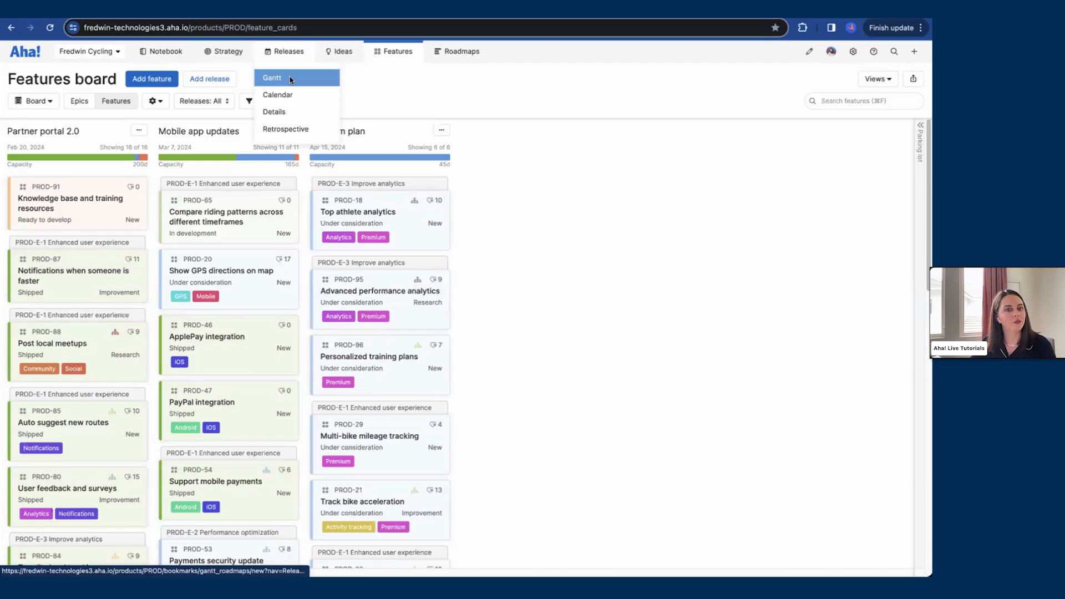
left_click(291, 80)
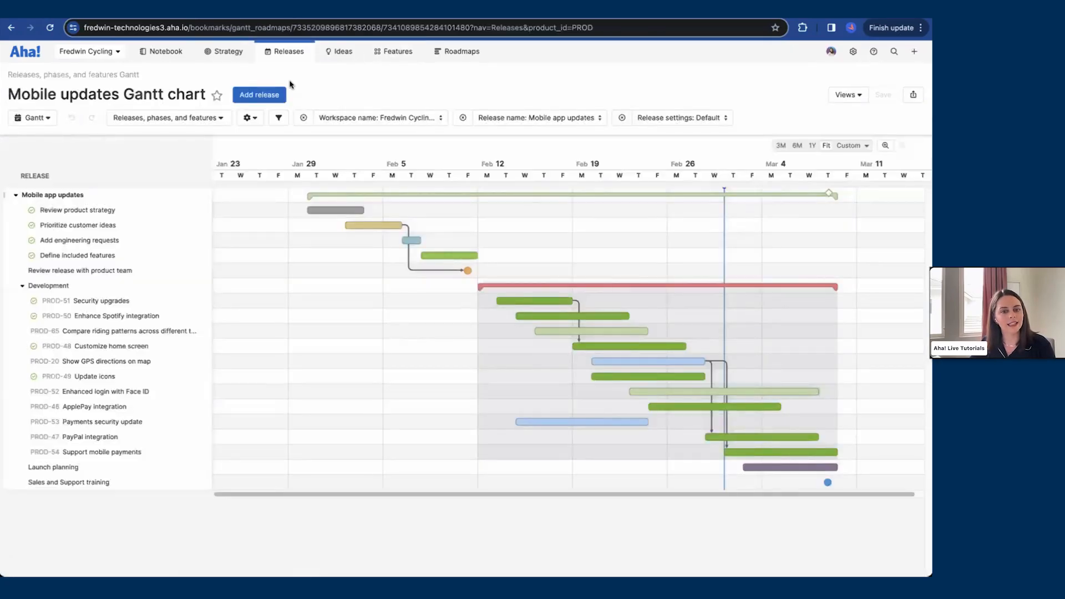
left_click(846, 96)
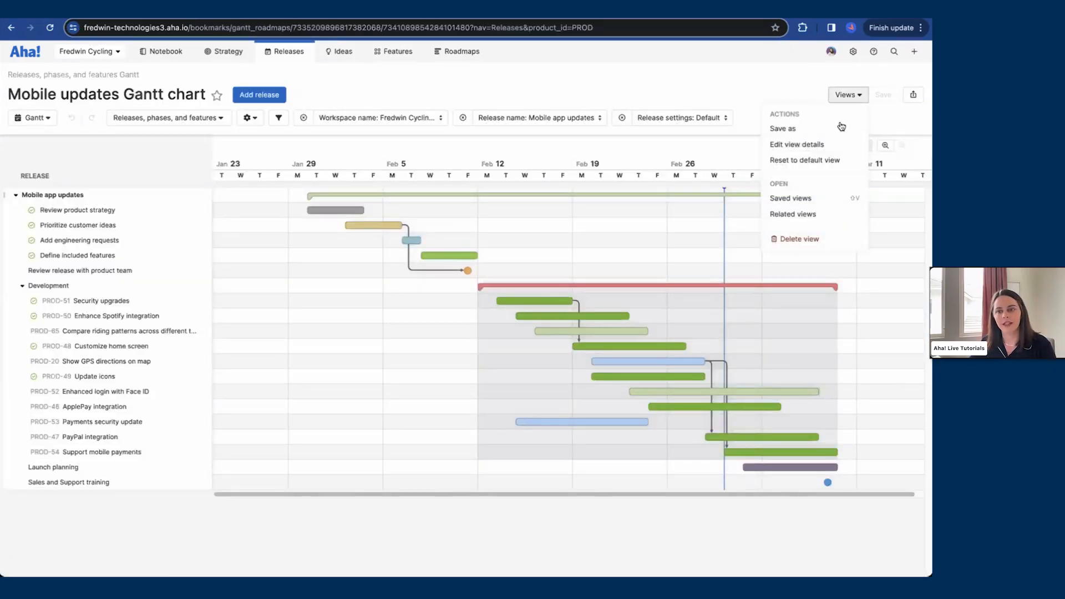
left_click(823, 161)
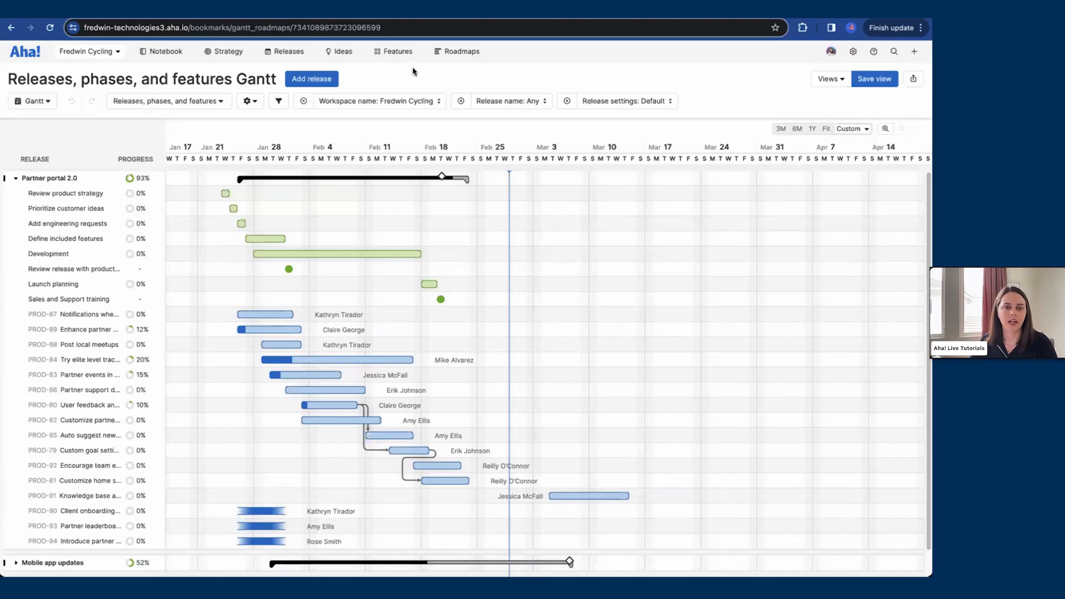
Step: Switch the Gantt type through Epics and features and Releases, epics, and features, returning to Releases, phases, and features
left_click(220, 102)
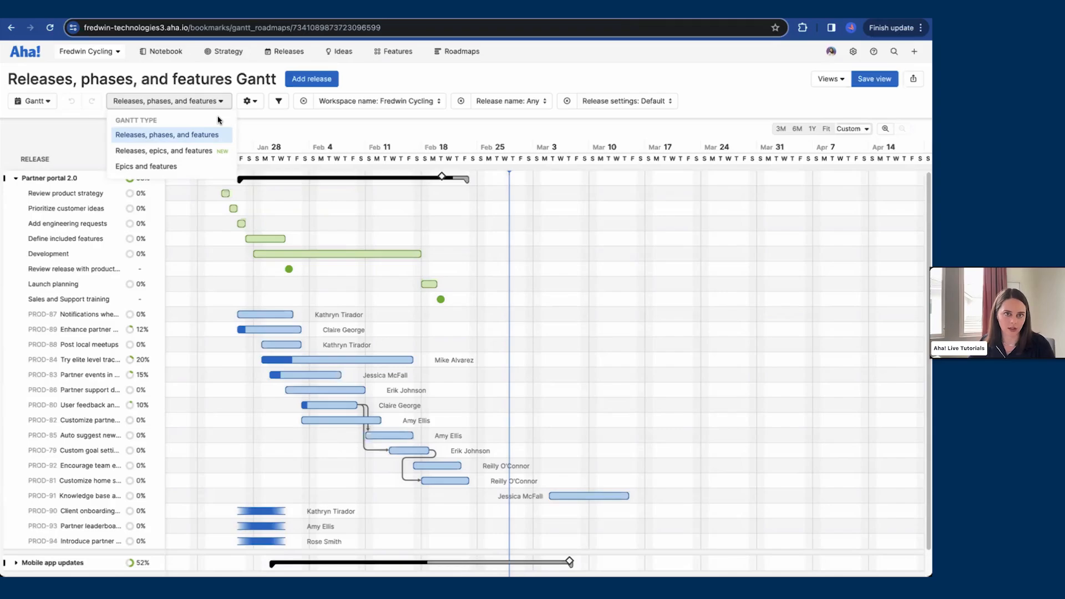
left_click(202, 166)
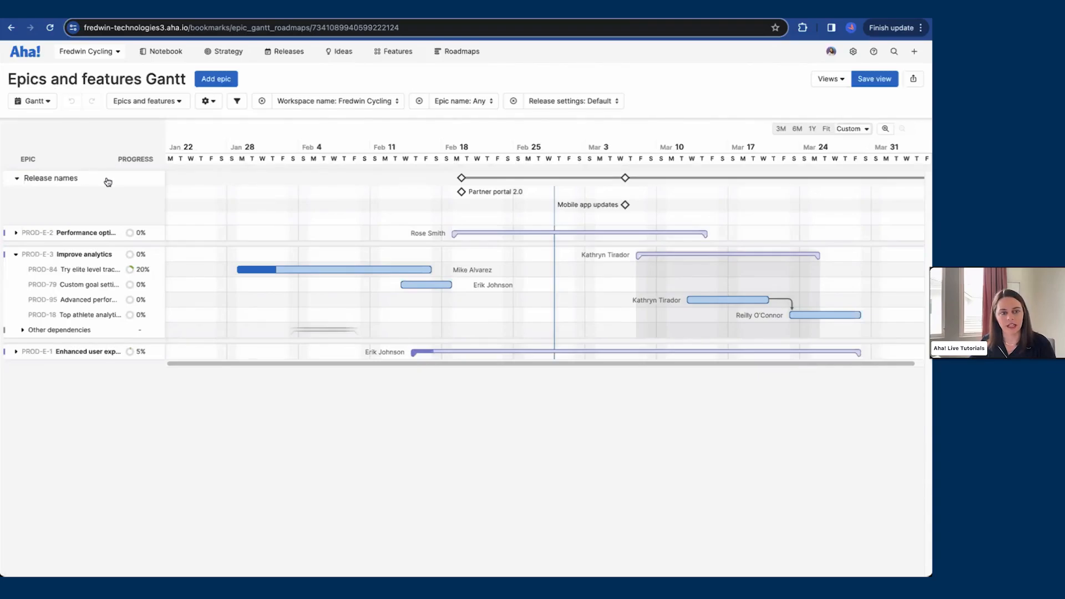
left_click(168, 110)
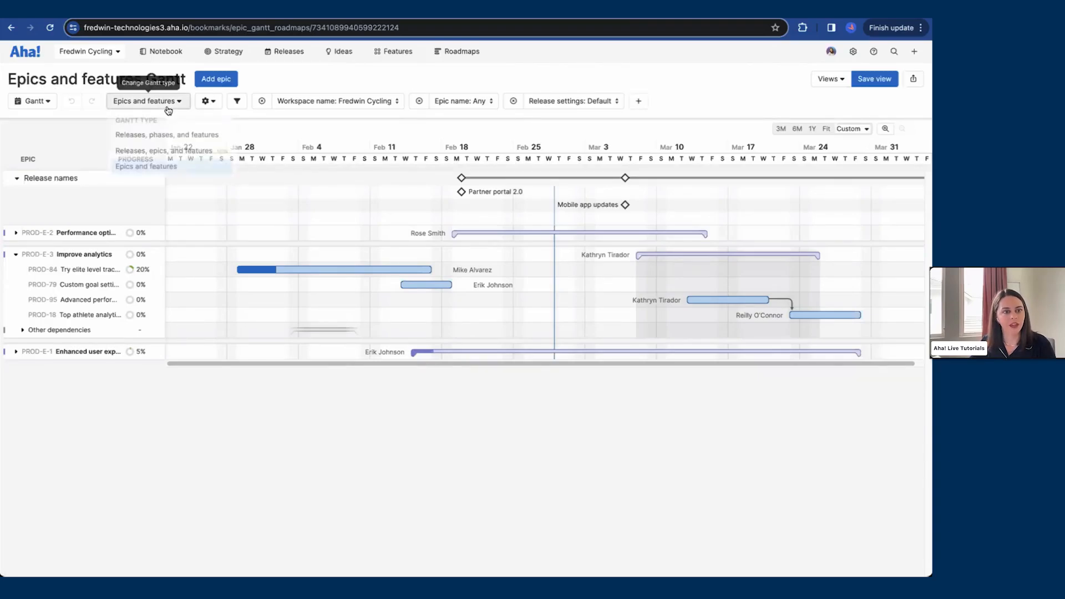
left_click(178, 150)
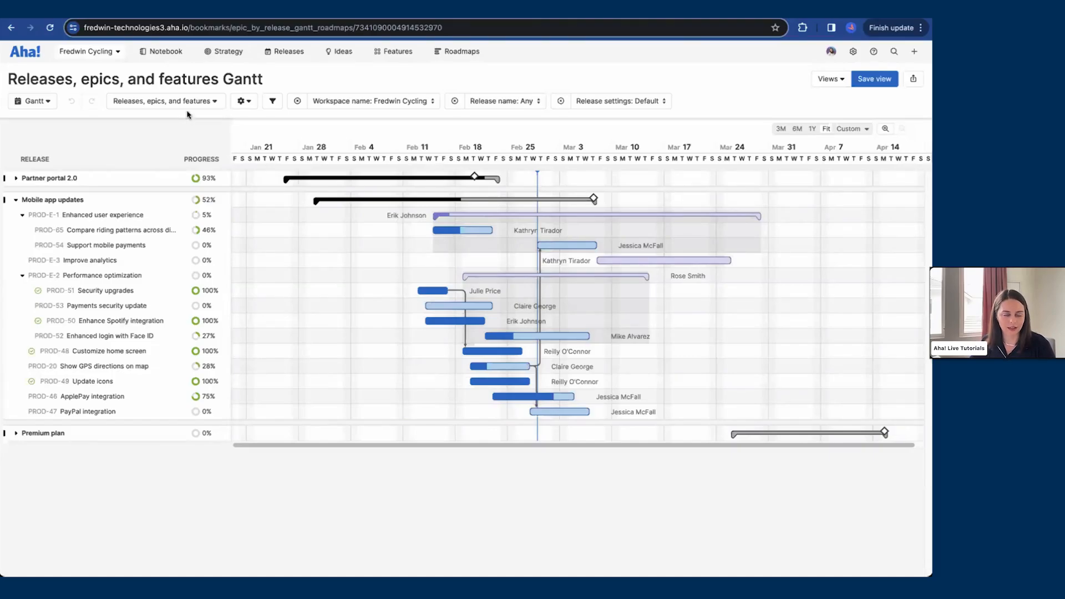
left_click(188, 101)
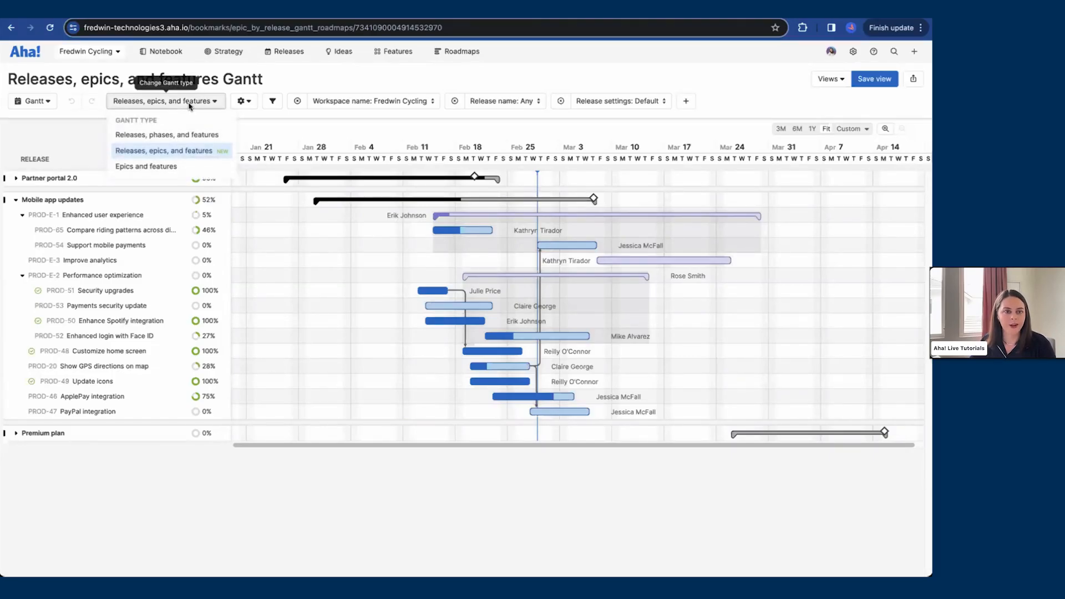
left_click(189, 135)
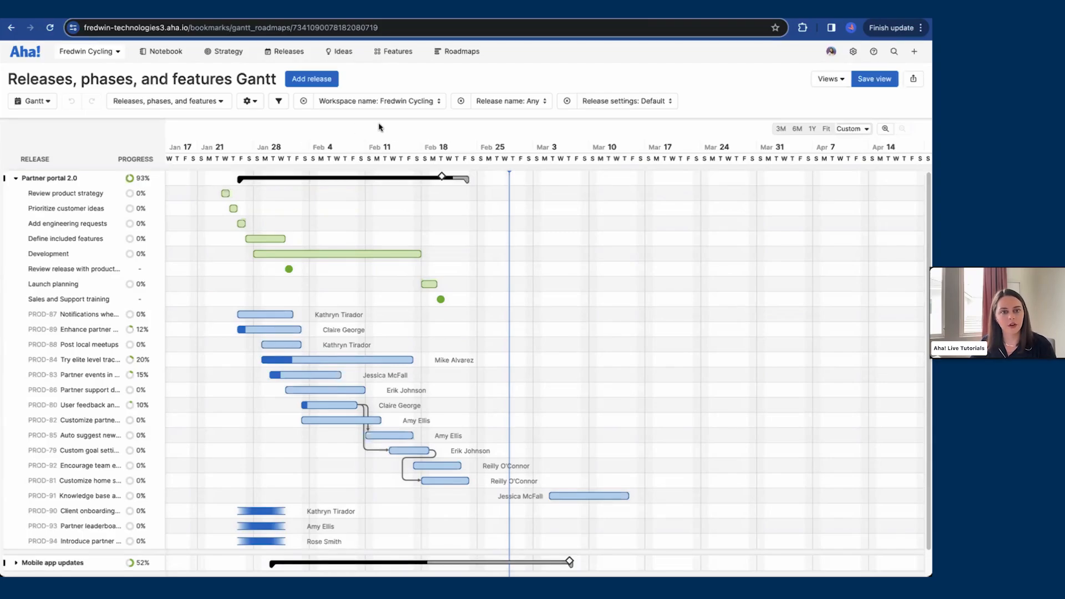
Step: Filter the Gantt to the Premium plan release and expand it
left_click(511, 103)
left_click(477, 179)
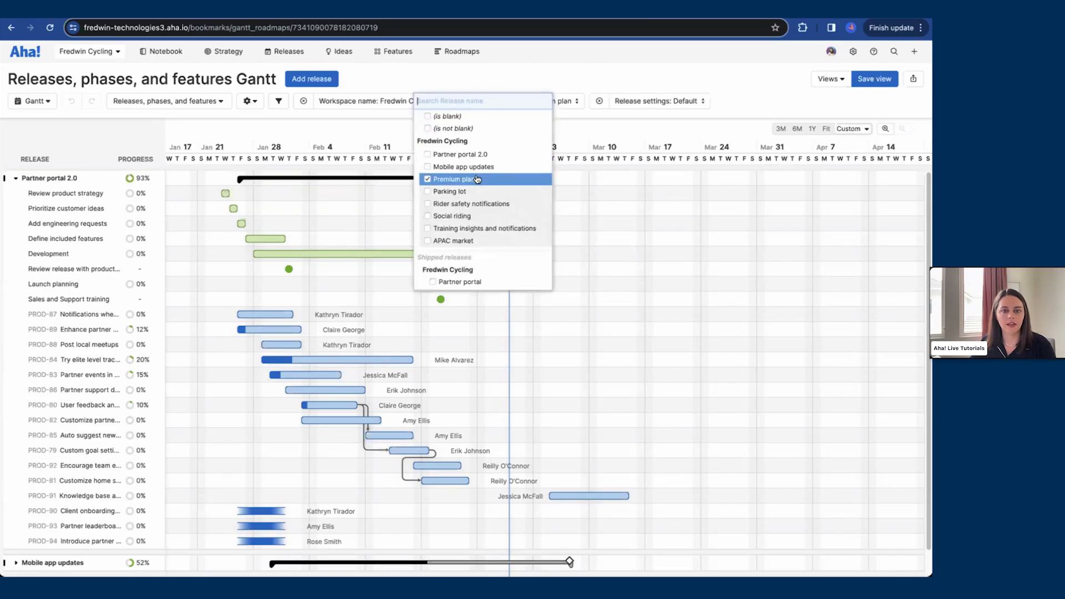
left_click(527, 78)
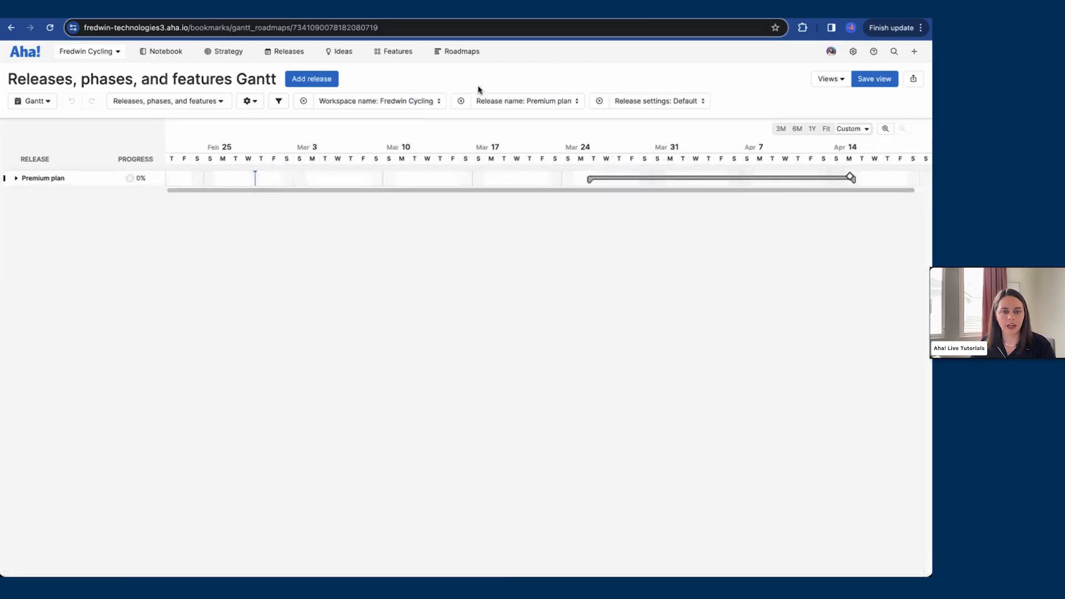
left_click(16, 178)
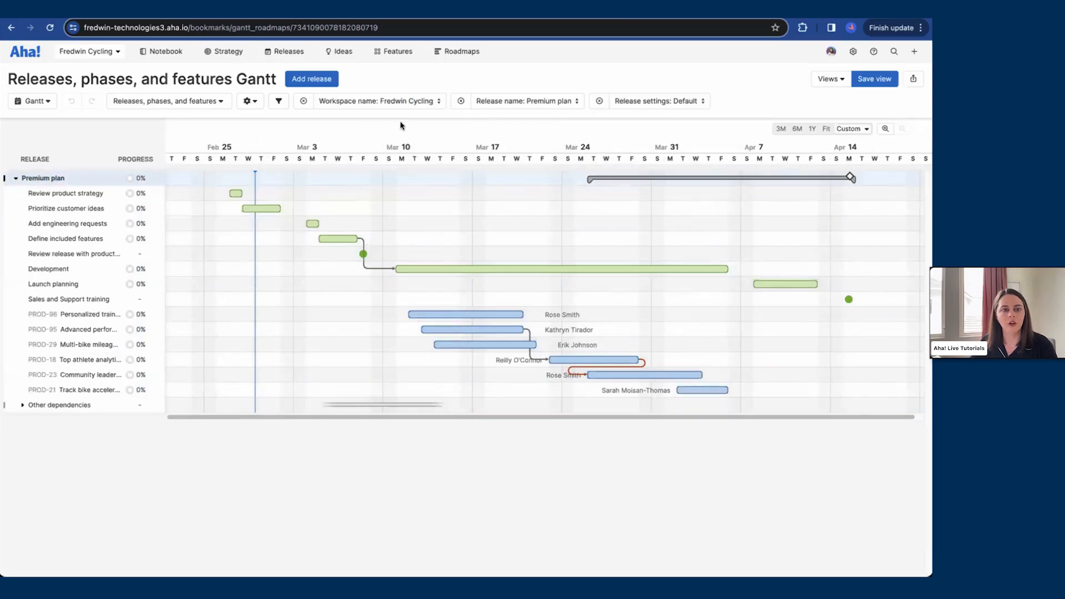
Step: Fit the Gantt timeline to the Premium plan release
left_click(431, 105)
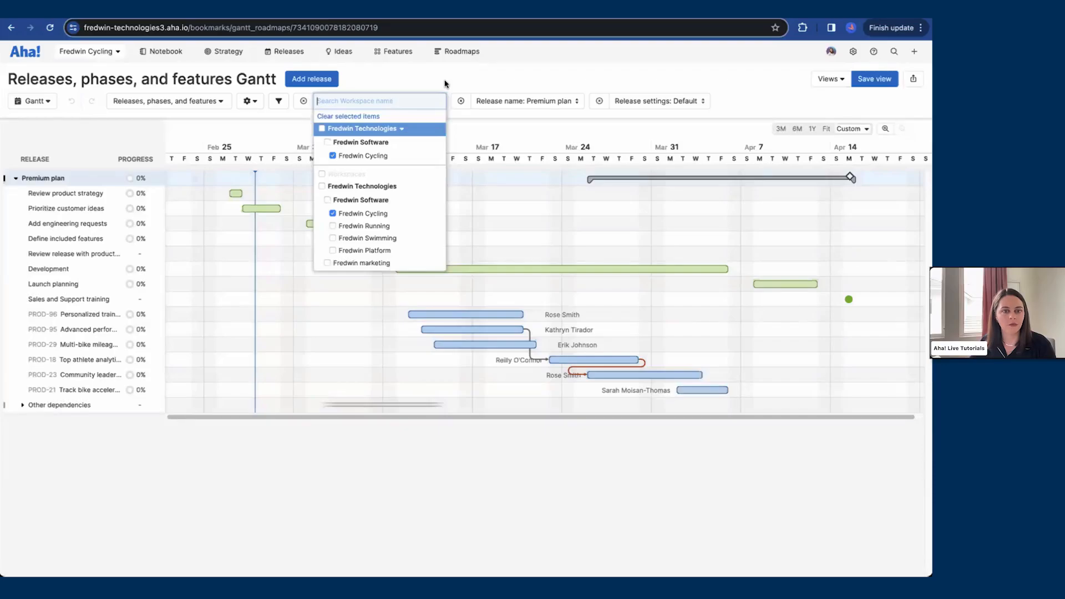
left_click(445, 84)
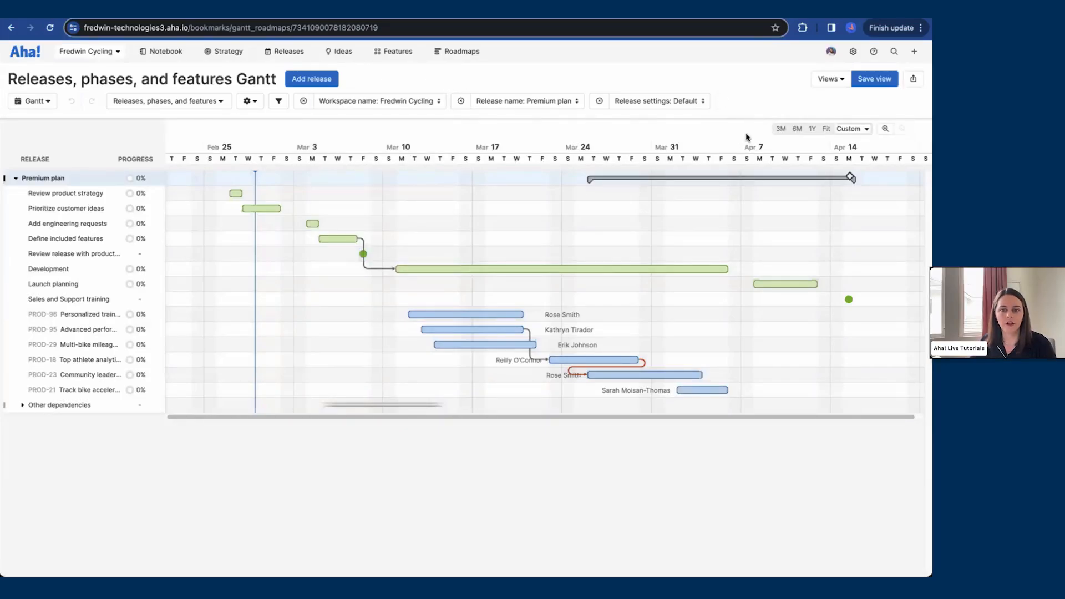
left_click(827, 130)
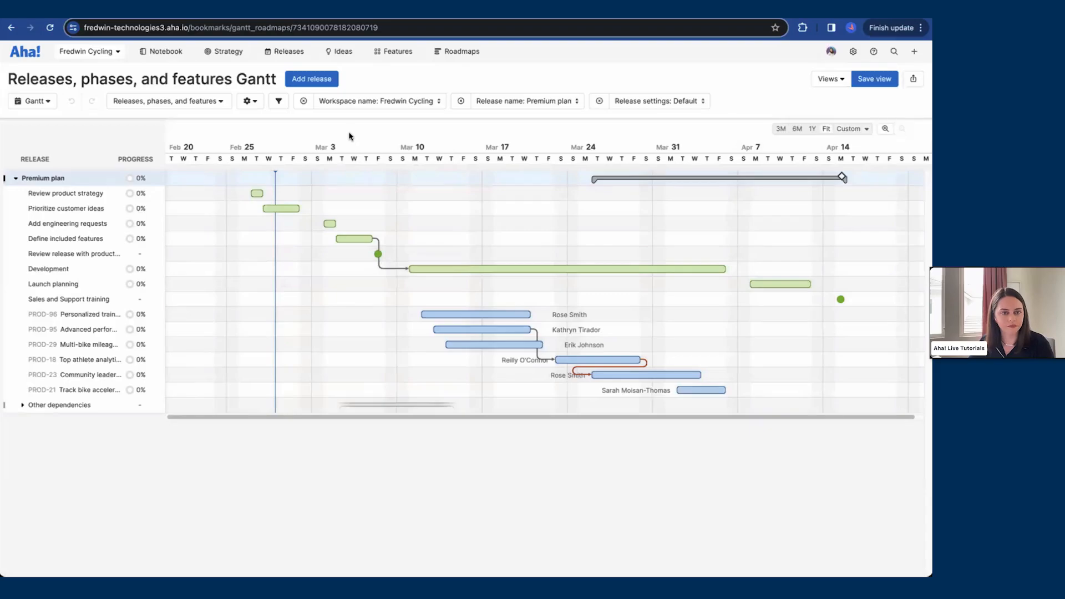
Step: Customize the Gantt view to hide assignees, progress and progress chart, and color bars by status
left_click(257, 109)
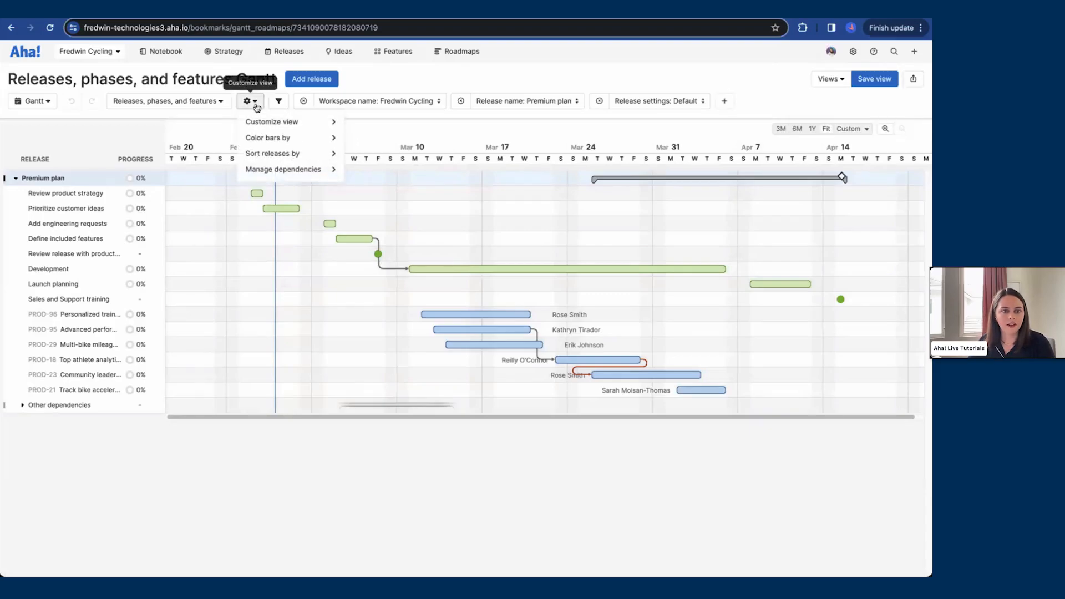
mouse_move(254, 122)
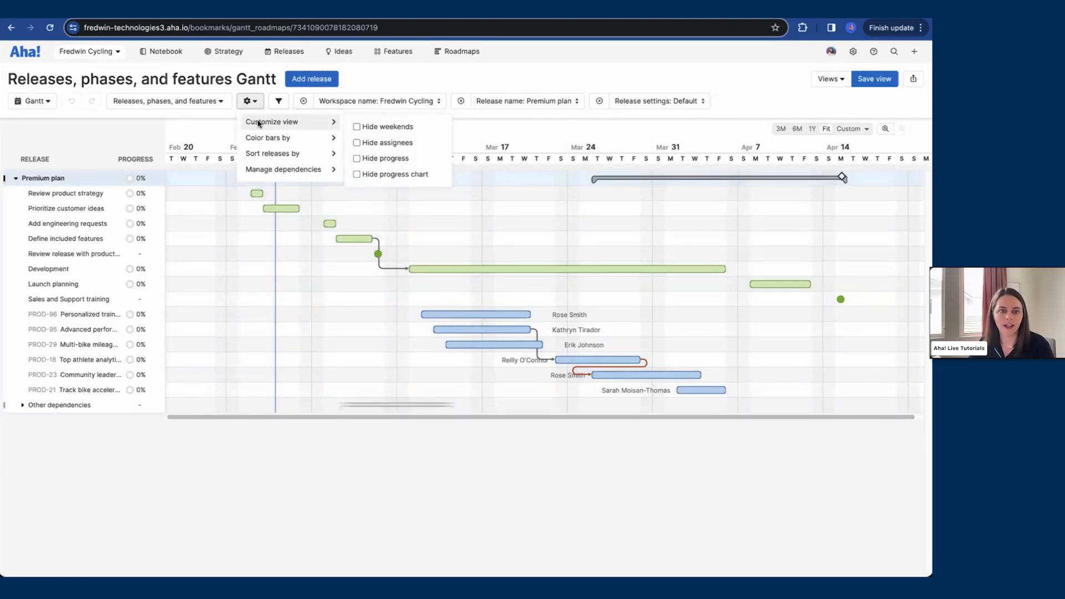
left_click(426, 146)
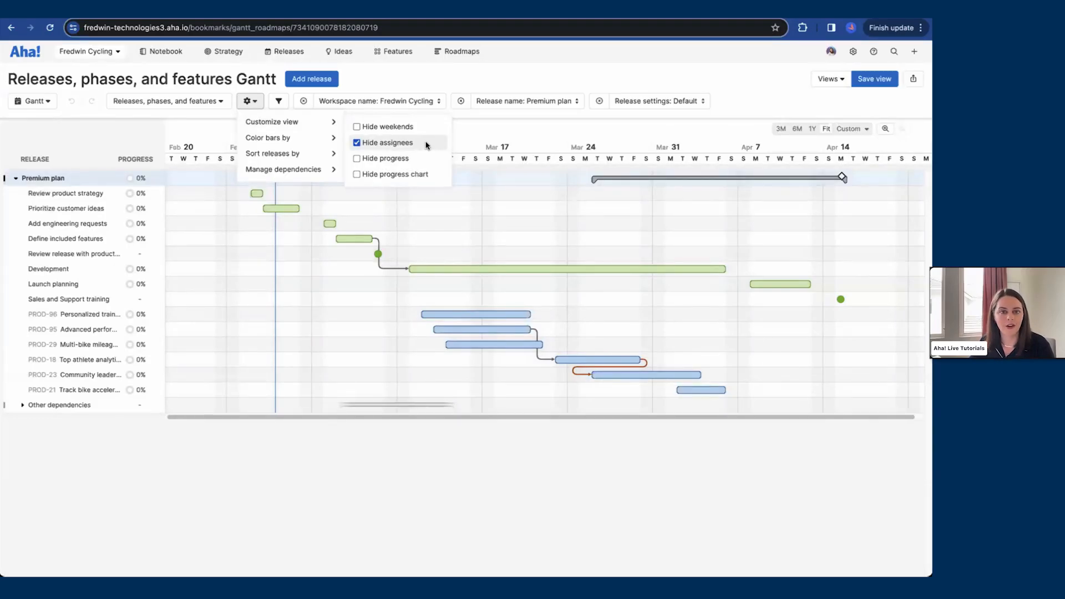
left_click(419, 160)
left_click(418, 174)
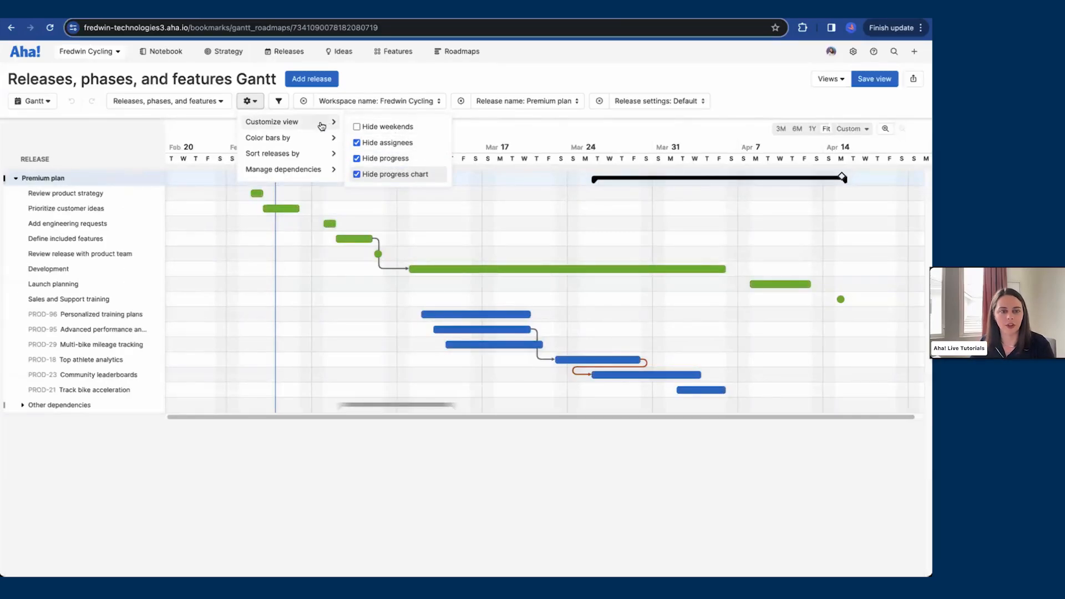
mouse_move(311, 139)
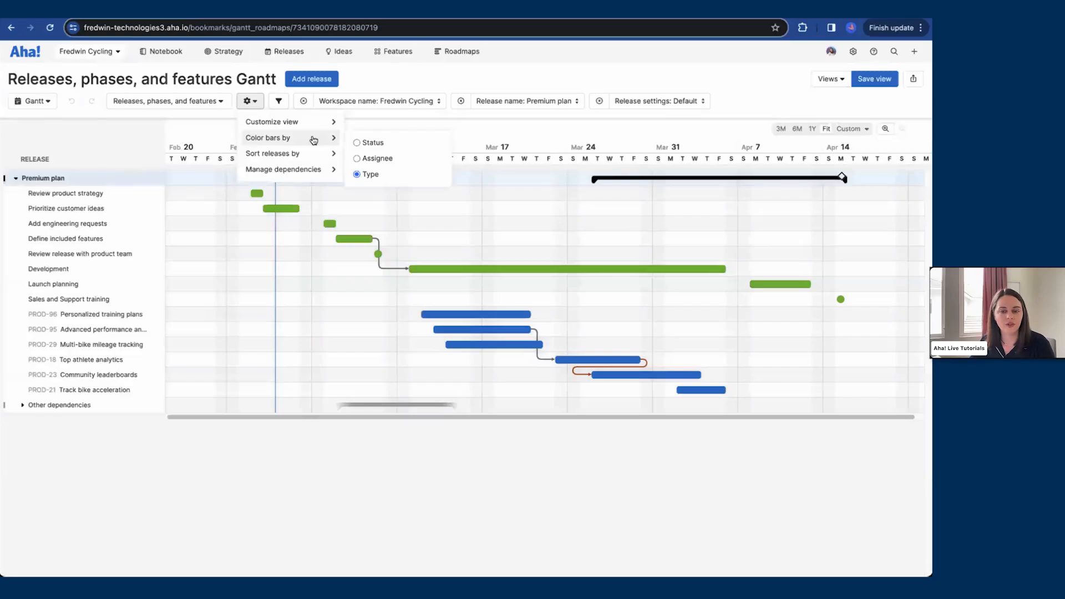
left_click(371, 143)
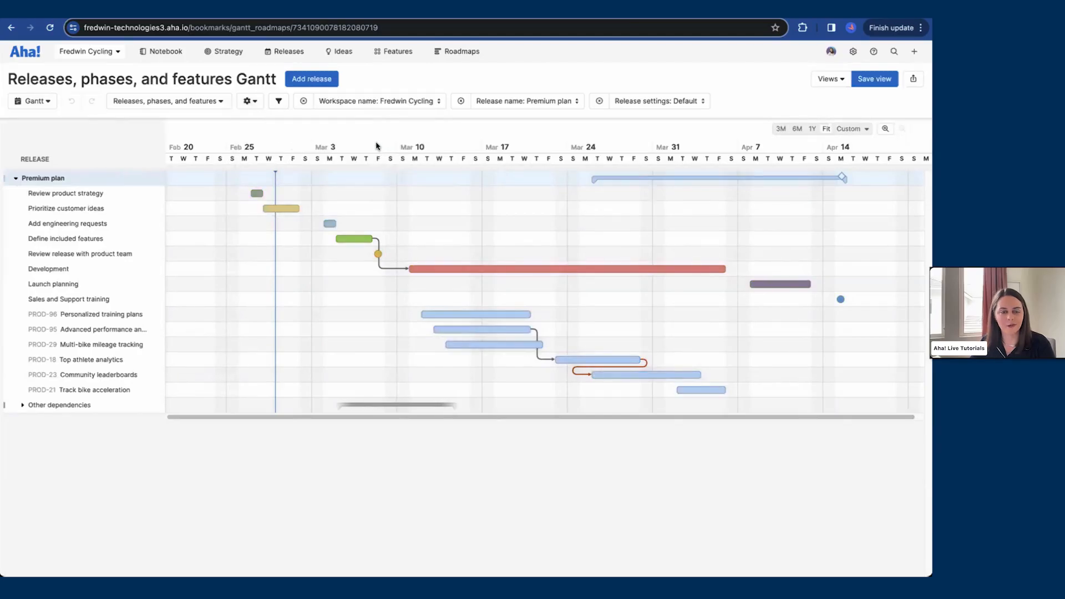
Step: Toggle the option to hide dependency connector lines on and off again
left_click(249, 100)
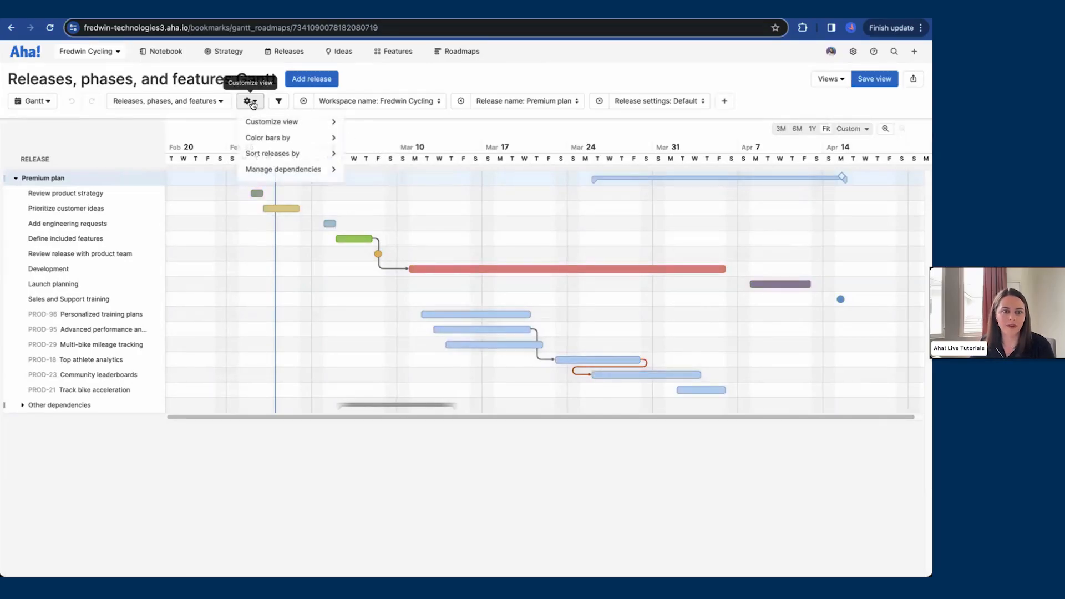
mouse_move(284, 153)
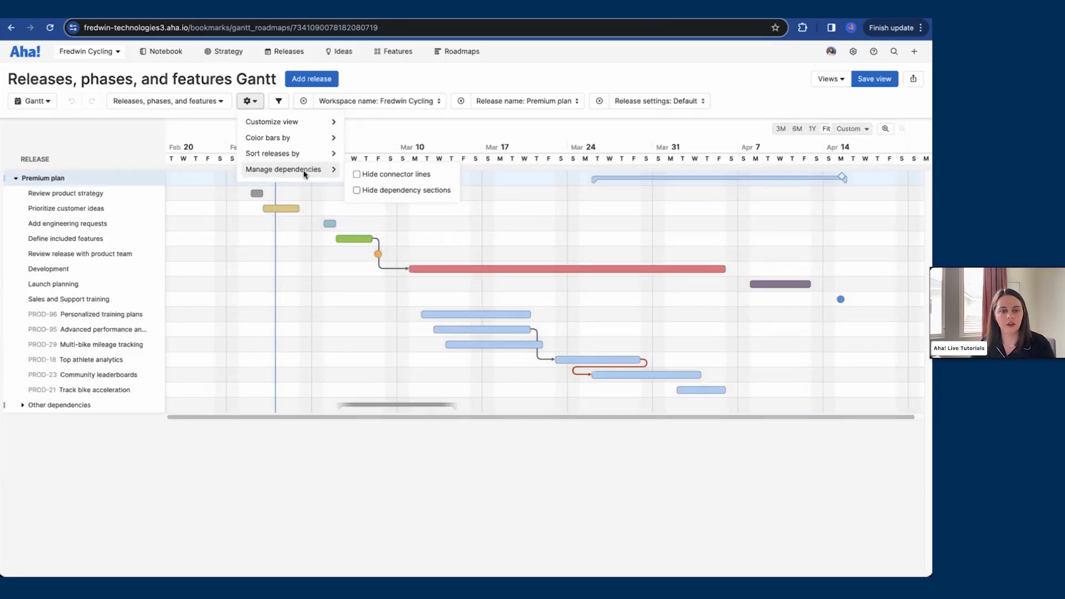
left_click(355, 175)
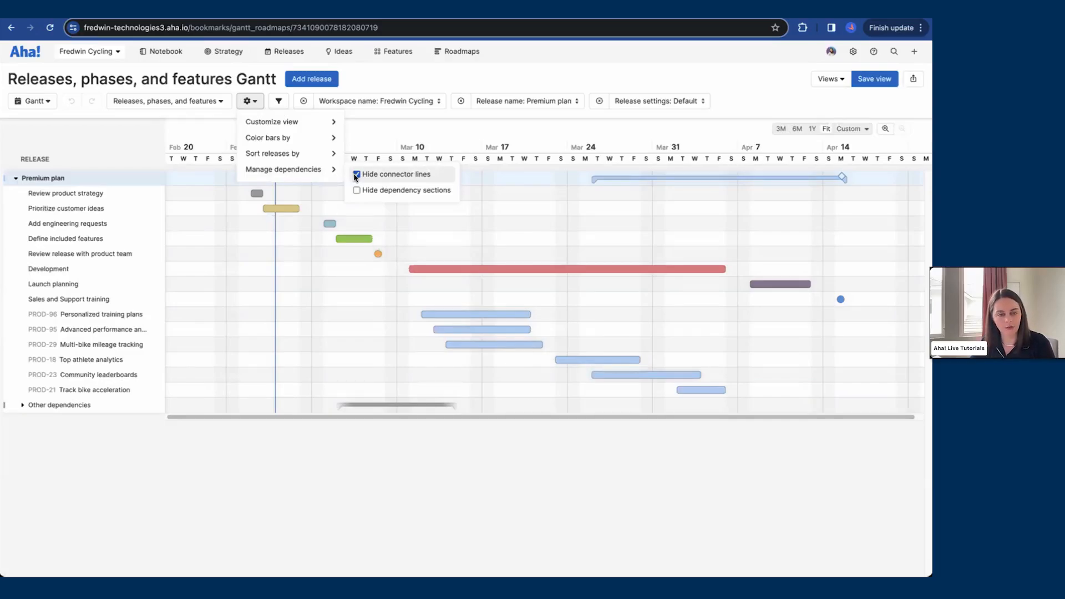
left_click(356, 175)
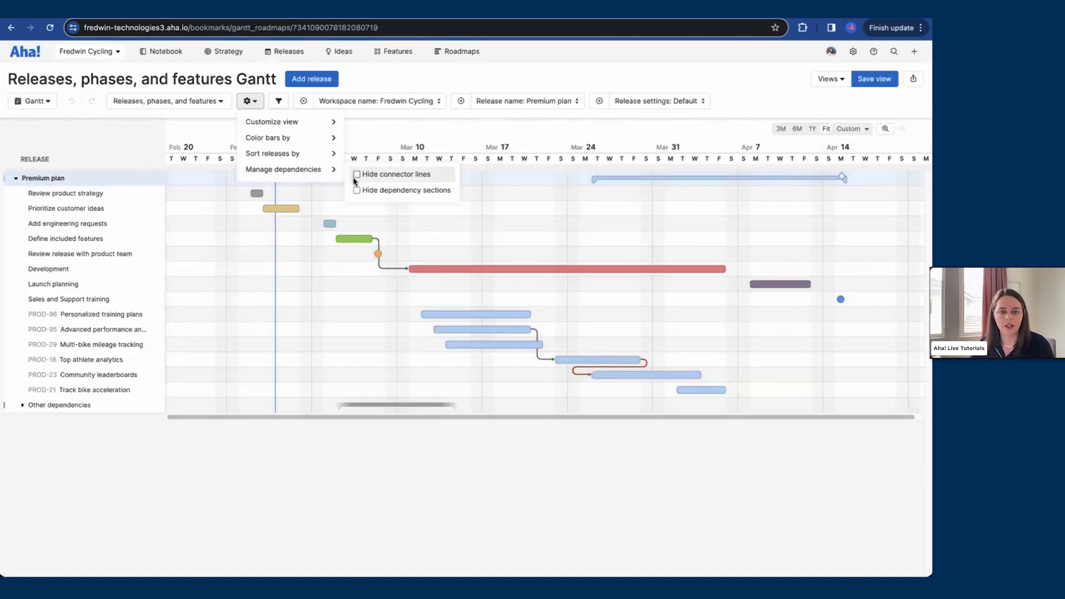
left_click(362, 134)
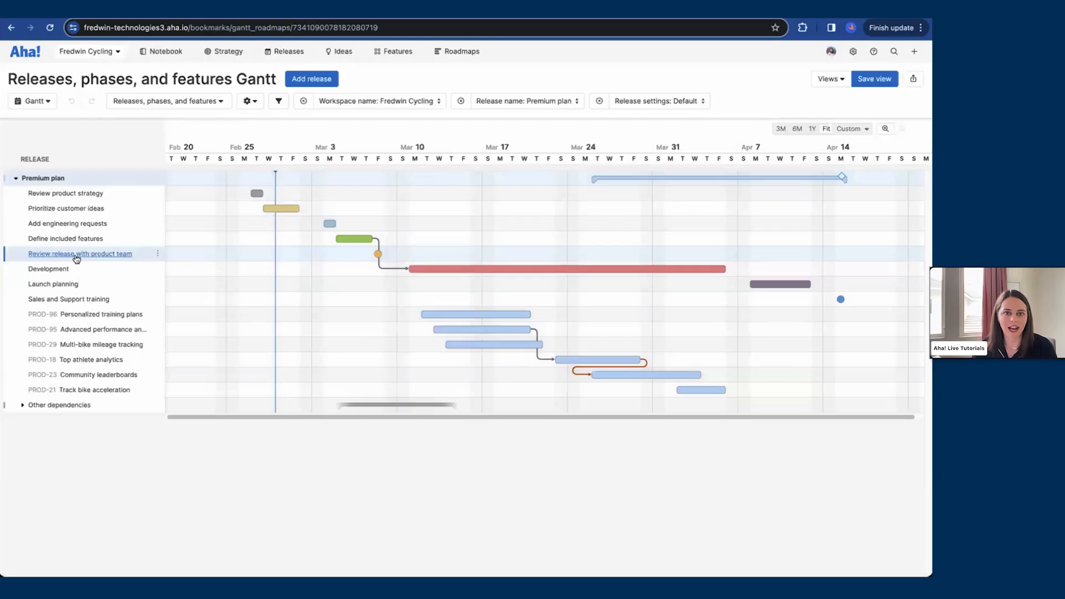
Step: Link all six Premium plan features to the Development phase from its related records
left_click(49, 269)
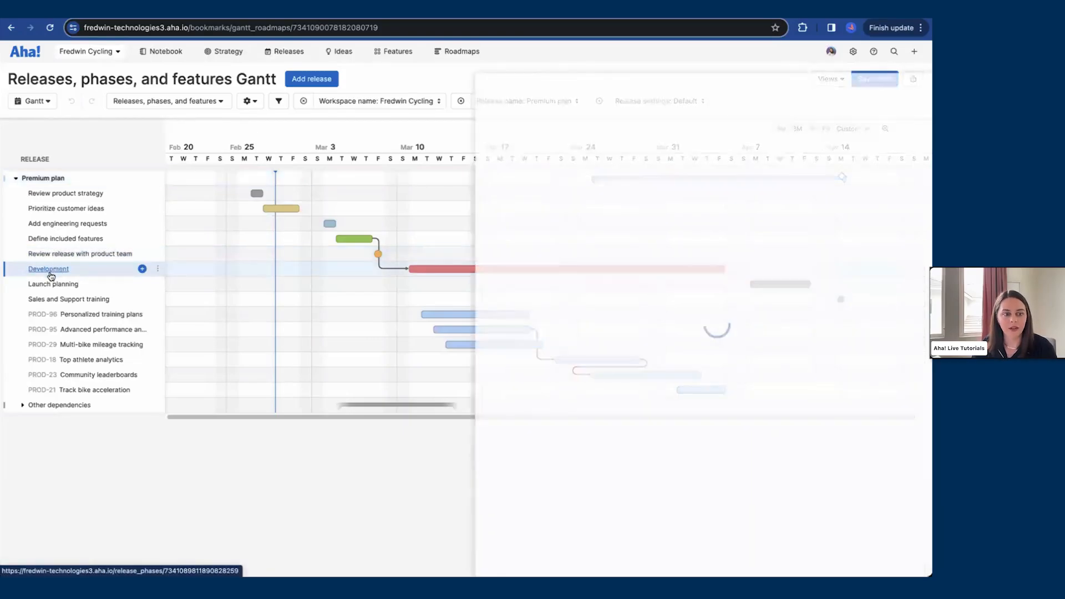
left_click(629, 222)
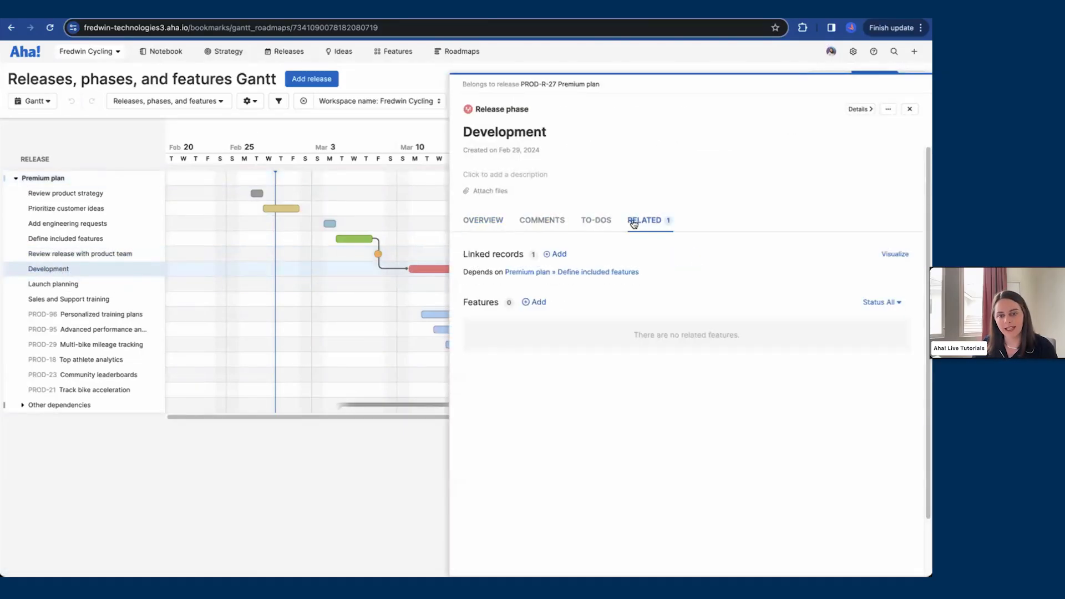
left_click(543, 299)
left_click(442, 344)
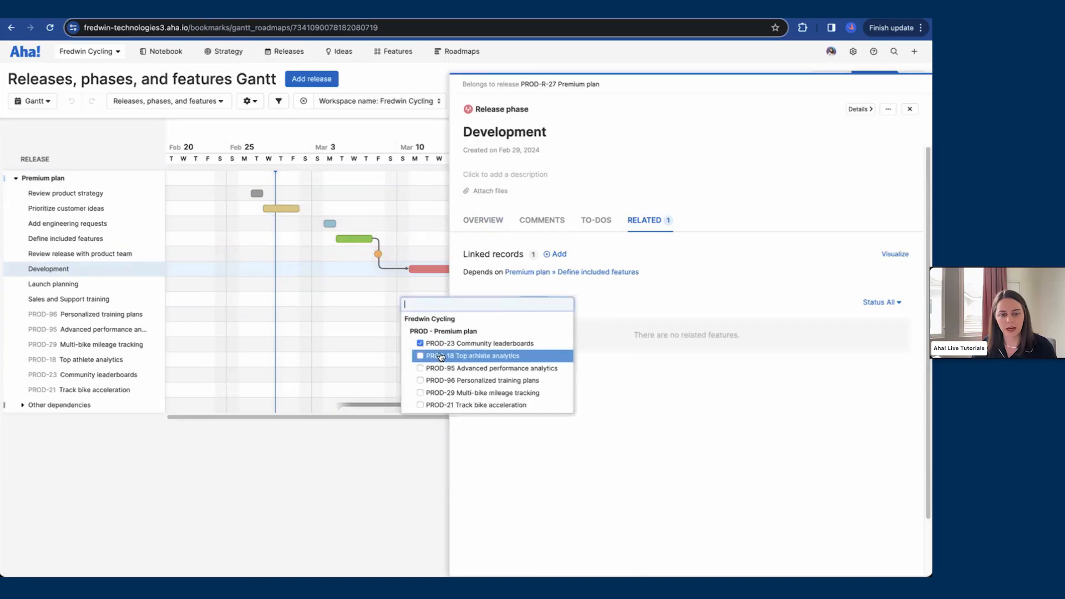
left_click(441, 355)
left_click(441, 368)
left_click(442, 381)
left_click(443, 392)
left_click(444, 405)
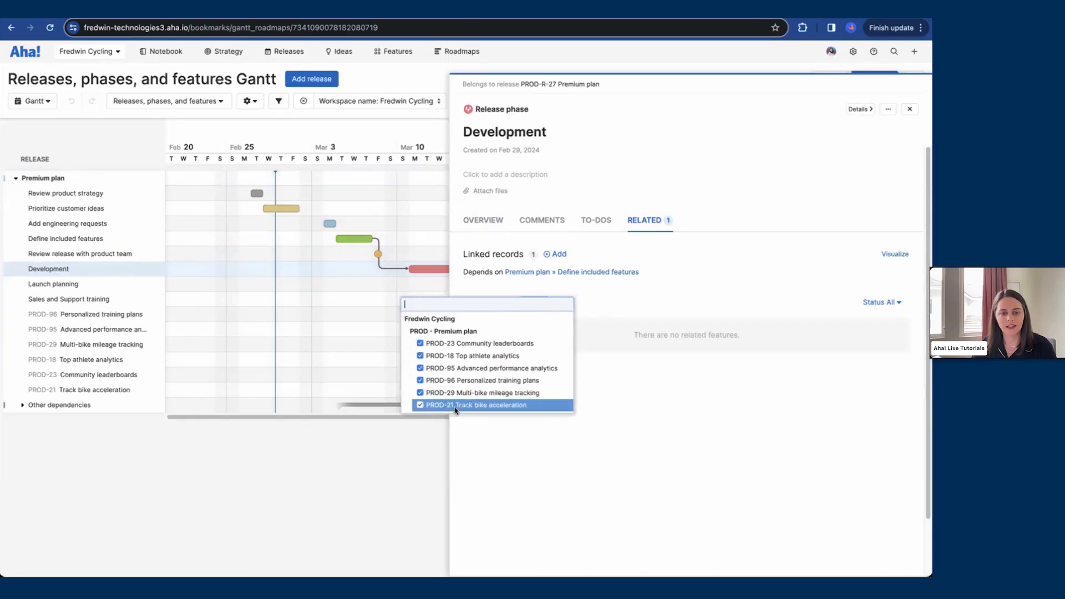
left_click(708, 442)
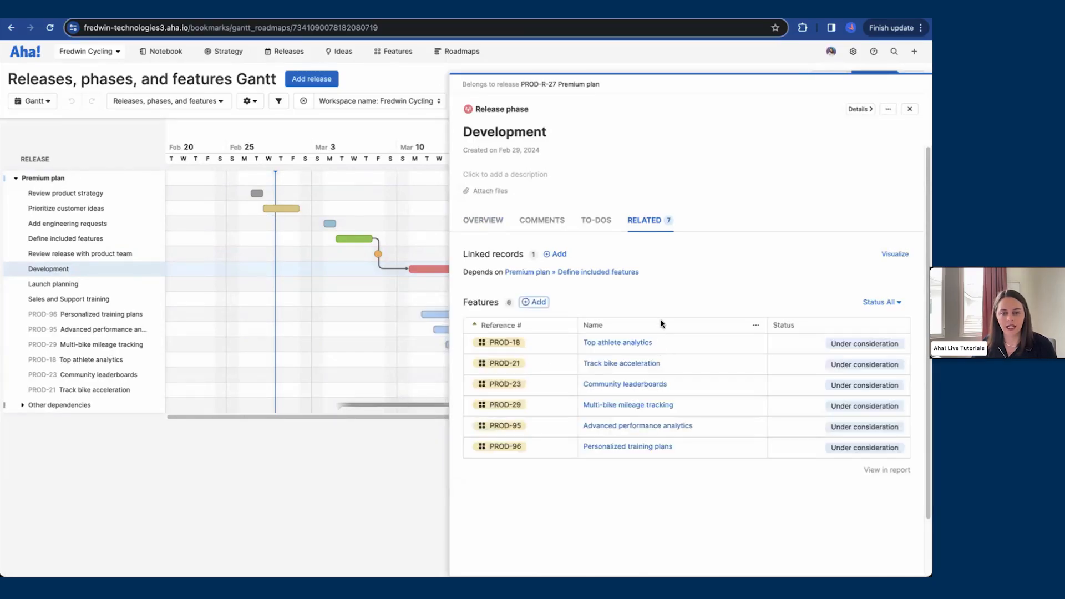
left_click(490, 223)
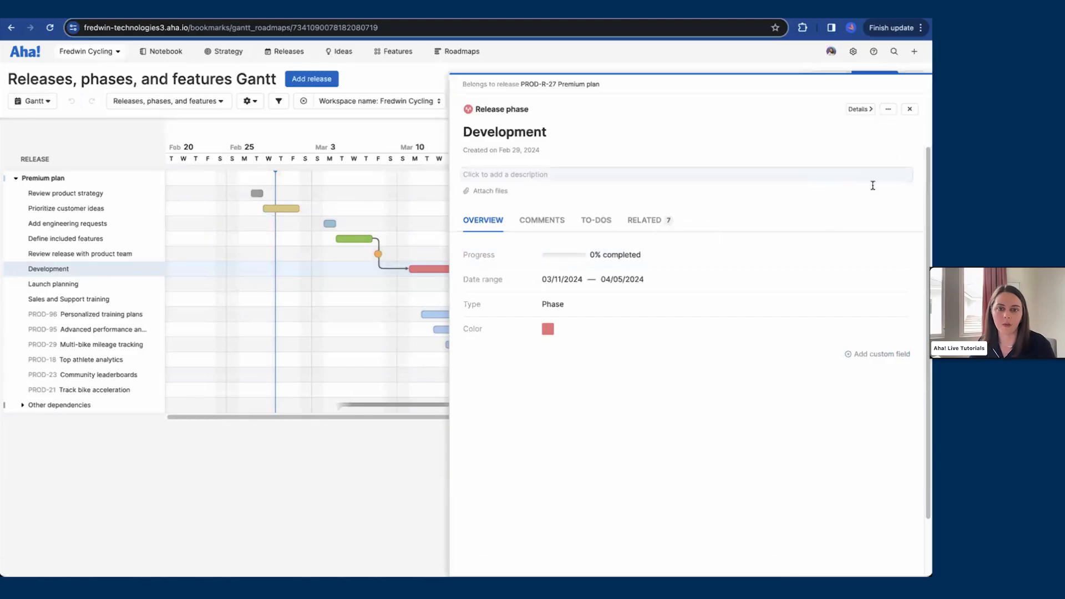
left_click(909, 109)
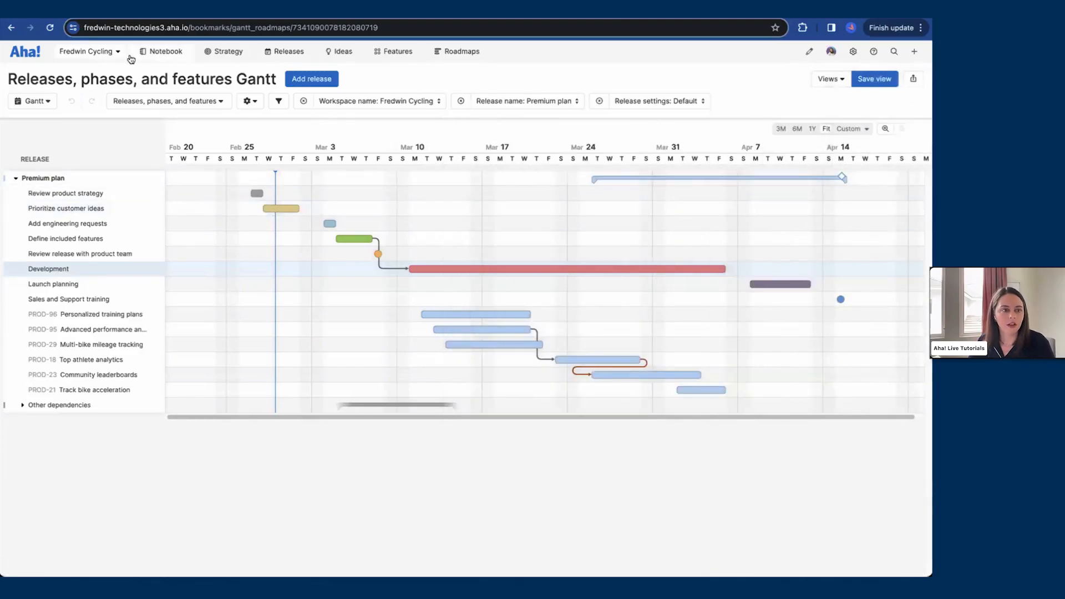
Step: Expand the Development phase and add a milestone named Launch kickoff, placing it on about Mar 8
left_click(51, 28)
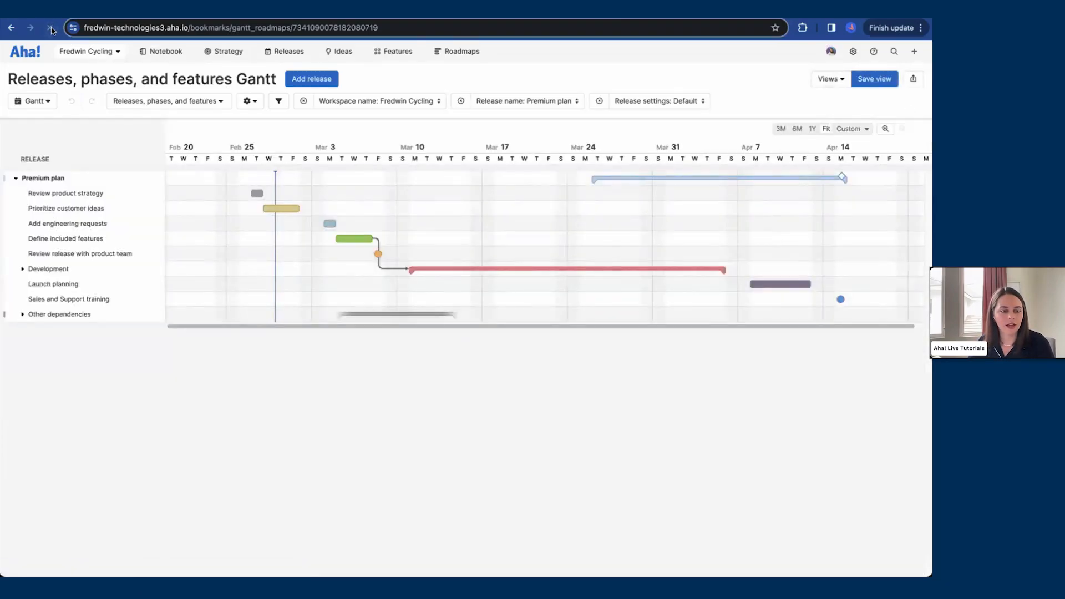
left_click(22, 269)
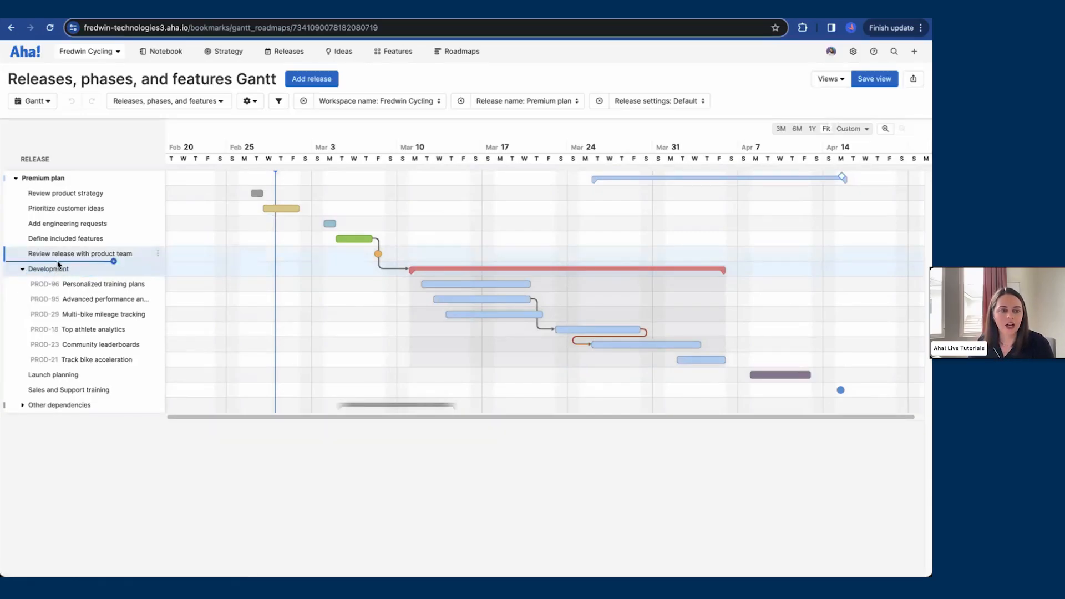
left_click(114, 263)
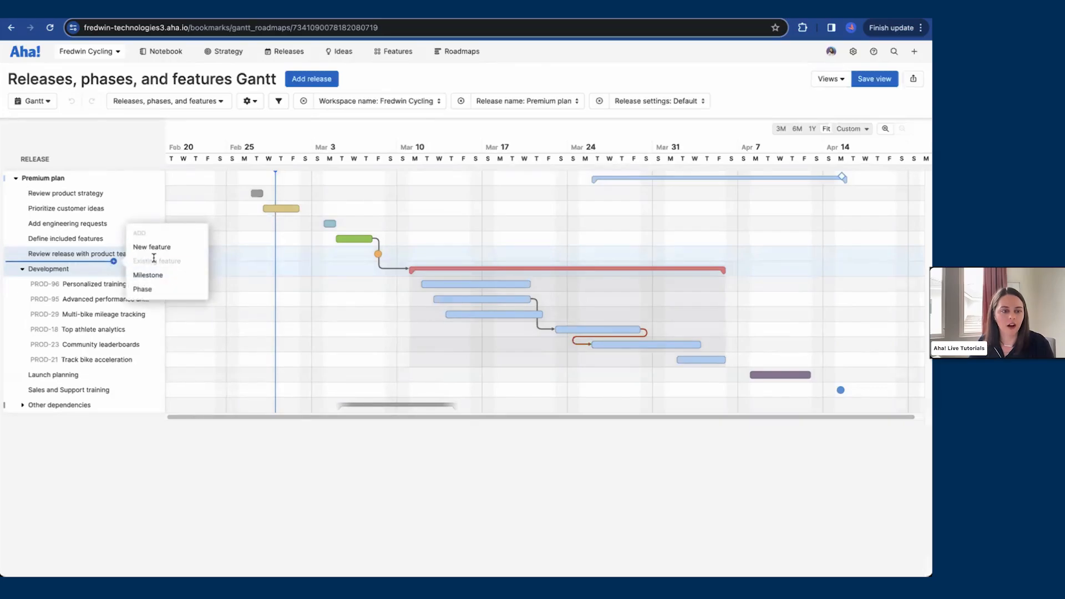
left_click(155, 276)
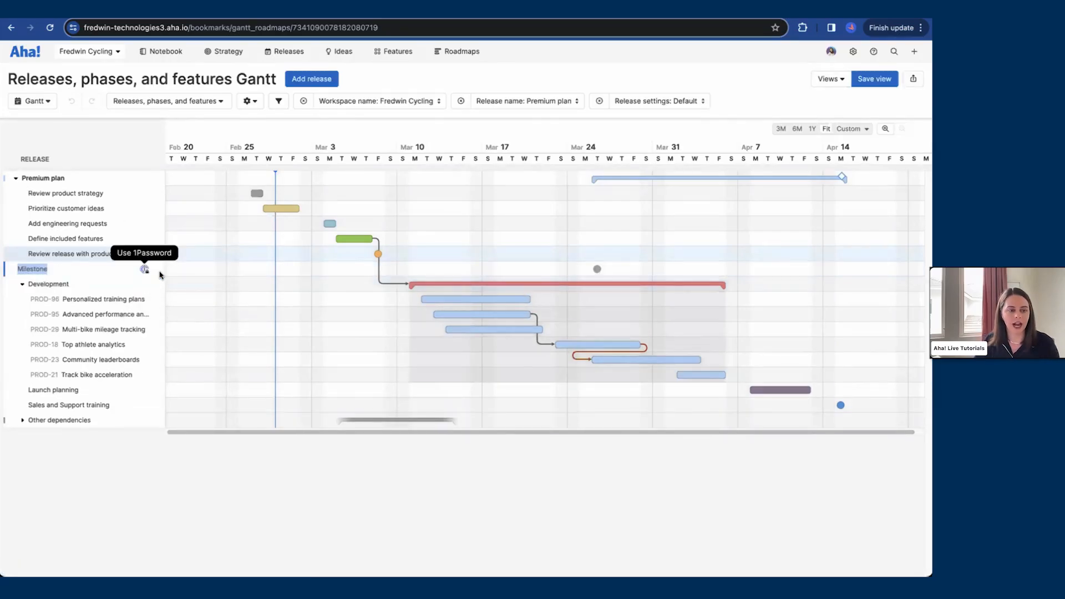
type("Launch kickoff")
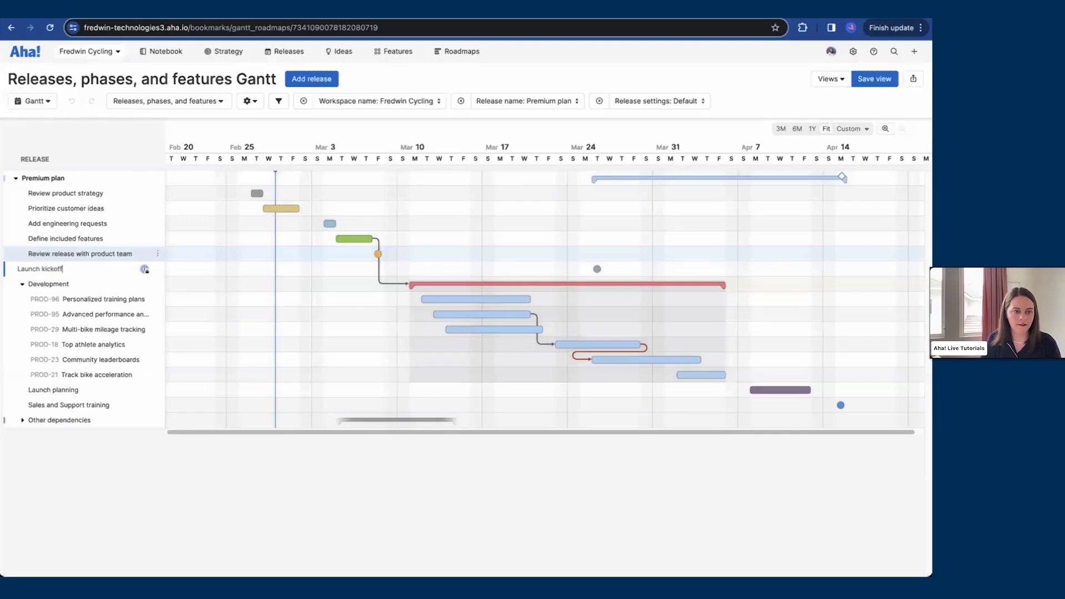
key("Return")
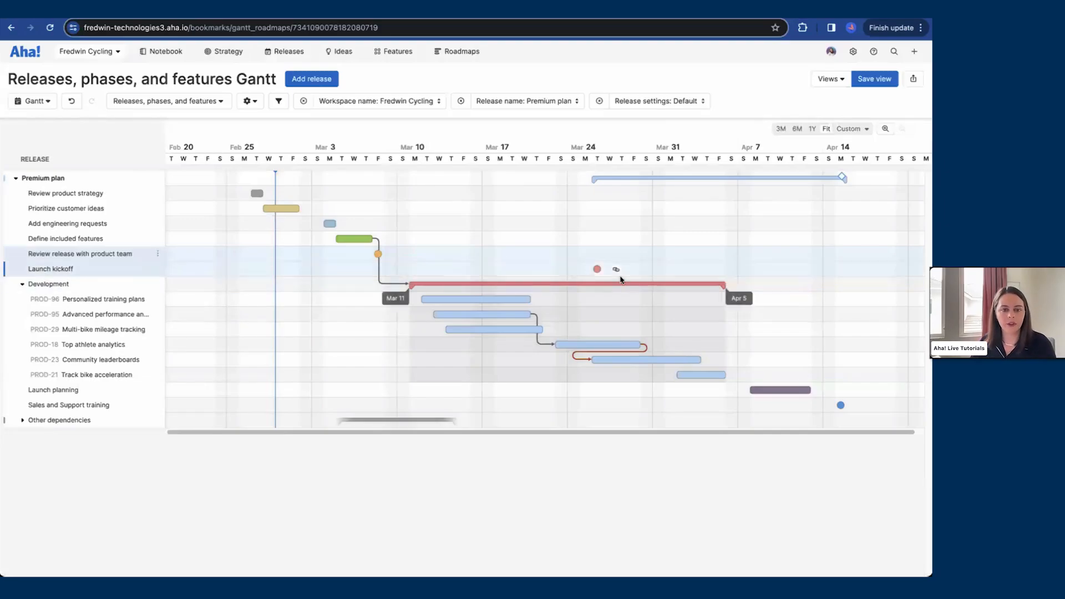
left_click_drag(598, 272, 379, 271)
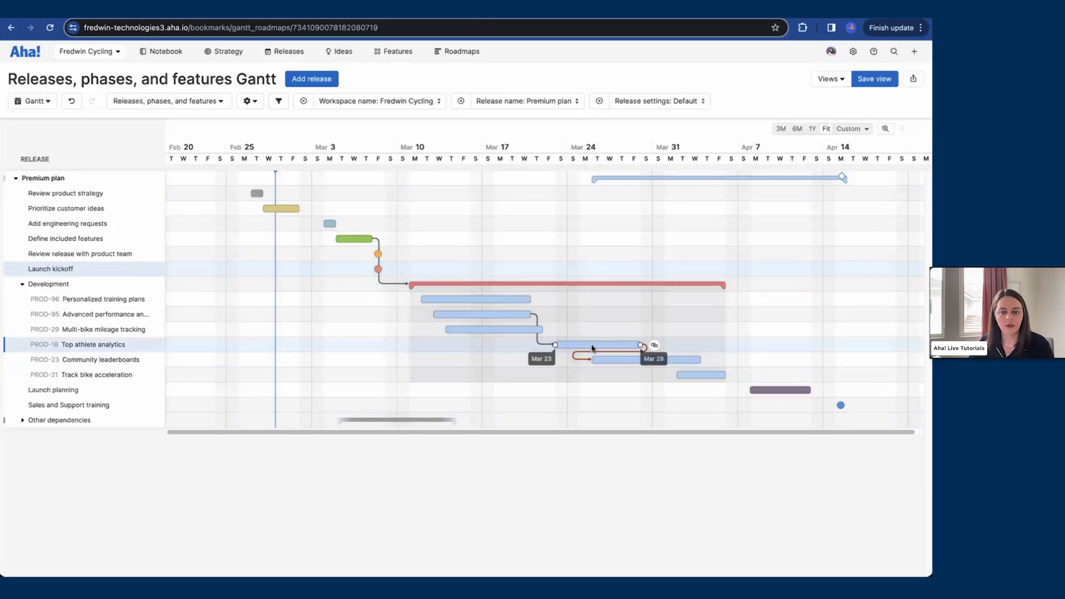
Step: Reschedule the Top athlete analytics feature bar to start around Mar 20
left_click_drag(592, 349, 558, 349)
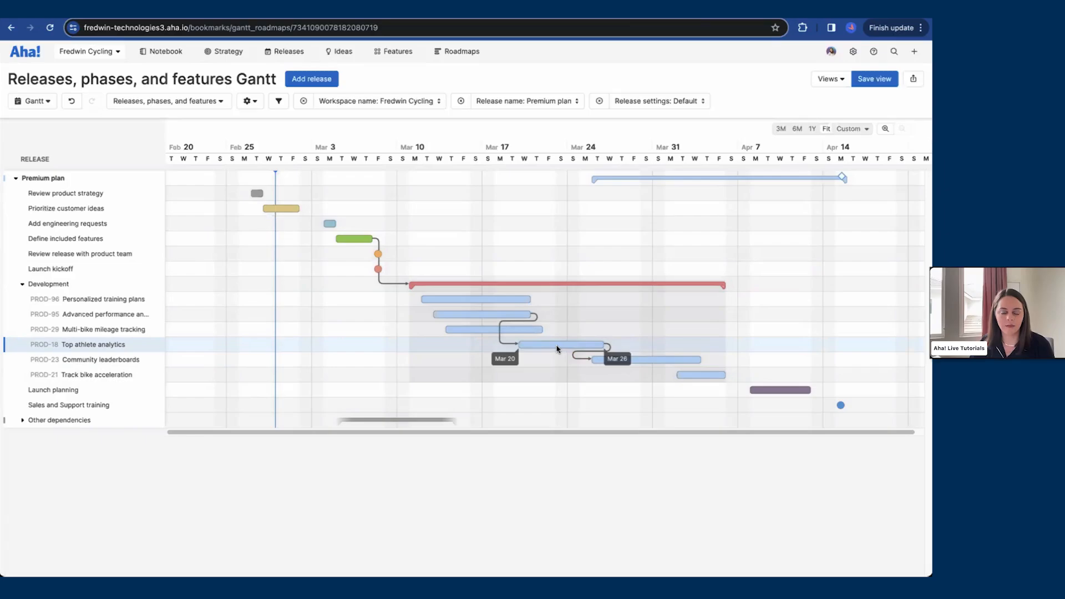
left_click_drag(557, 349, 538, 348)
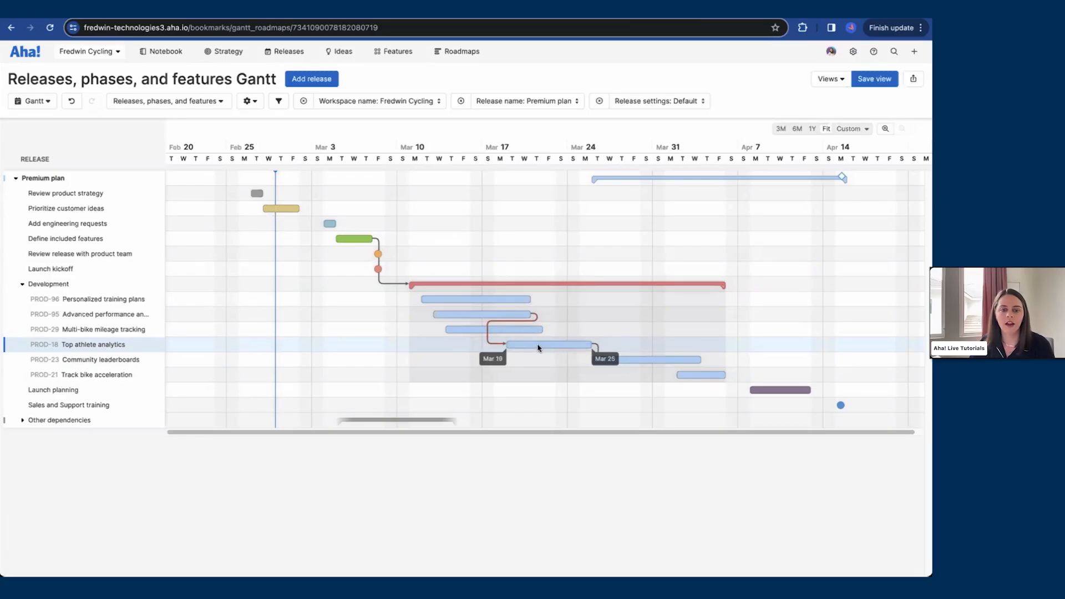
left_click_drag(538, 348, 555, 347)
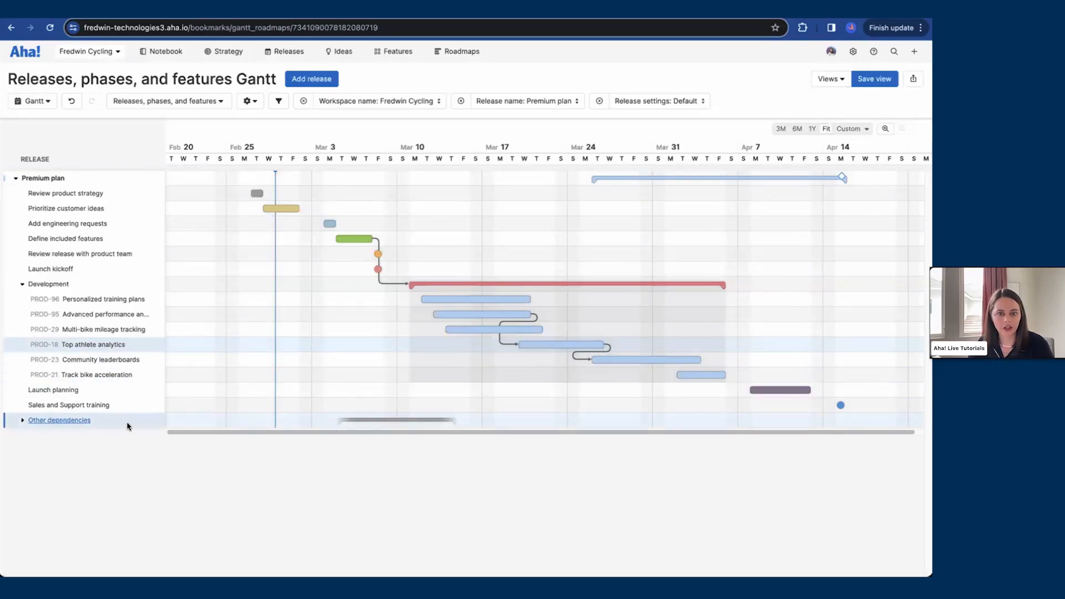
Step: Inspect the Knowledge base and training resources dependency and move Personalized training plans to start about Mar 15
left_click(23, 422)
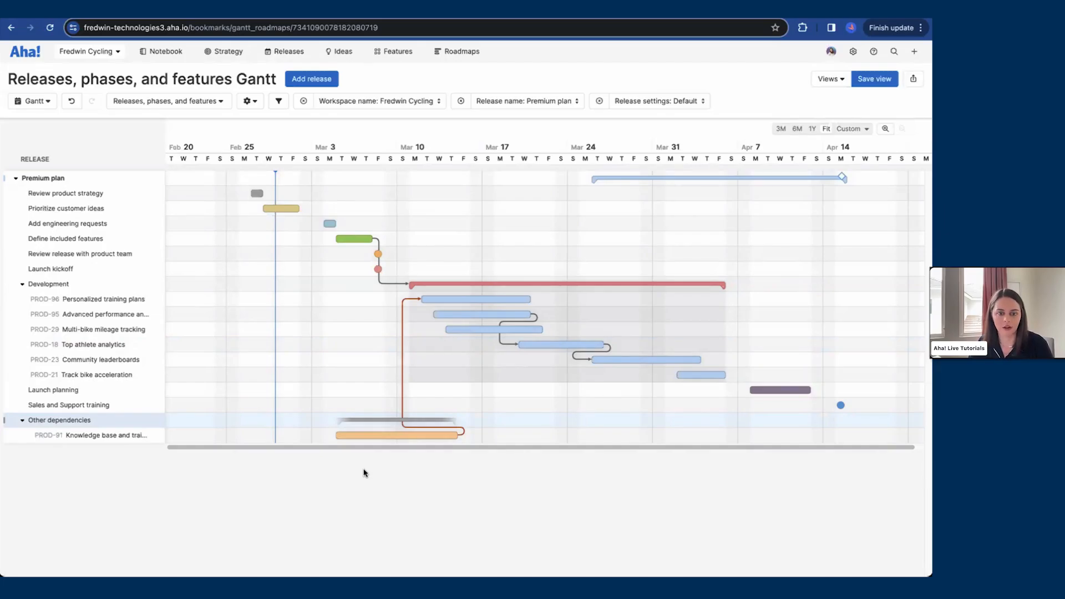
mouse_move(377, 439)
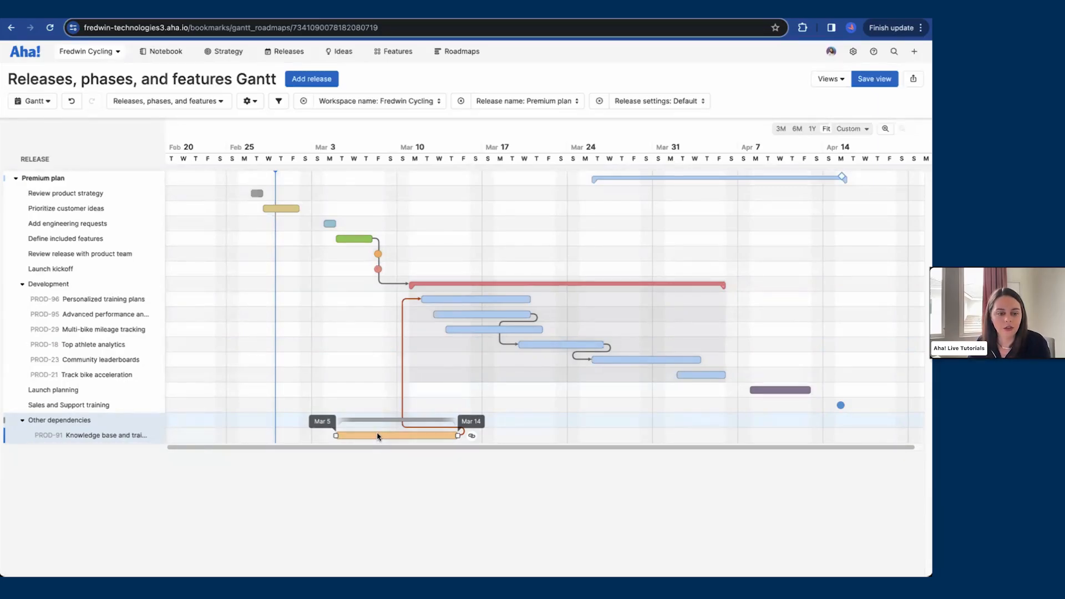
left_click(377, 437)
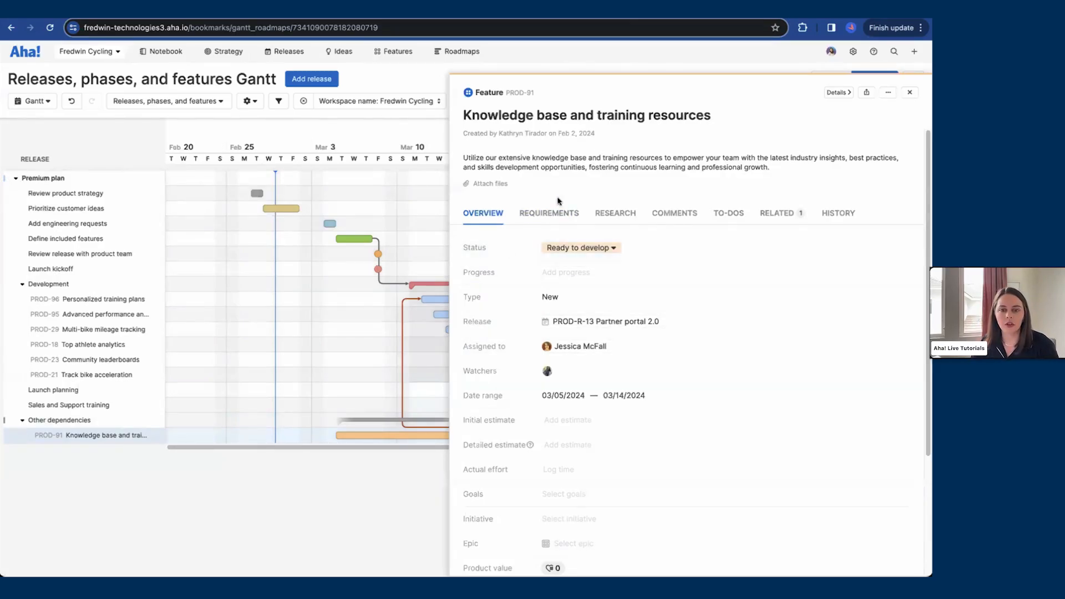
left_click(909, 93)
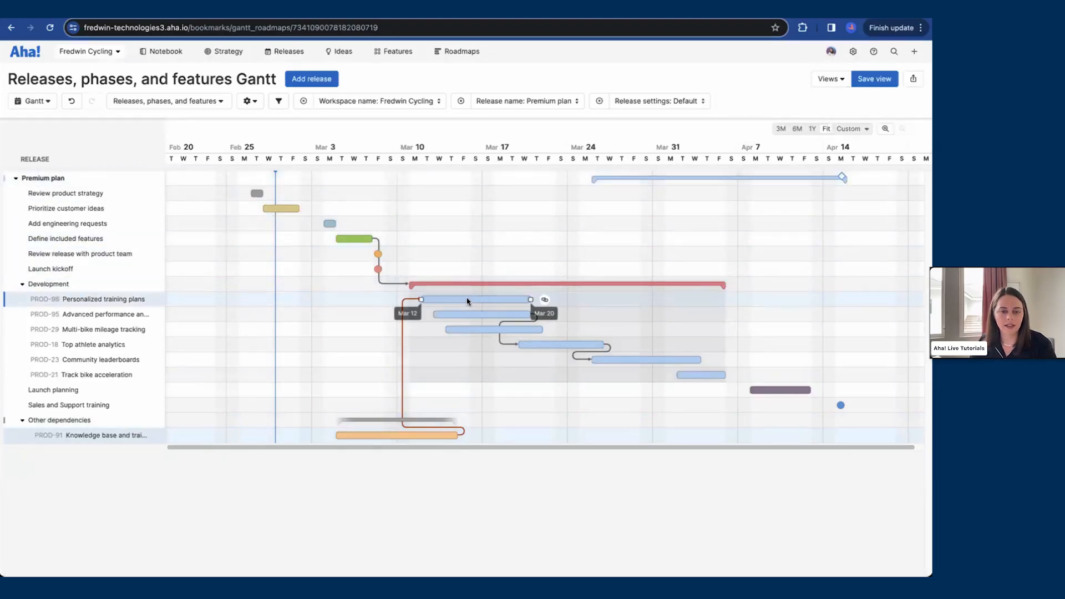
left_click_drag(468, 302, 504, 298)
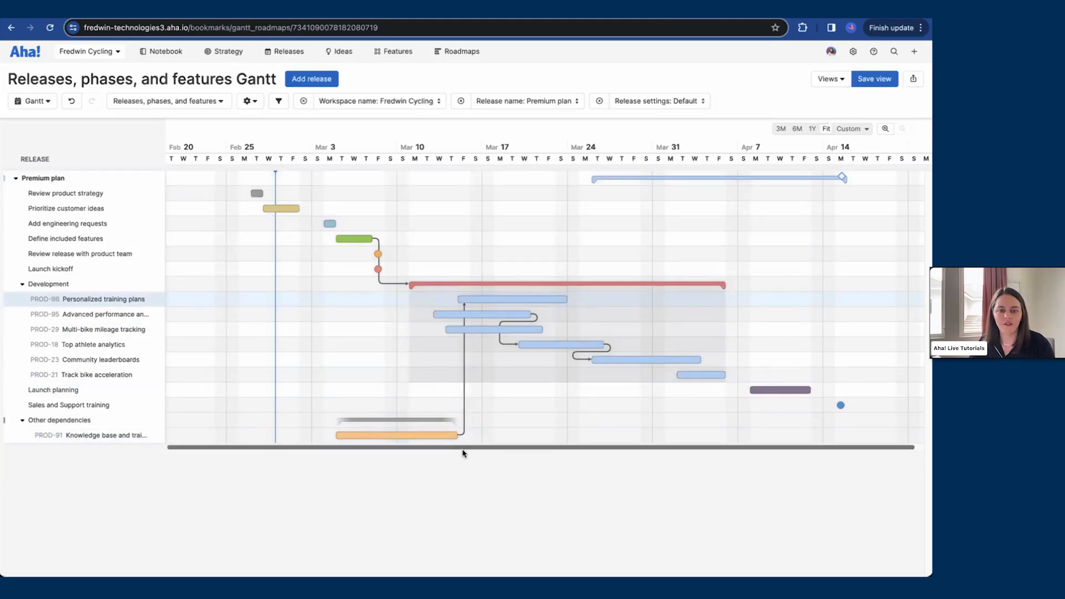
left_click(22, 424)
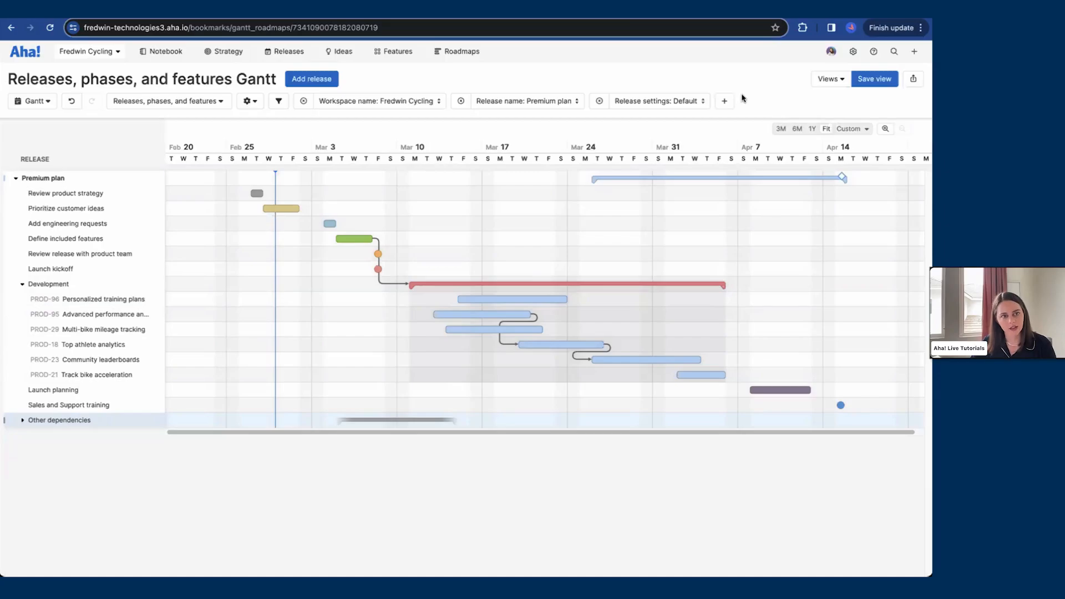
Step: Save and favorite the view as Premium plan Gantt, shared with all workspaces with View and edit permissions
left_click(873, 80)
left_click(413, 123)
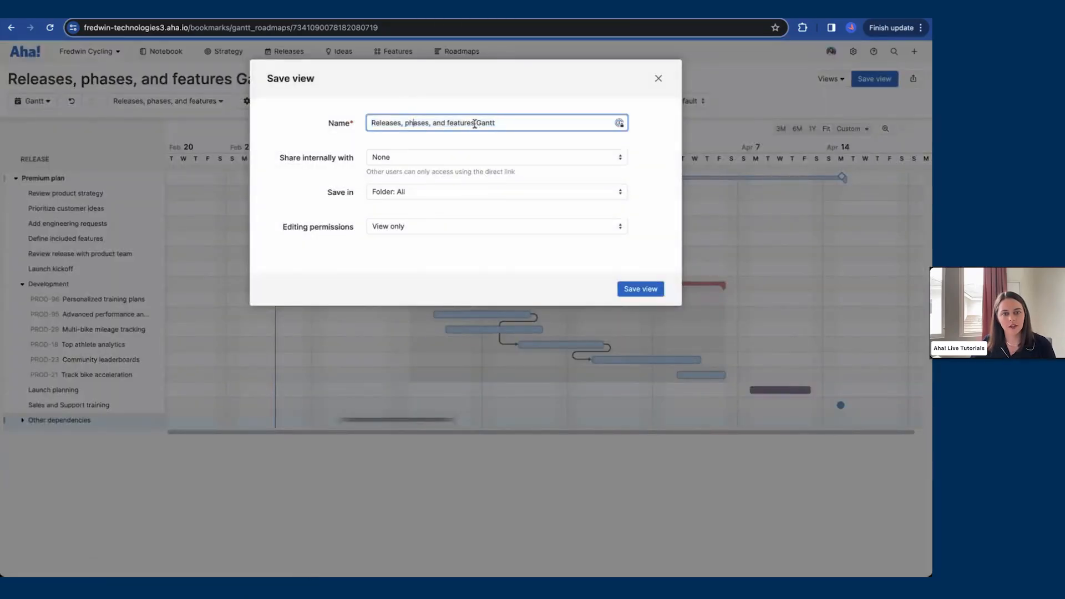
left_click_drag(475, 124, 371, 117)
type("Premium plan")
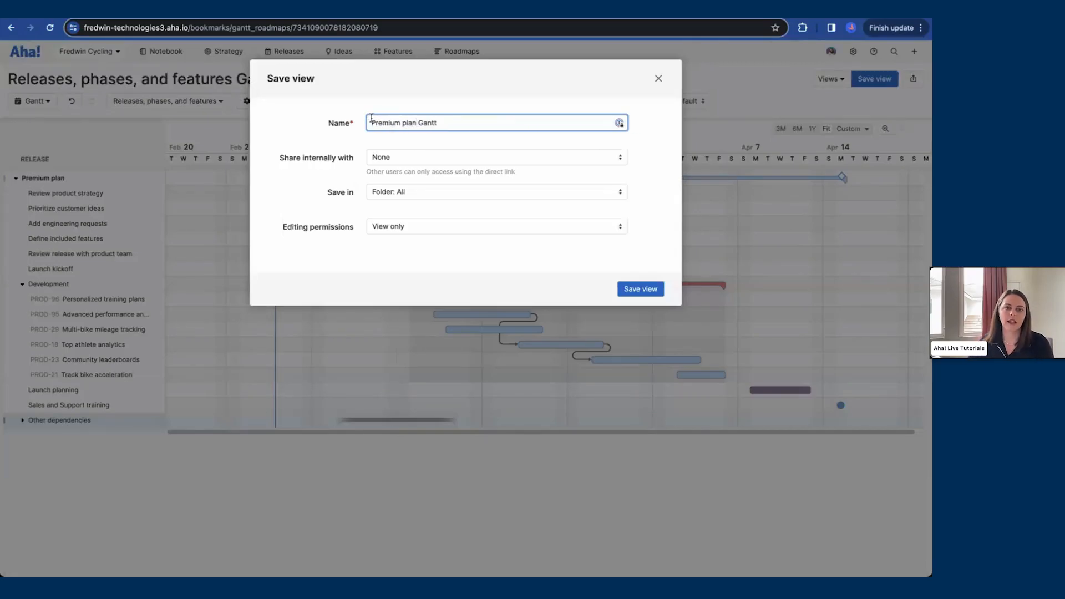
left_click(410, 157)
left_click(409, 172)
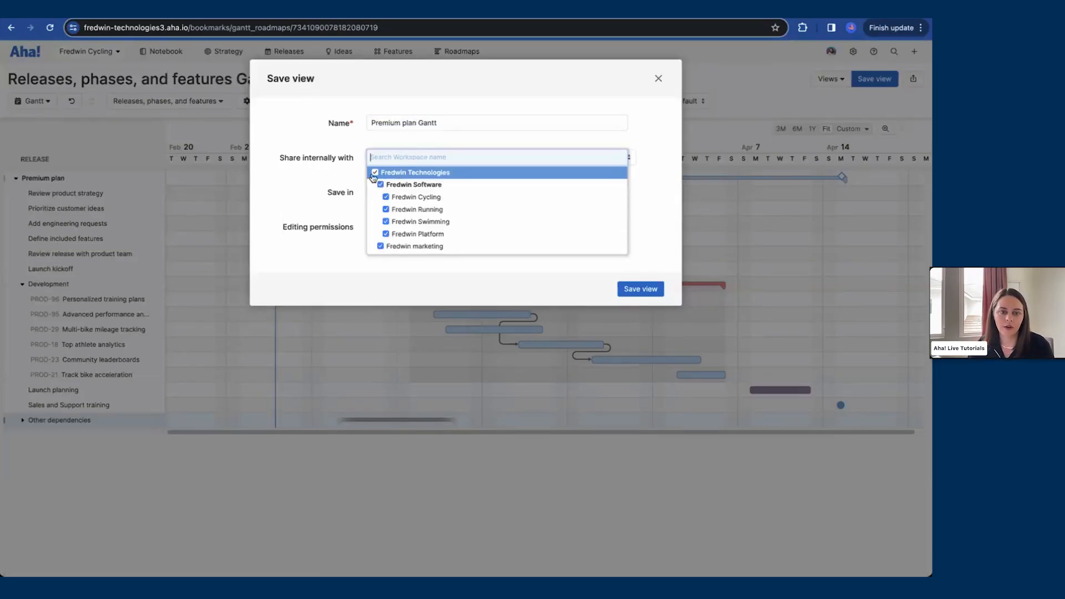
left_click(326, 179)
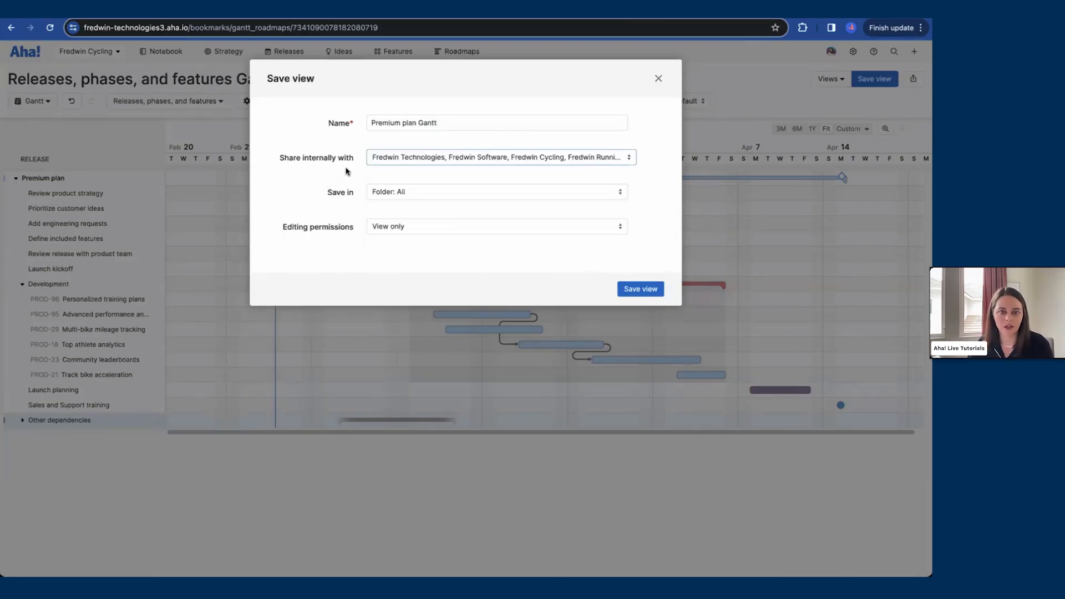
left_click(396, 229)
left_click(399, 255)
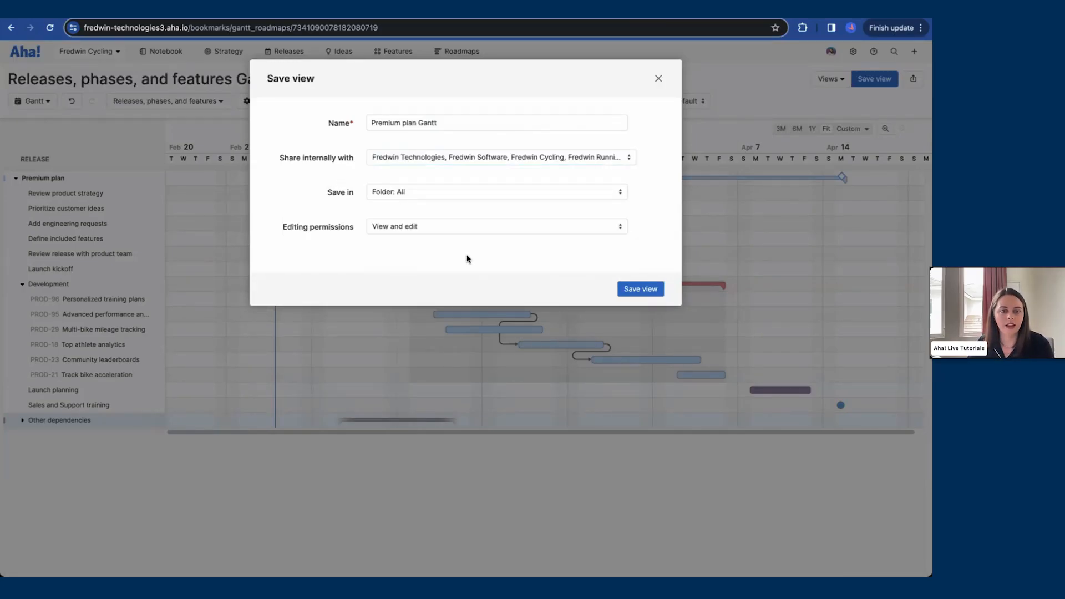
left_click(634, 288)
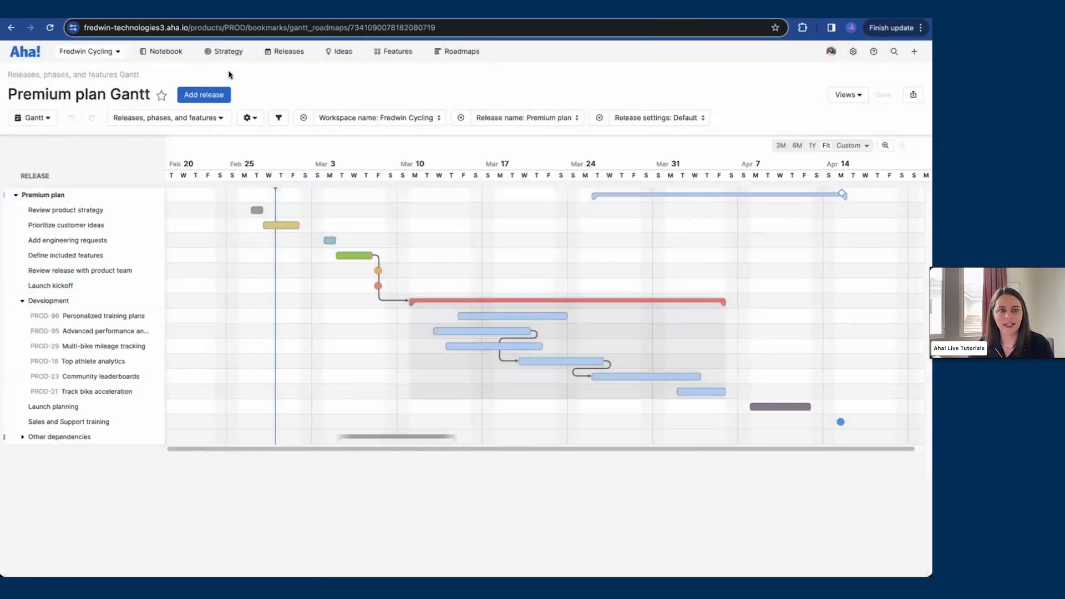
left_click(161, 96)
mouse_move(247, 60)
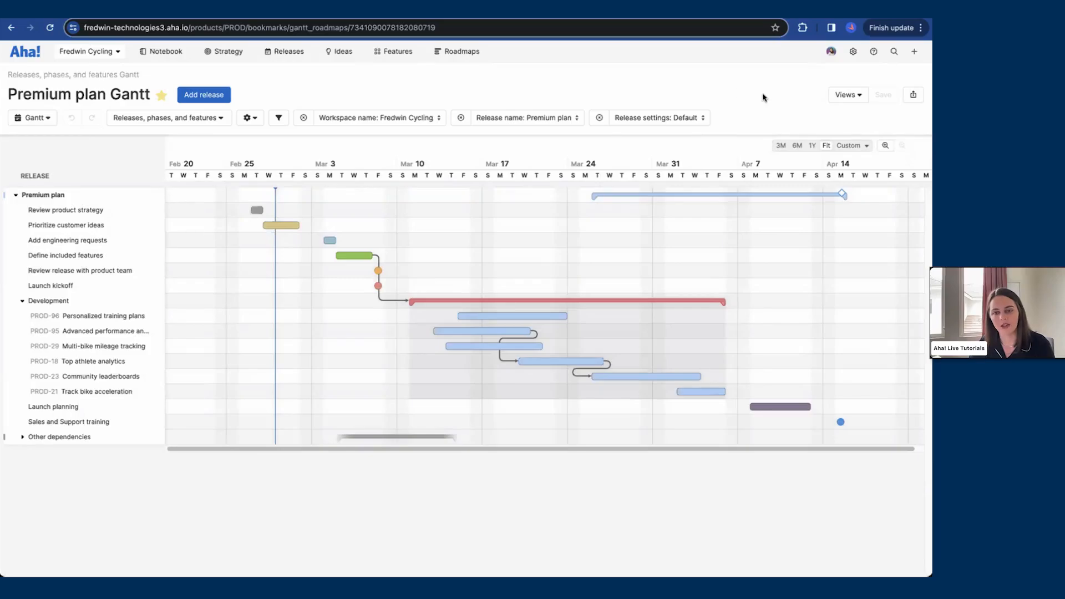
Step: Open the saved views list and browse all saved views
left_click(859, 97)
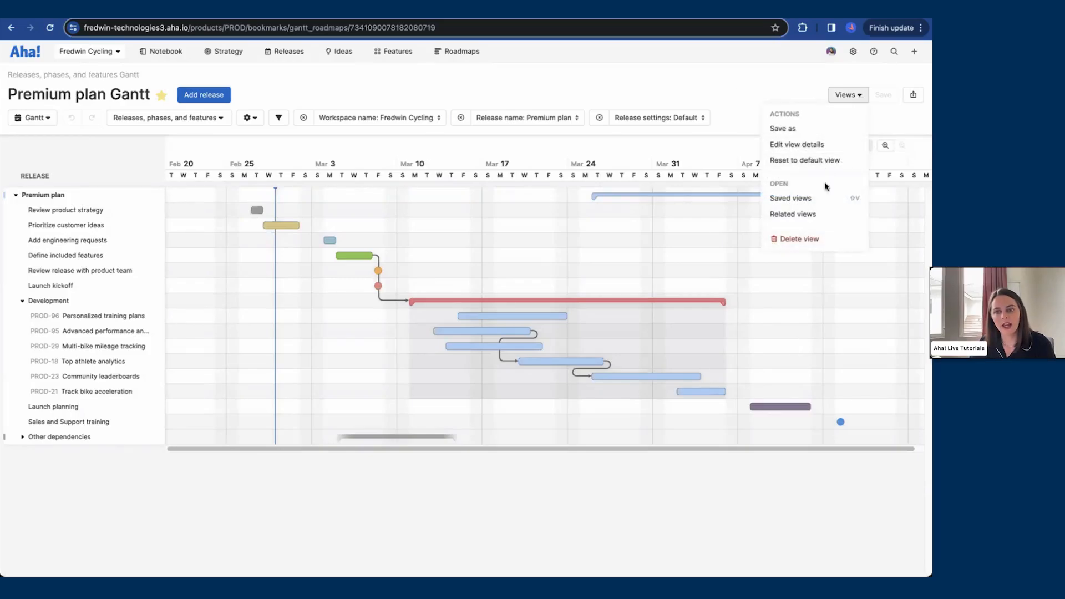
left_click(828, 199)
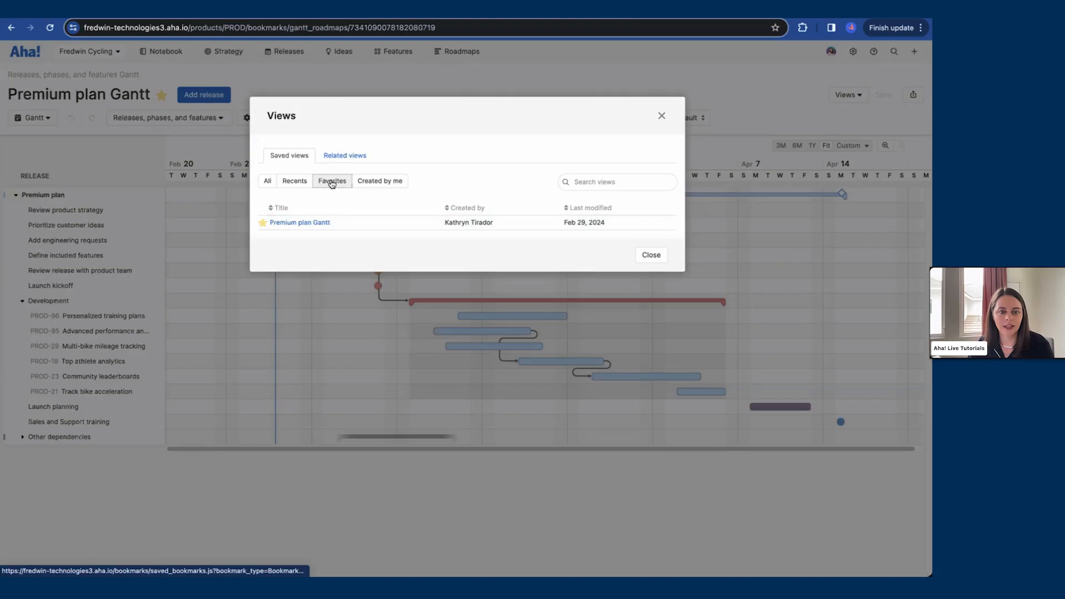
left_click(267, 181)
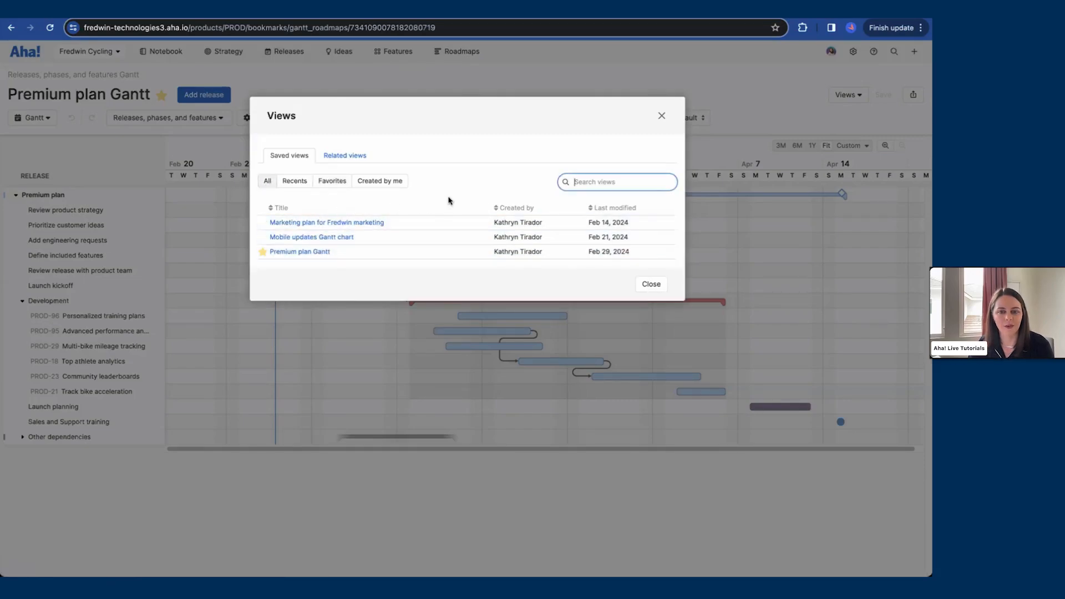
left_click(651, 285)
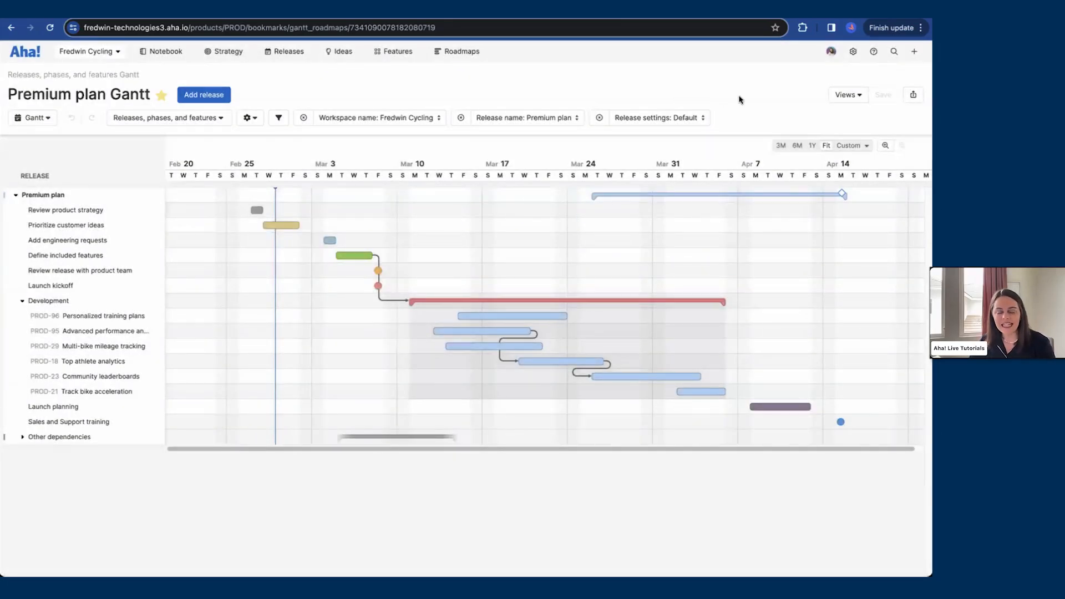
Step: Set Premium plan Gantt as the workspace's default Gantt chart view in workspace settings, then open the Releases Gantt page
left_click(855, 54)
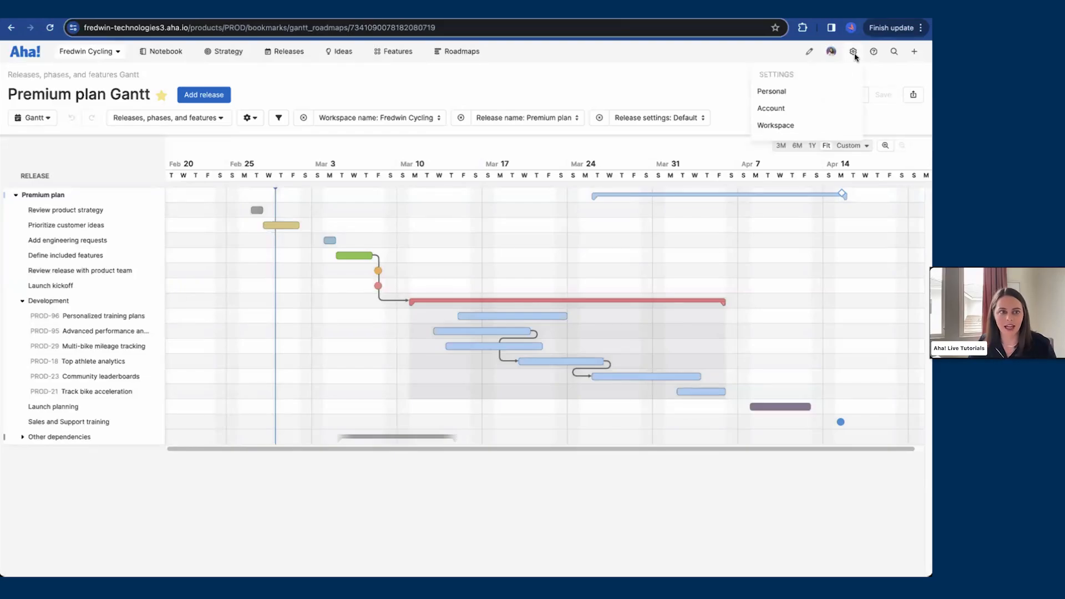
left_click(796, 125)
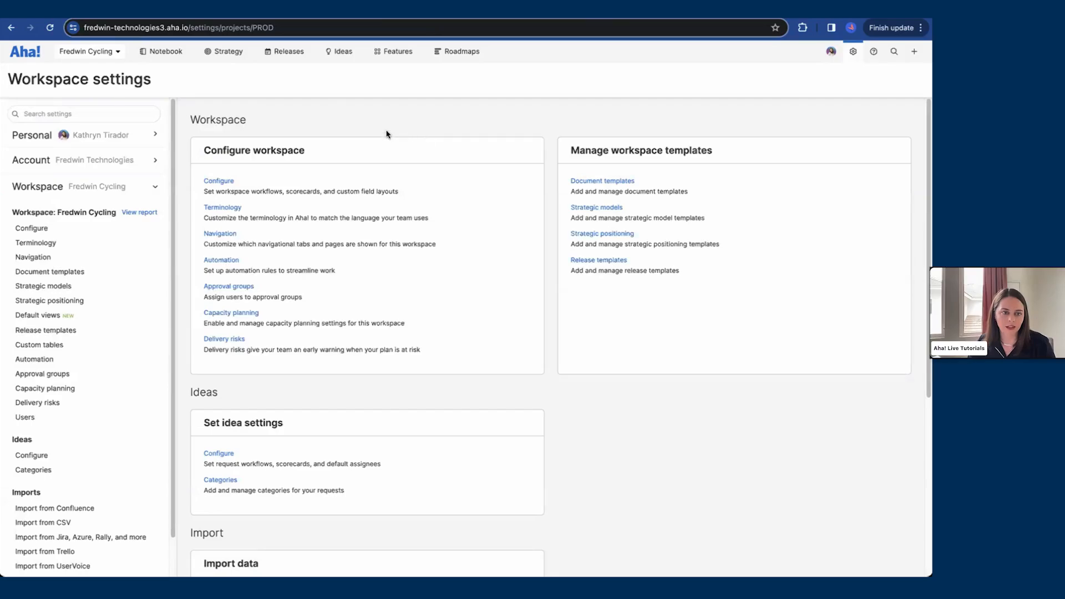
left_click(54, 316)
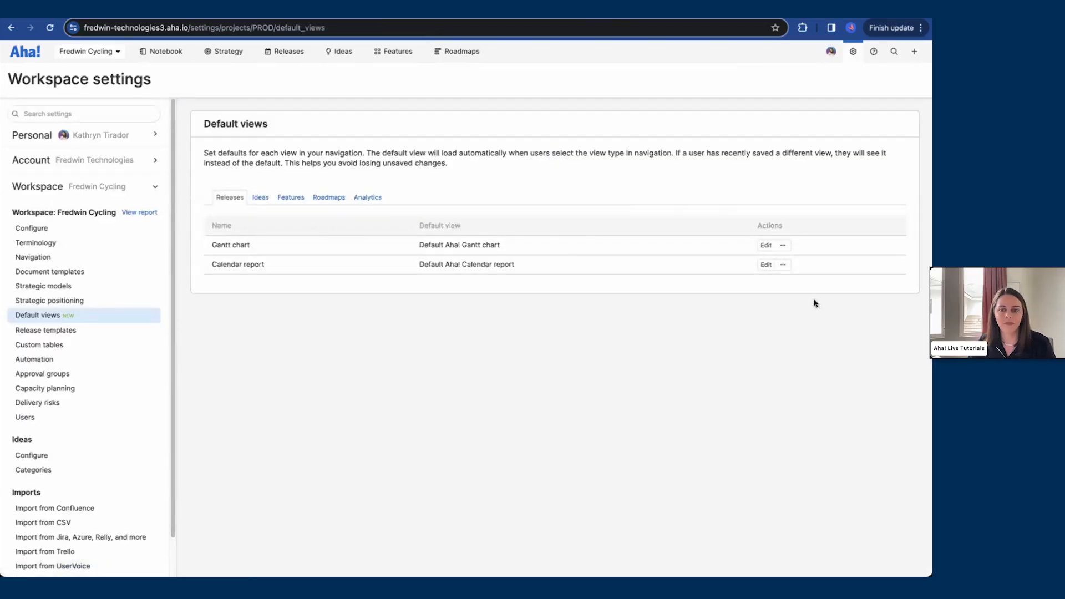
left_click(765, 246)
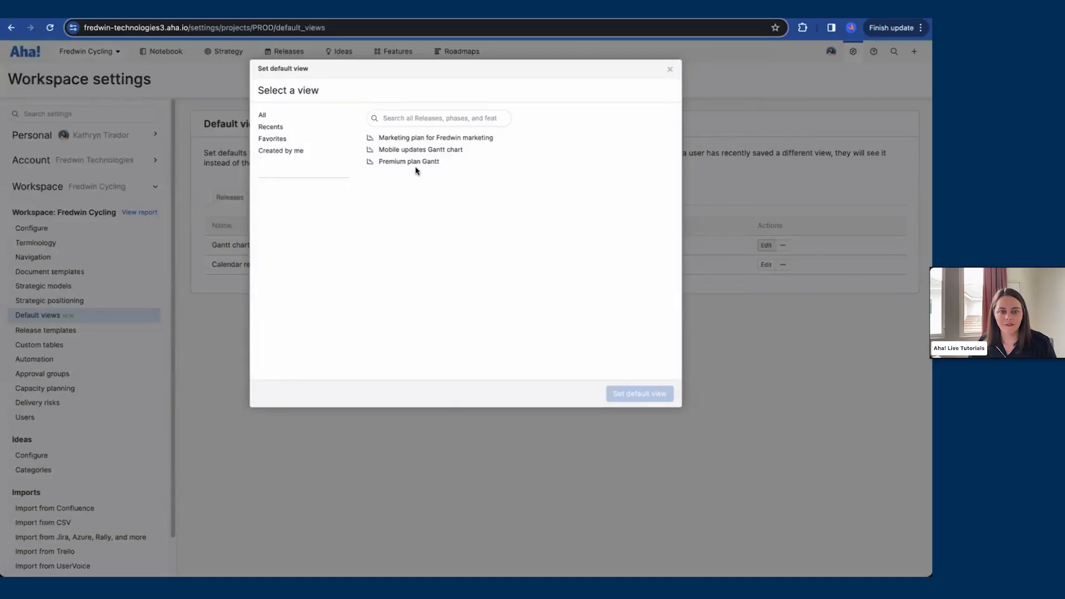
left_click(416, 162)
left_click(633, 395)
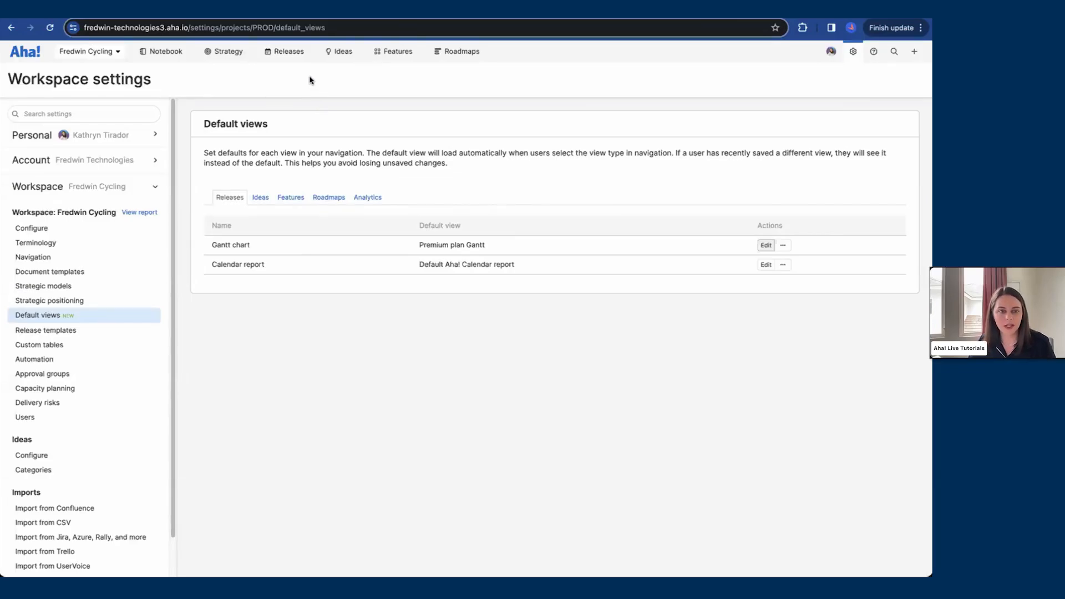
mouse_move(282, 59)
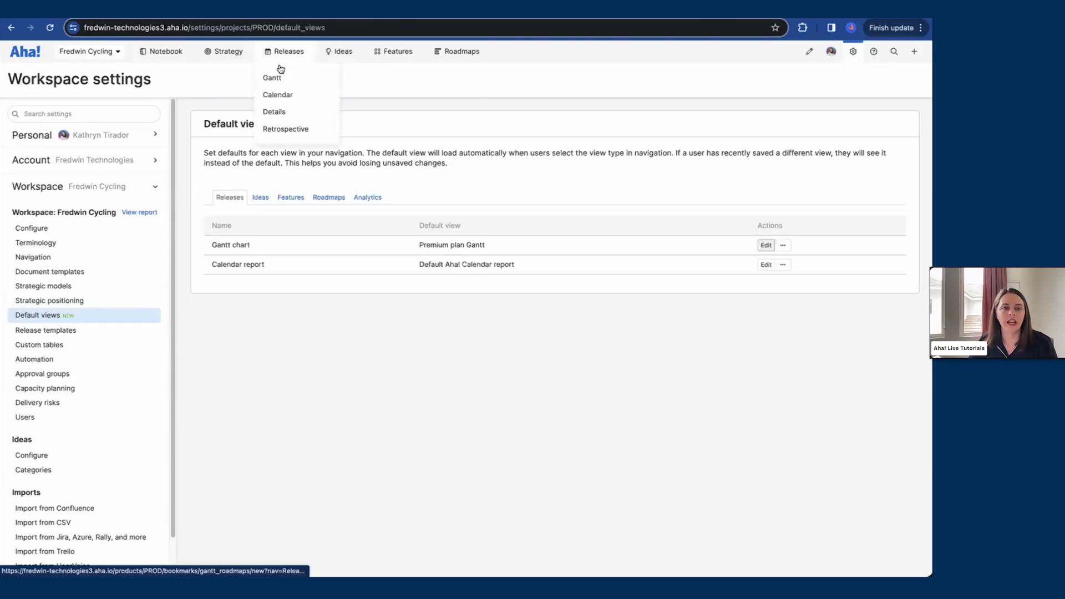
left_click(279, 77)
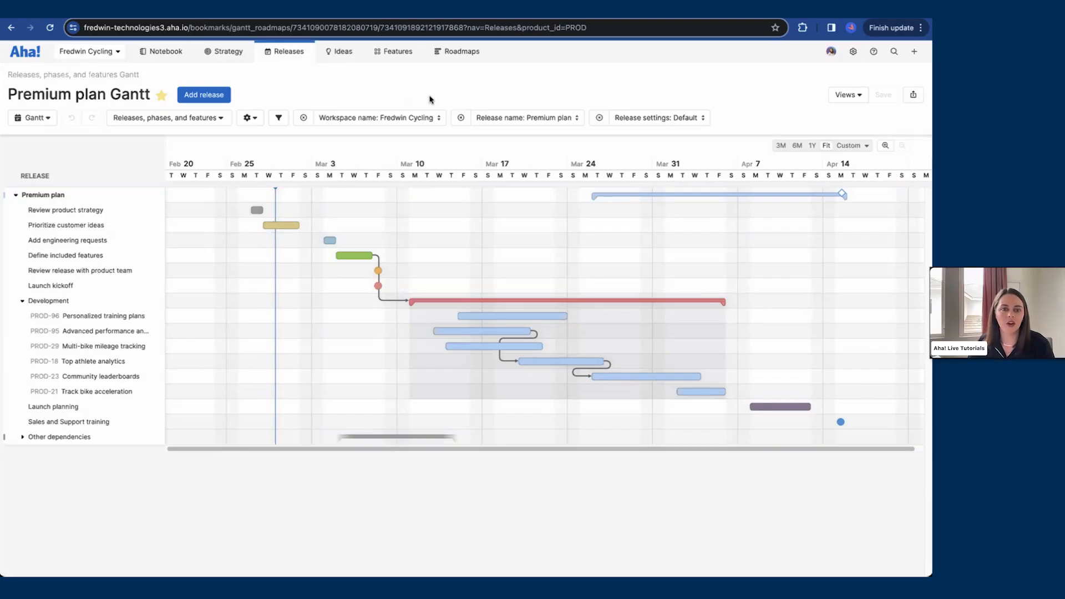
Step: Try adding Mobile app updates to the release name filter, then reset the view to its default
left_click(513, 116)
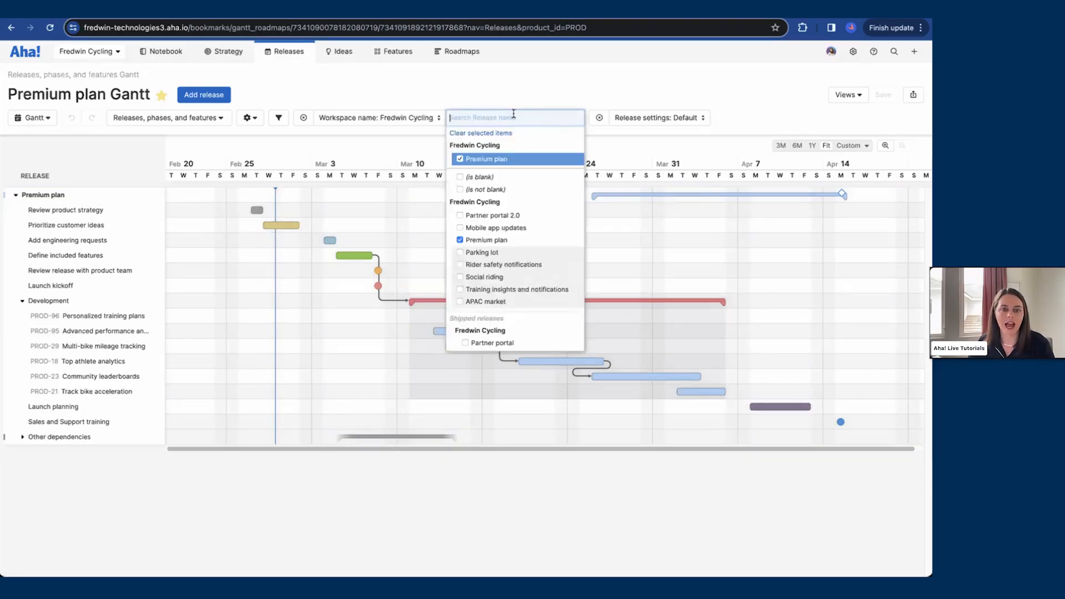
left_click(493, 226)
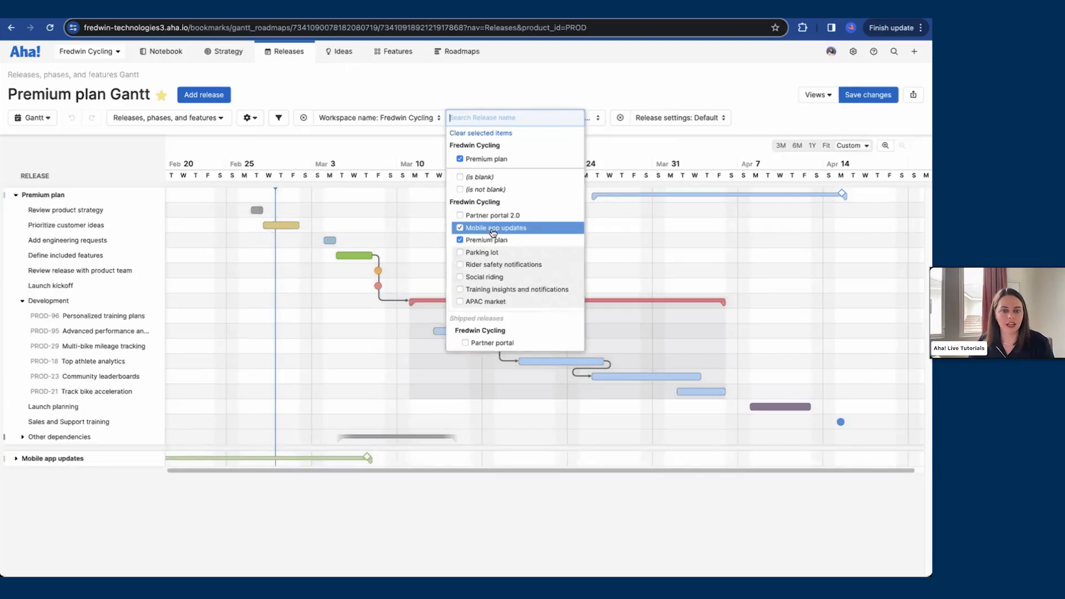
left_click(492, 228)
left_click(526, 93)
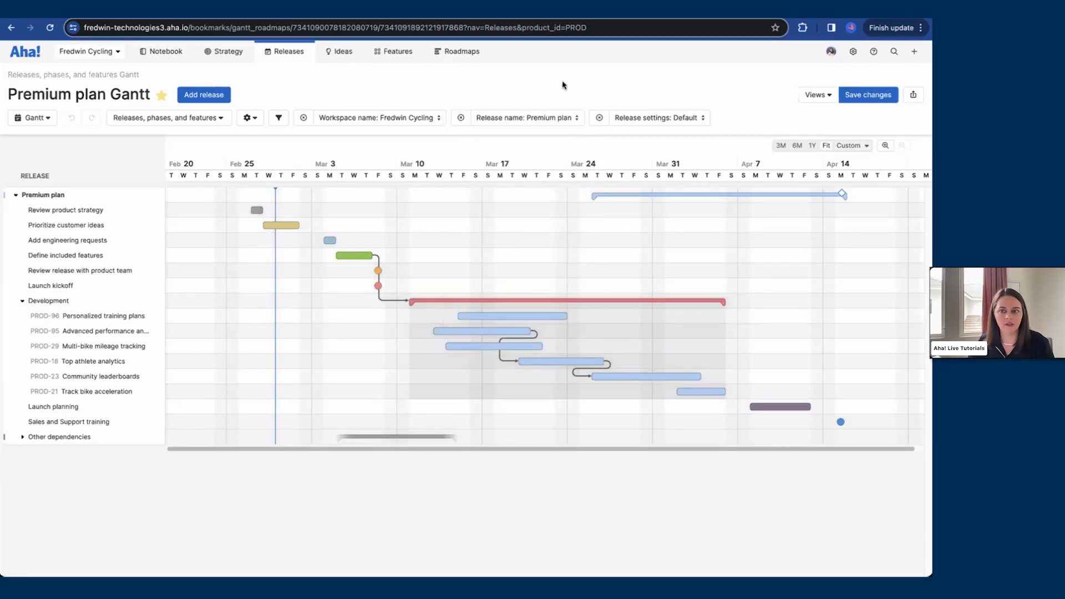
left_click(815, 96)
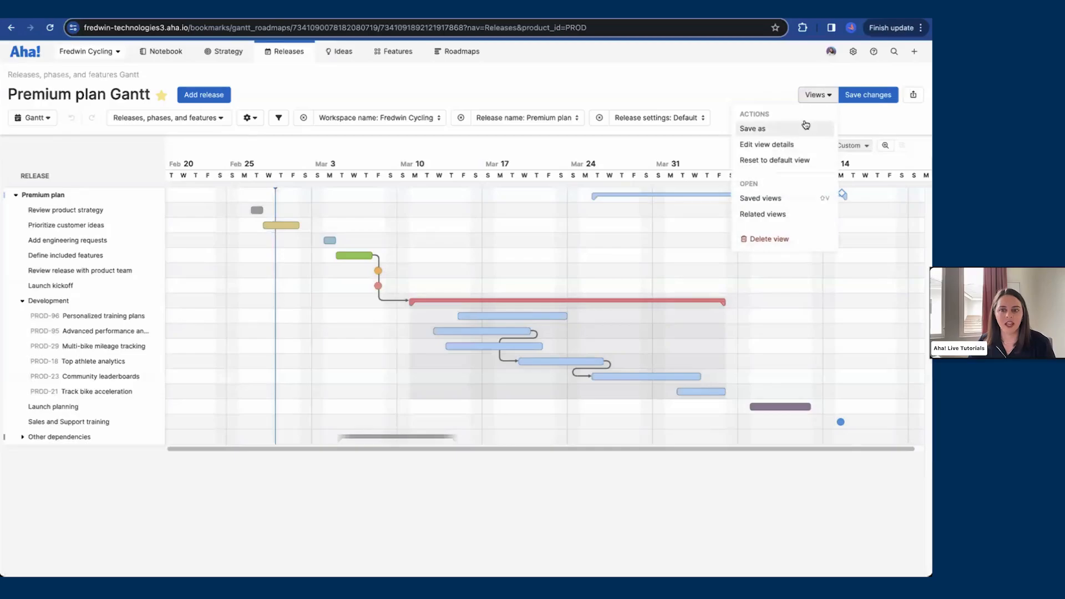
left_click(791, 161)
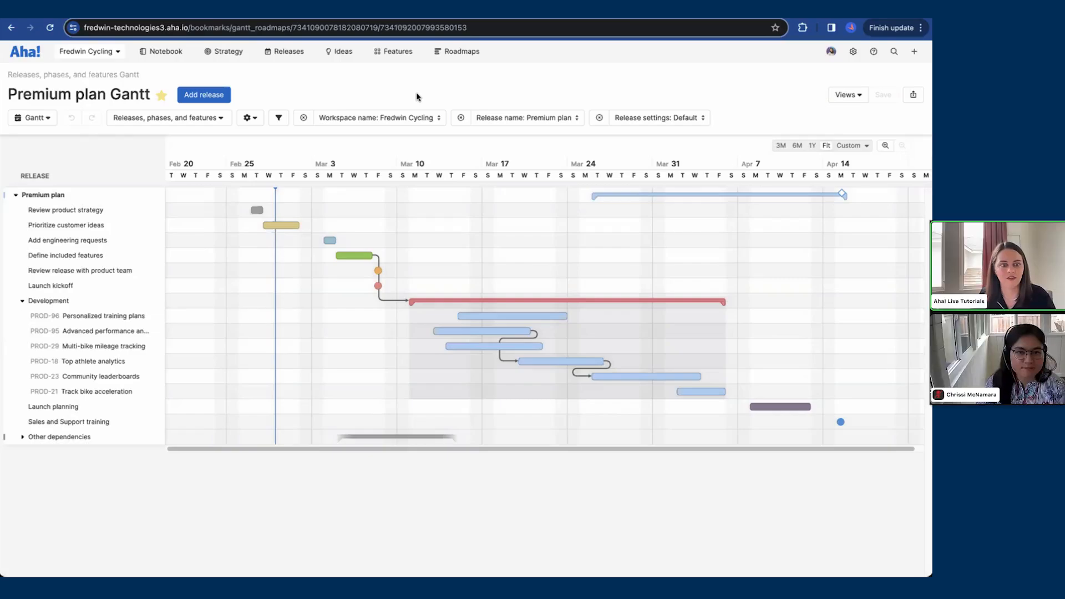
Step: Switch to the presentation tab and advance to the Manage slide
left_click(123, 10)
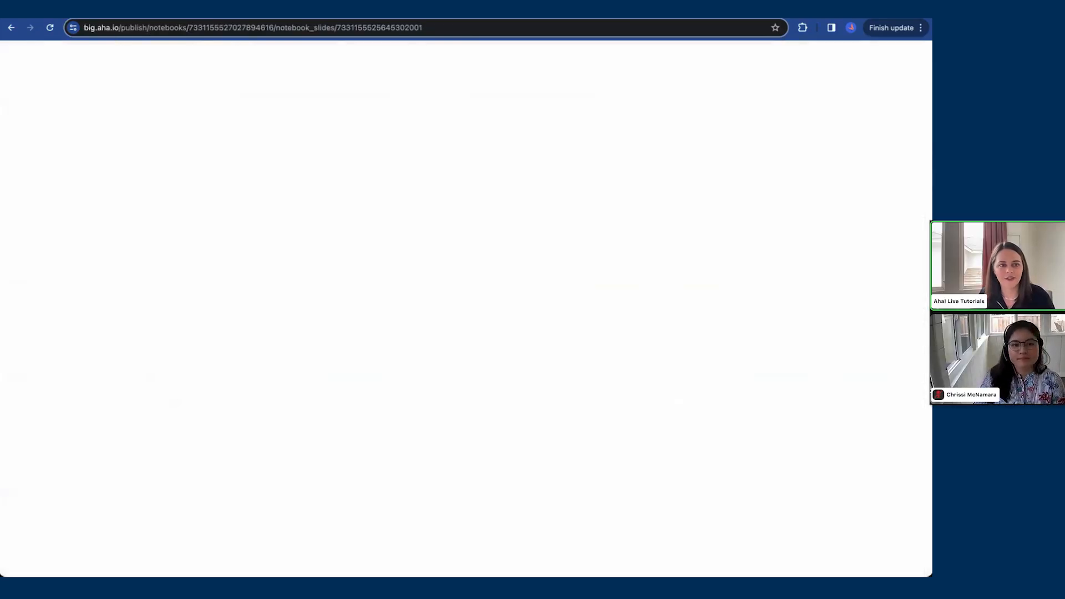
key("Right")
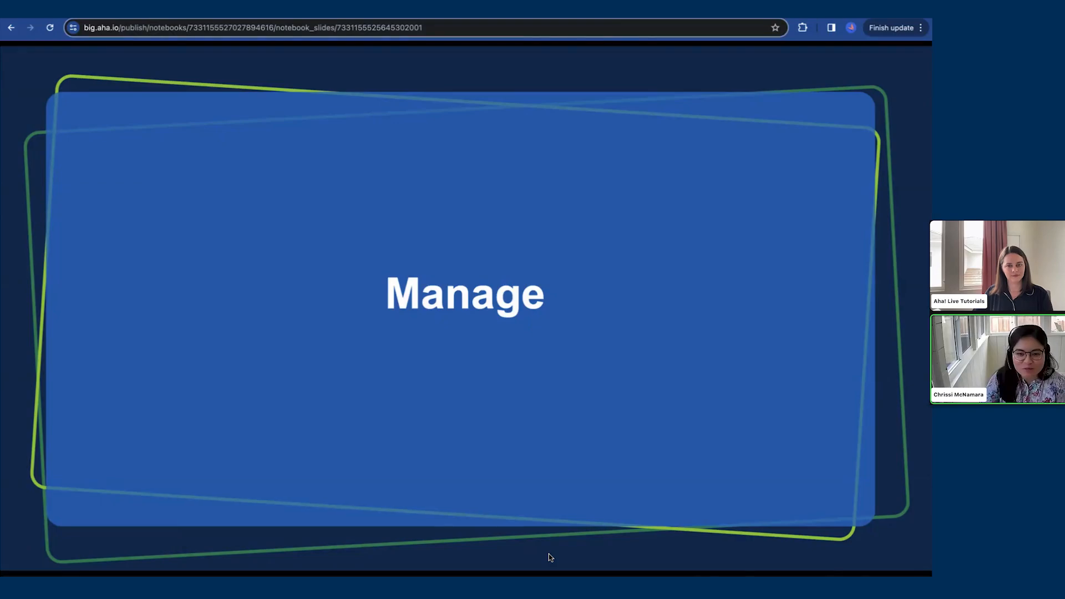
key("Right")
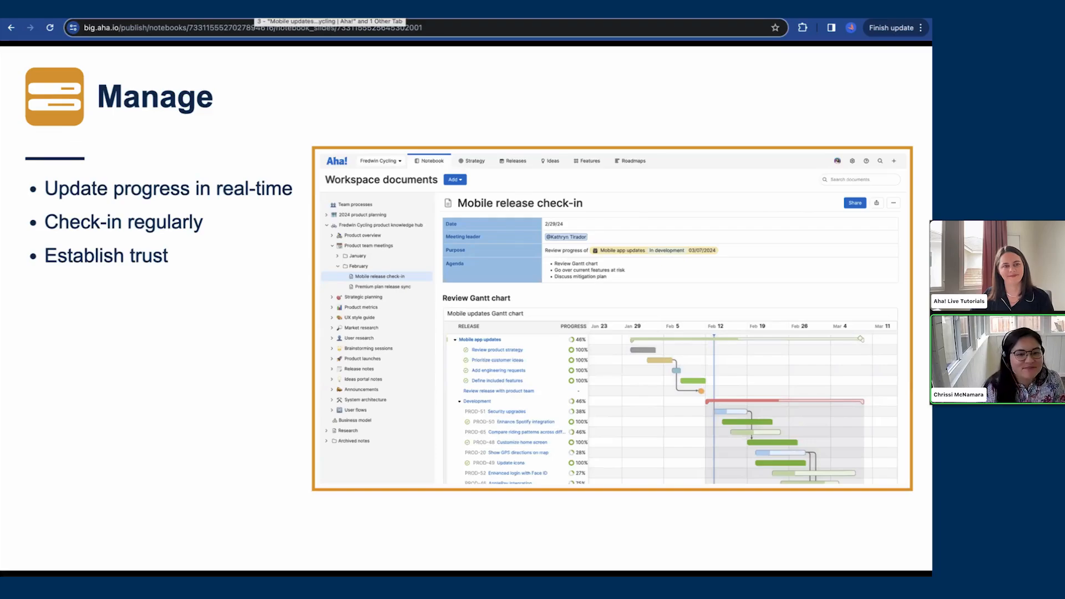
Step: Switch to the Mobile updates Gantt chart and turn on the progress display in the view customization options
key("ctrl+Tab")
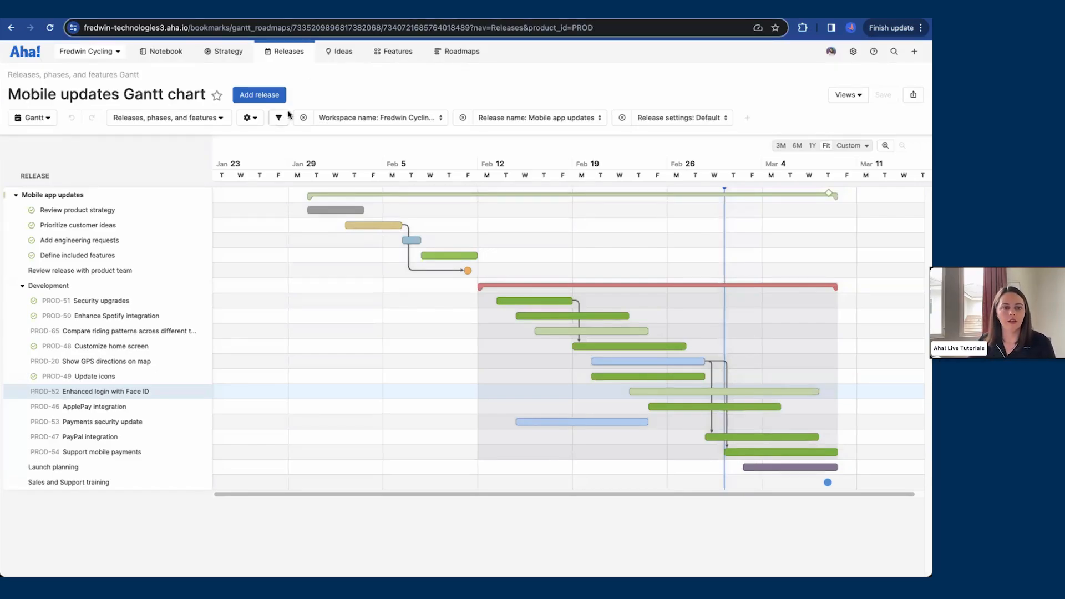
left_click(257, 119)
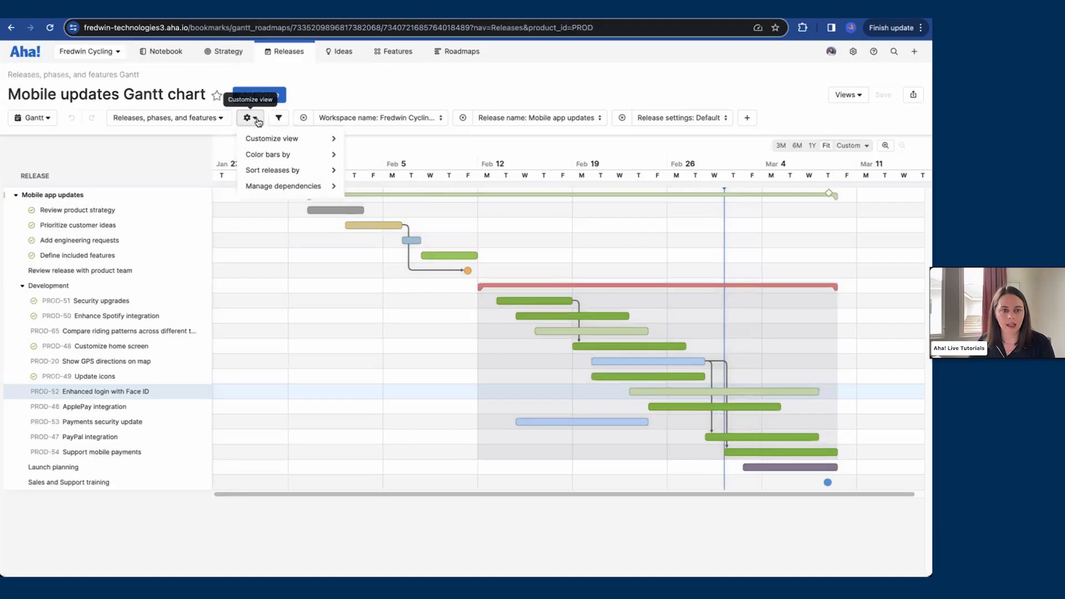
mouse_move(264, 138)
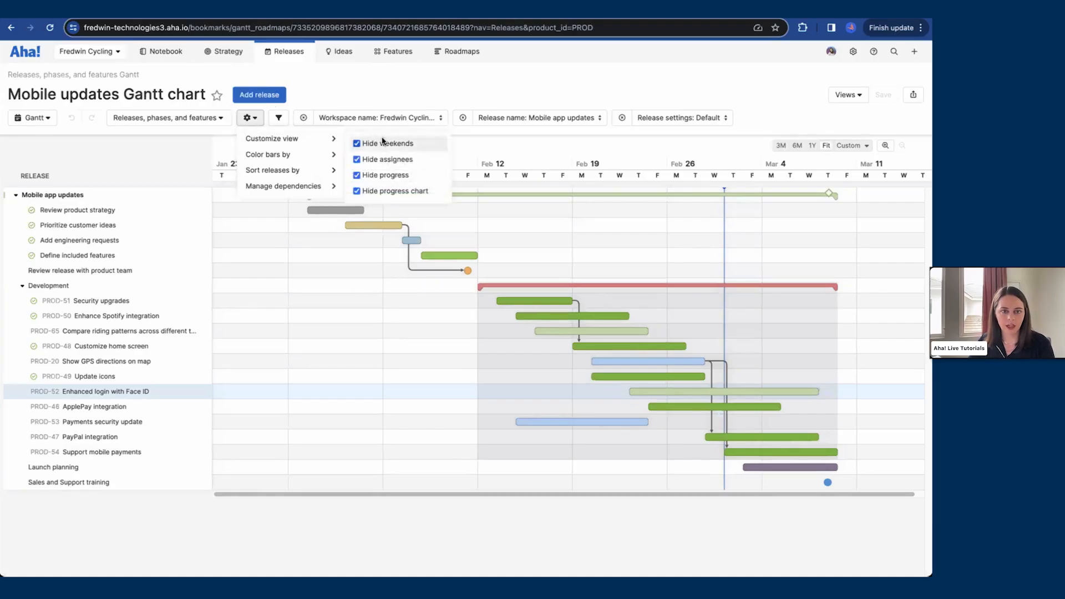
left_click(395, 176)
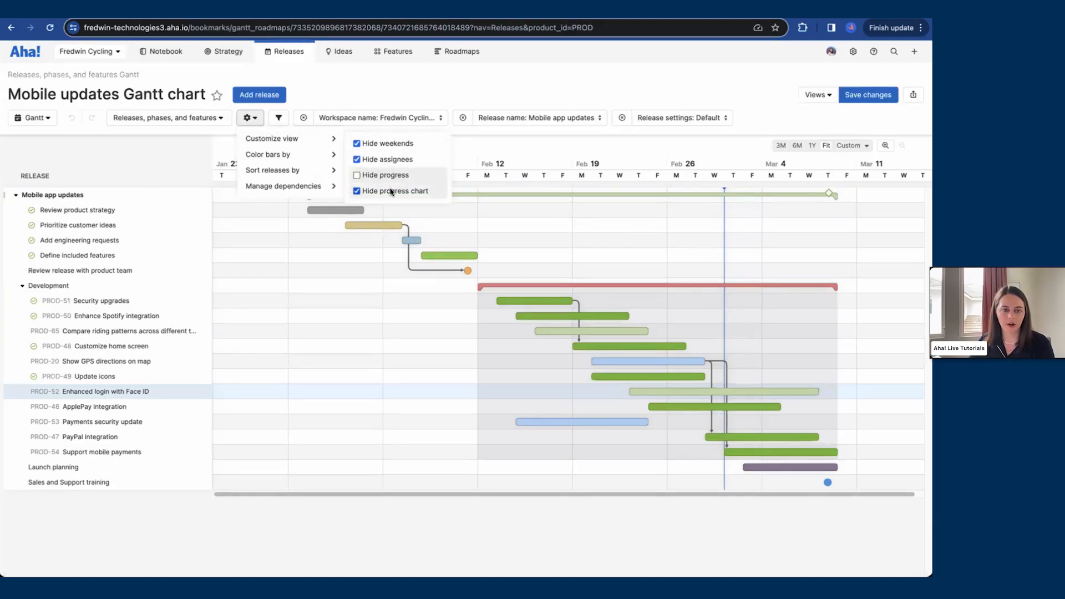
left_click(390, 192)
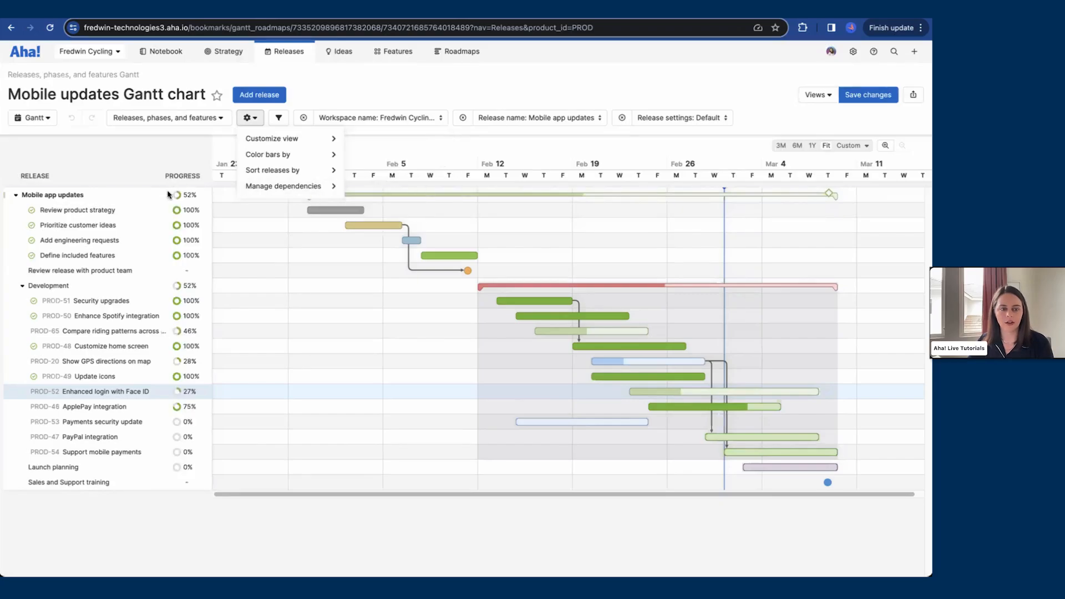
left_click(335, 94)
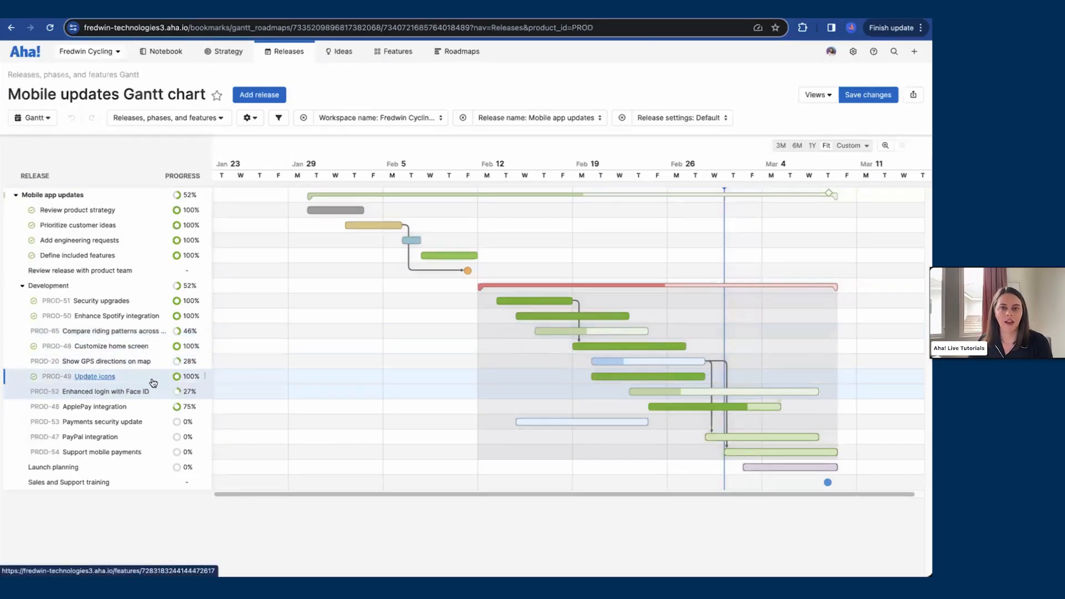
Step: Open the Enhanced login with Face ID feature and review its progress calculation method
left_click(103, 394)
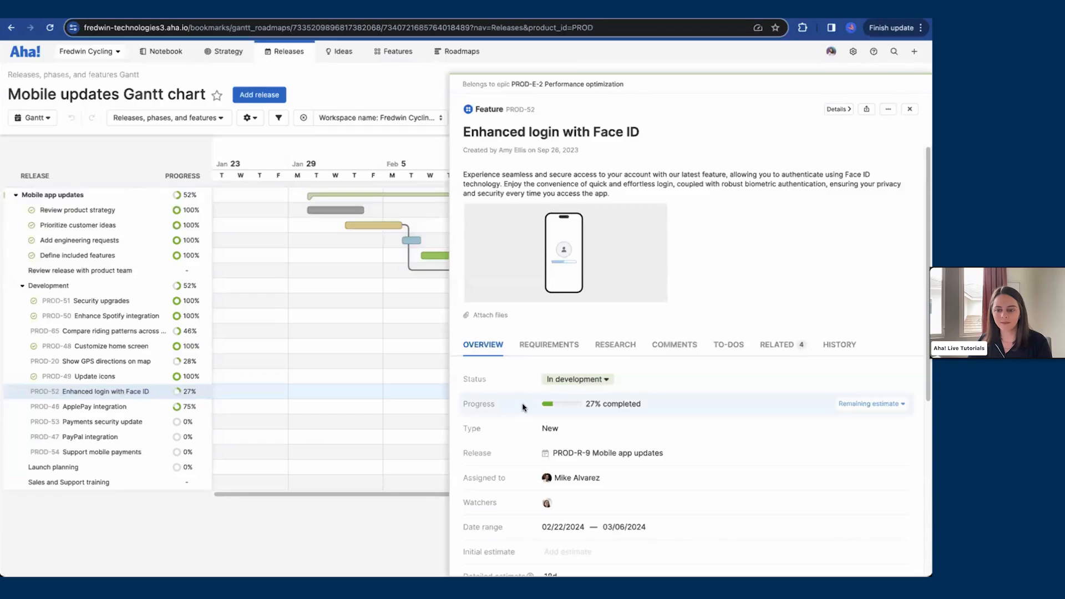
scroll(660, 411, "down", 1)
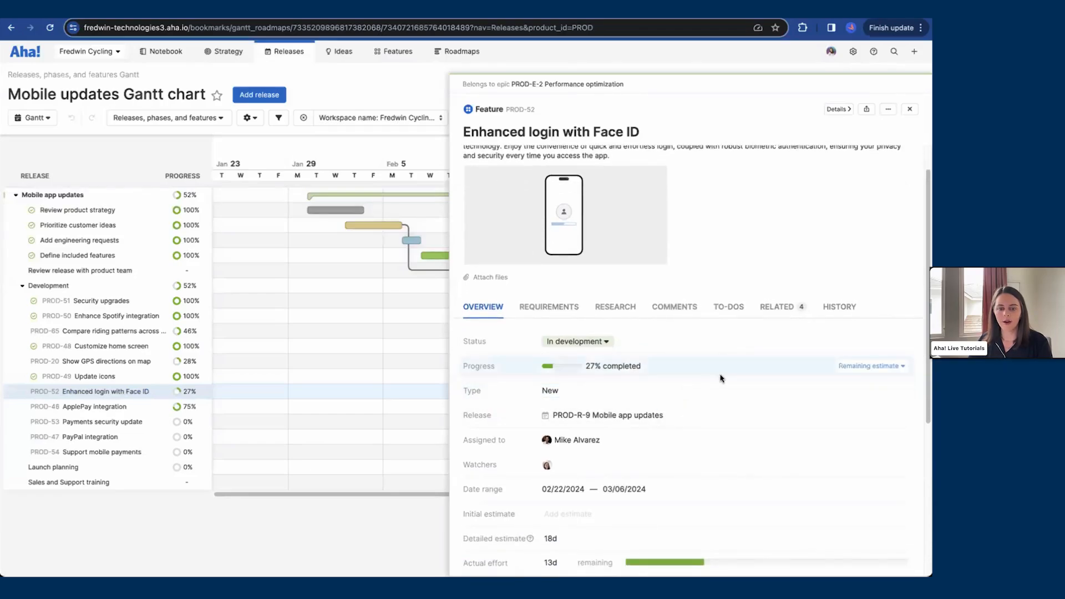
left_click(875, 373)
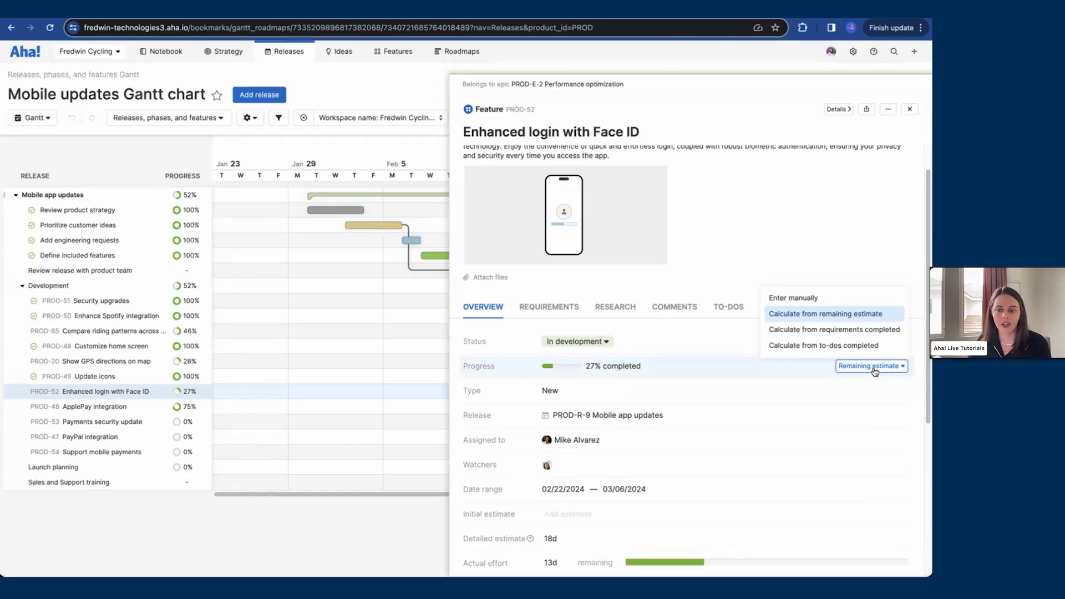
left_click(775, 372)
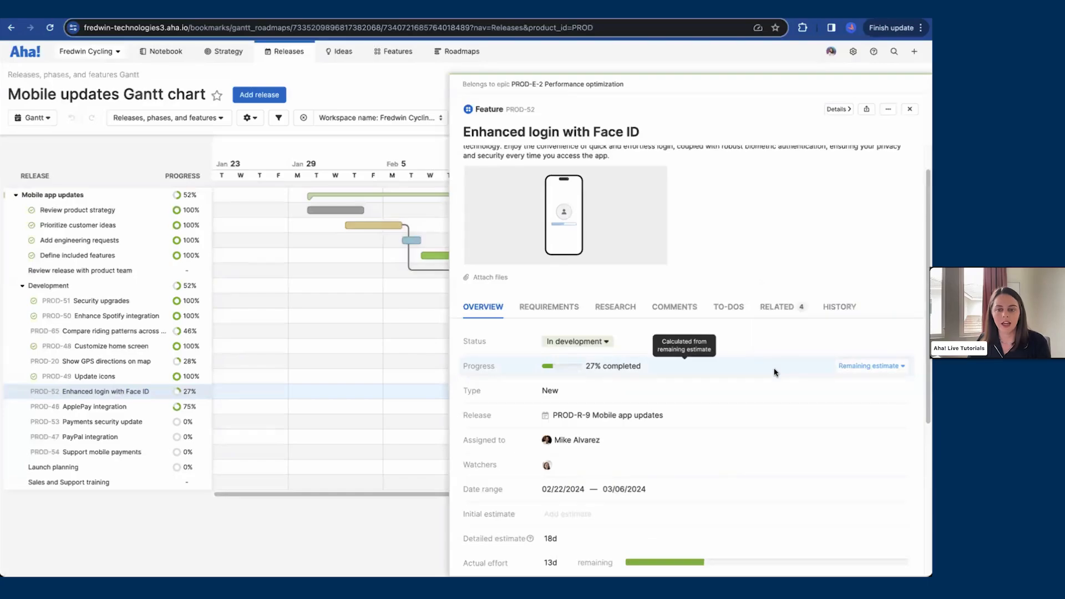
scroll(776, 374, "down", 1)
scroll(775, 373, "up", 1)
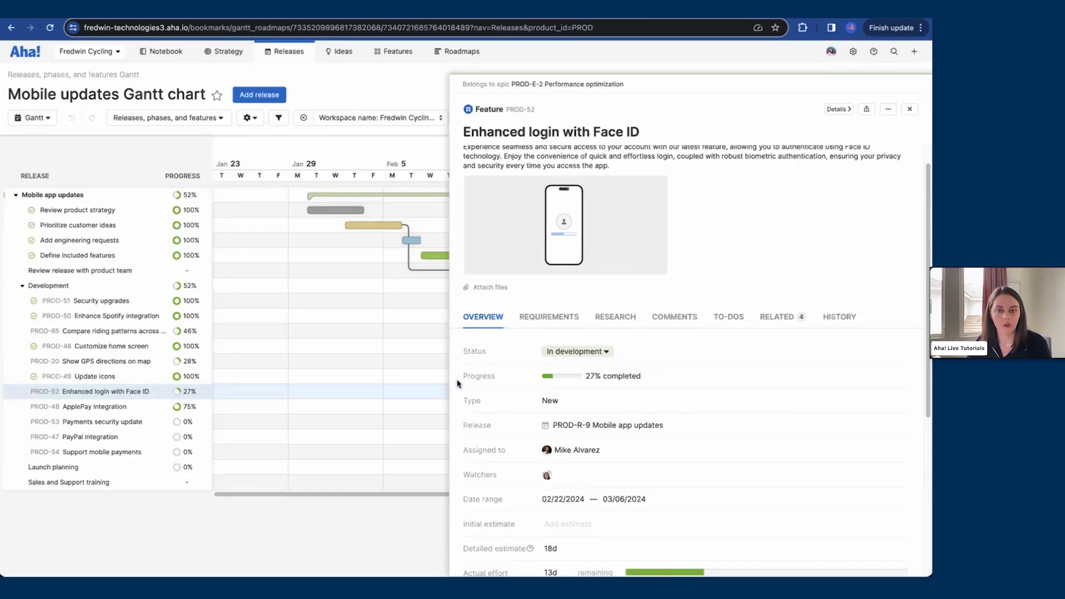
left_click(126, 530)
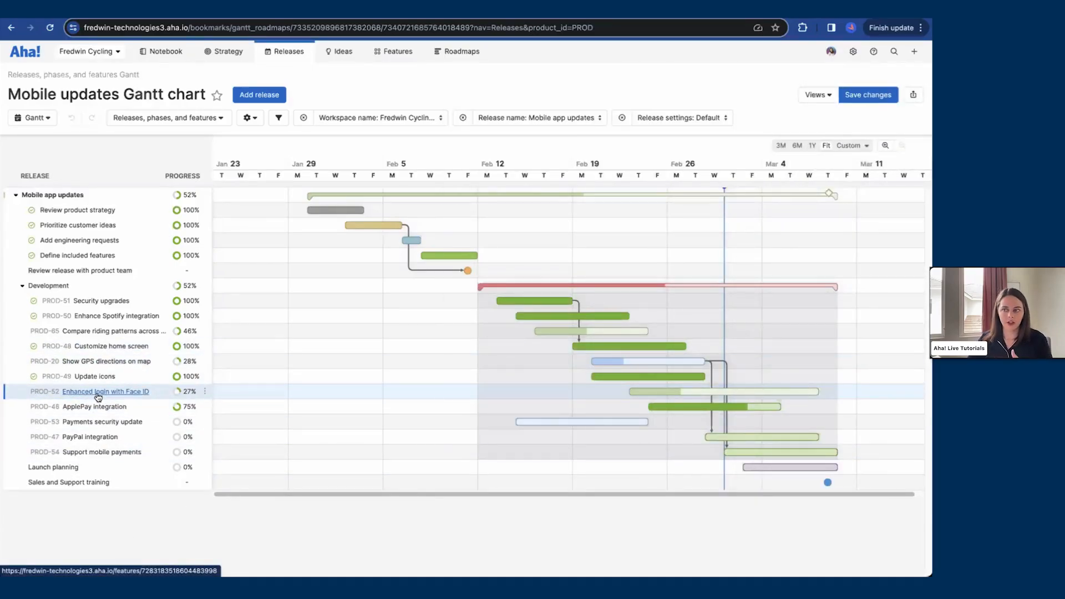
Step: Open the Development phase and the Mobile app updates release to review their progress calculation options
left_click(56, 288)
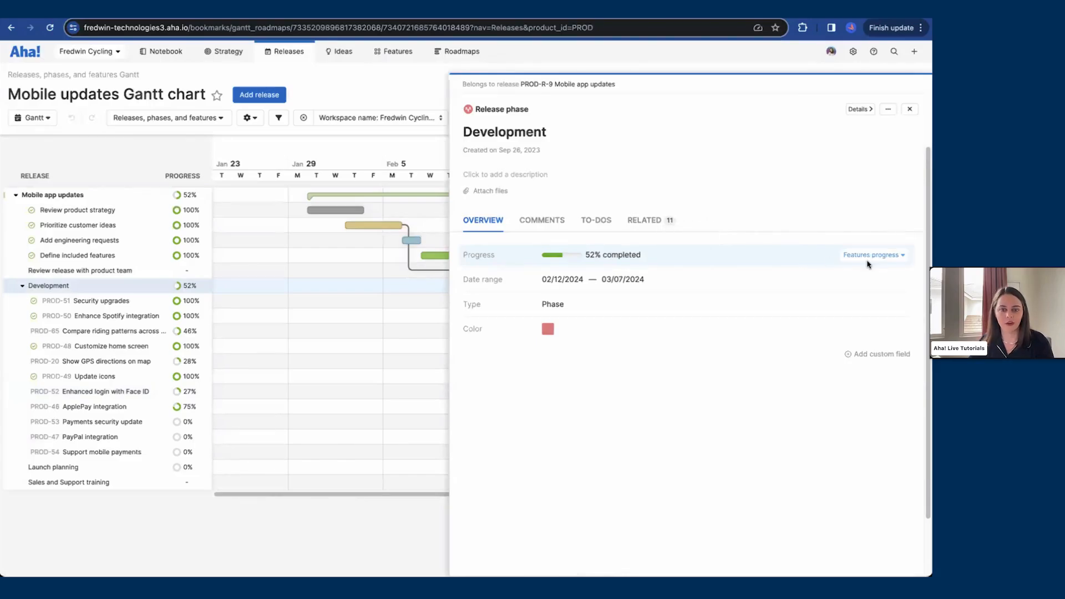
left_click(912, 110)
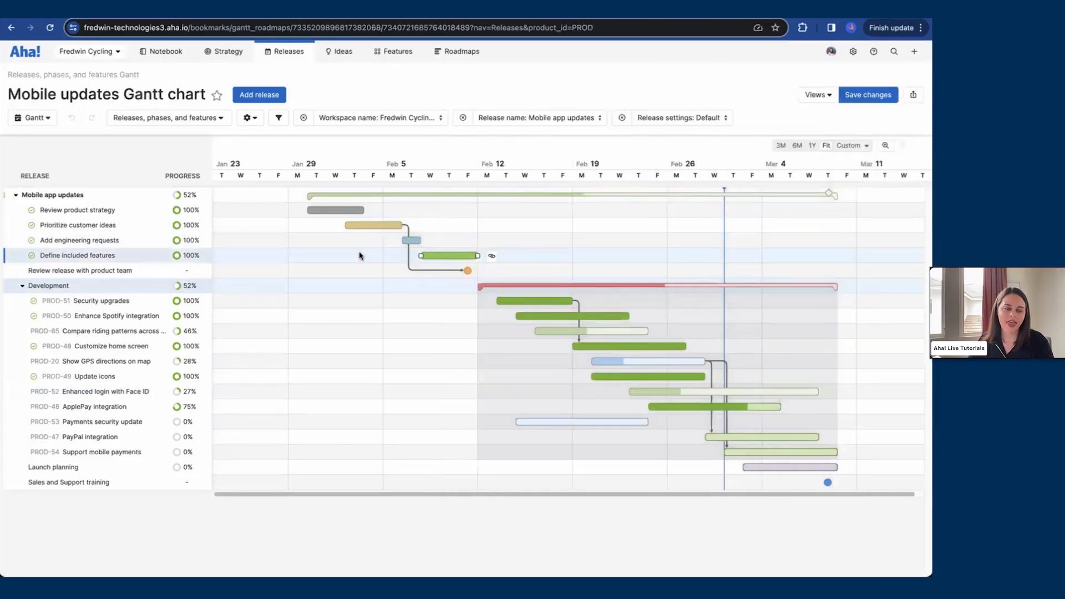
left_click(51, 195)
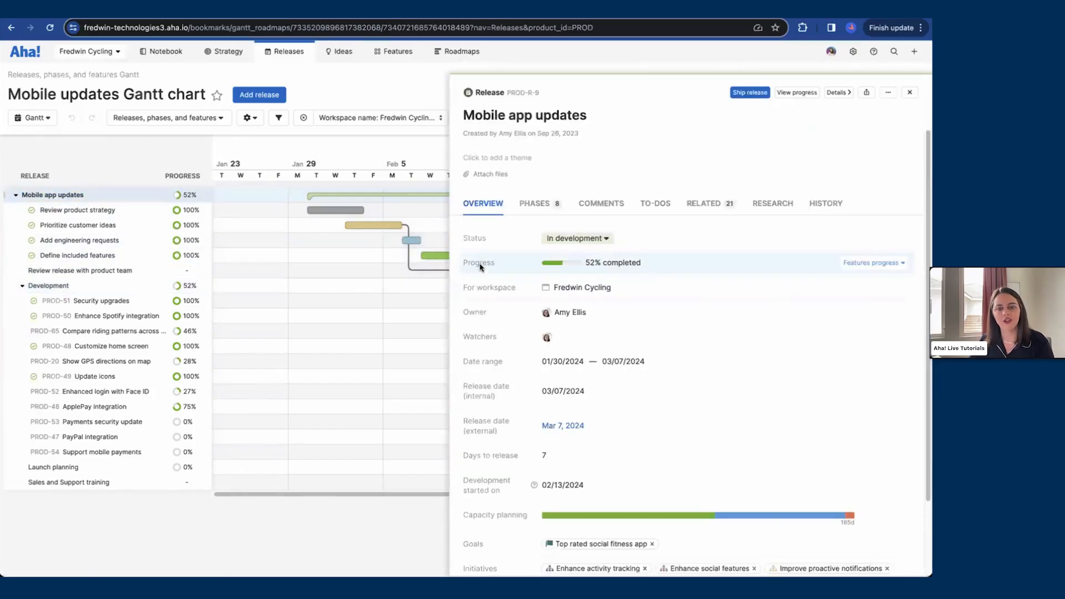
left_click(870, 265)
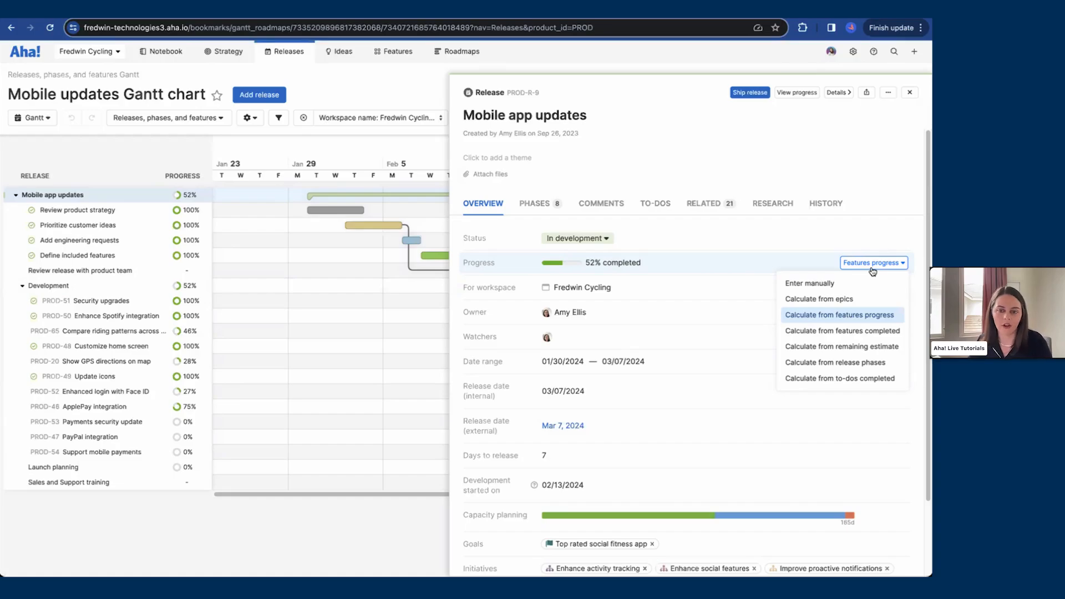
left_click(459, 267)
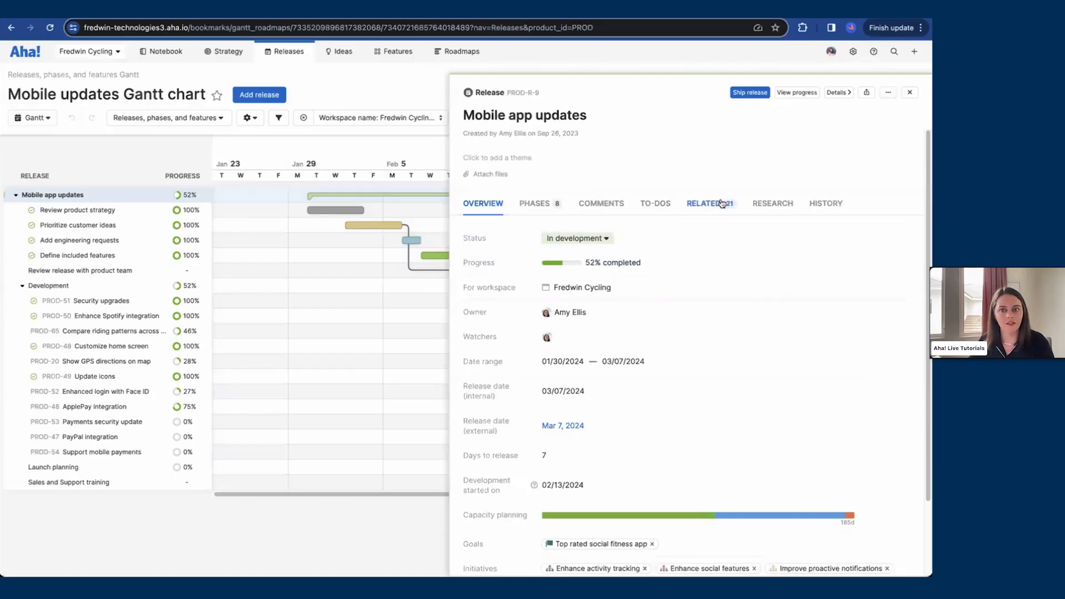
left_click(910, 93)
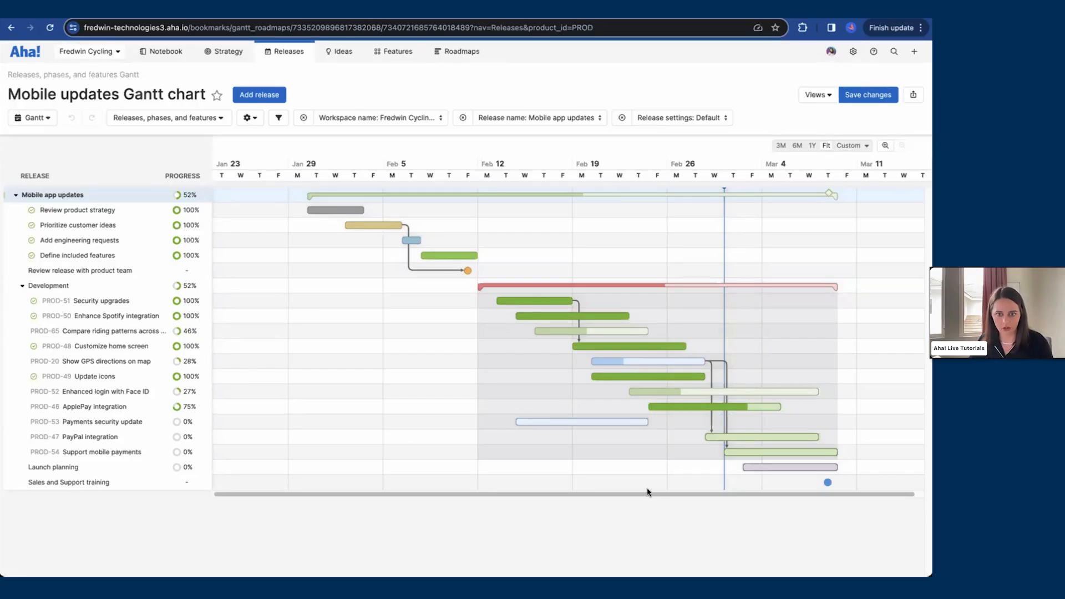
Step: Open the Payments security update feature from the Gantt chart and review its details and delivery risks
mouse_move(583, 426)
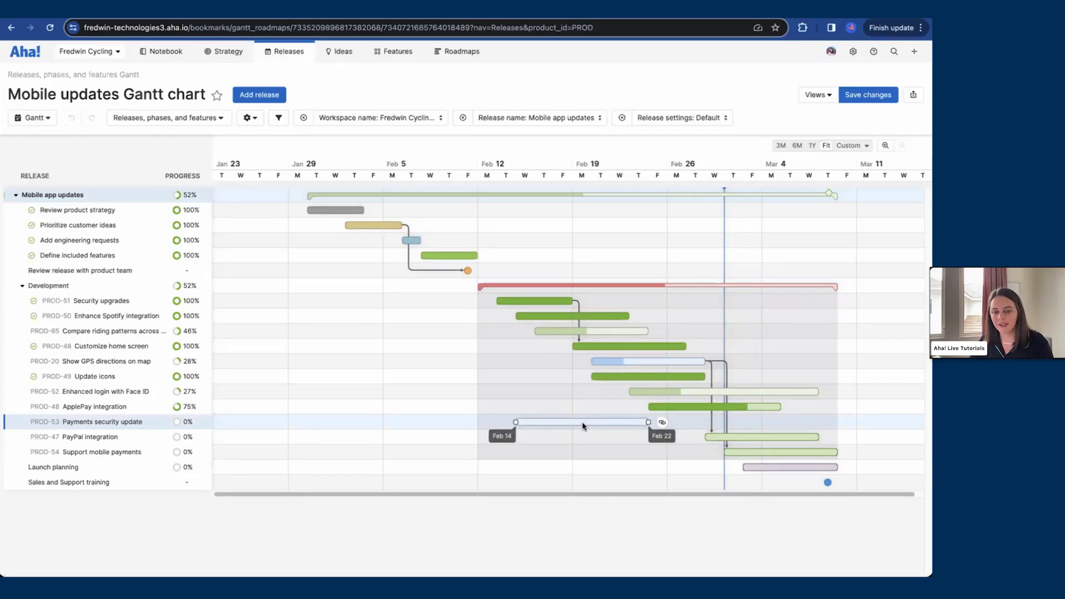
left_click(584, 426)
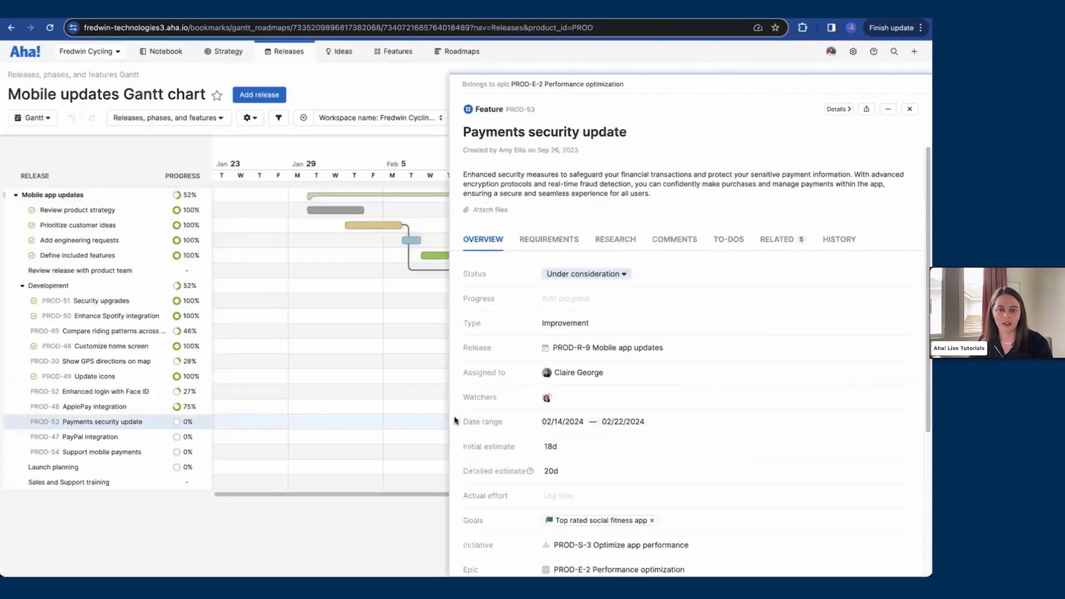
scroll(456, 421, "down", 5)
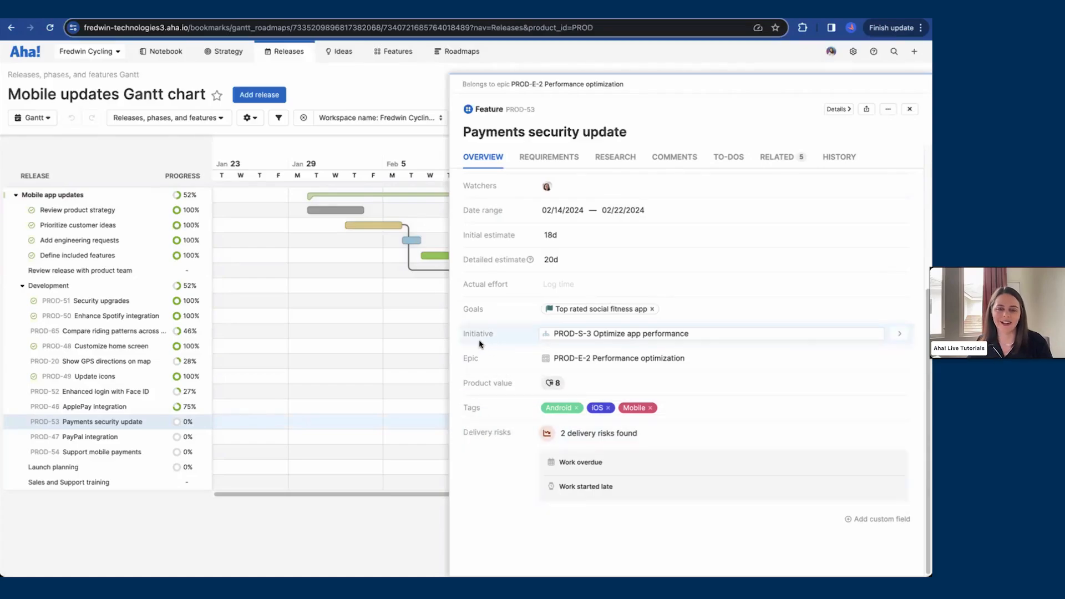
scroll(455, 340, "up", 3)
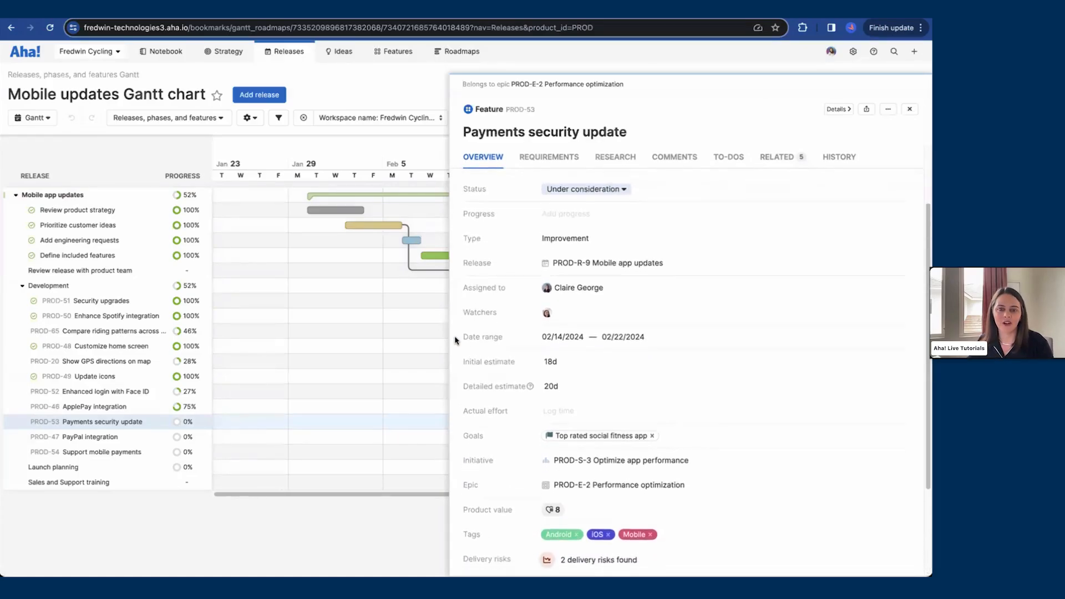
scroll(455, 338, "down", 1)
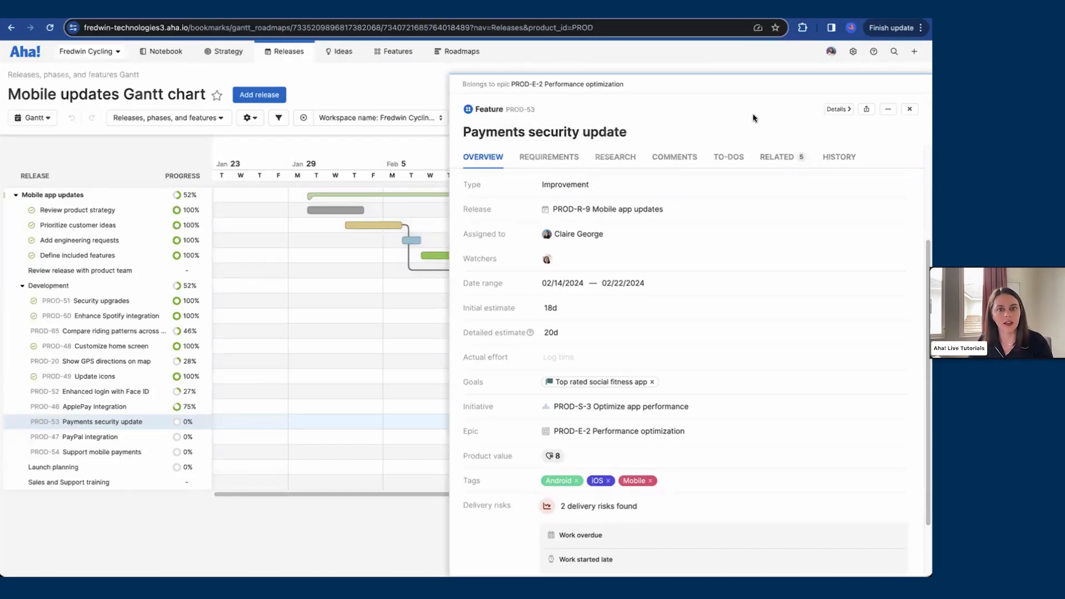
left_click(910, 110)
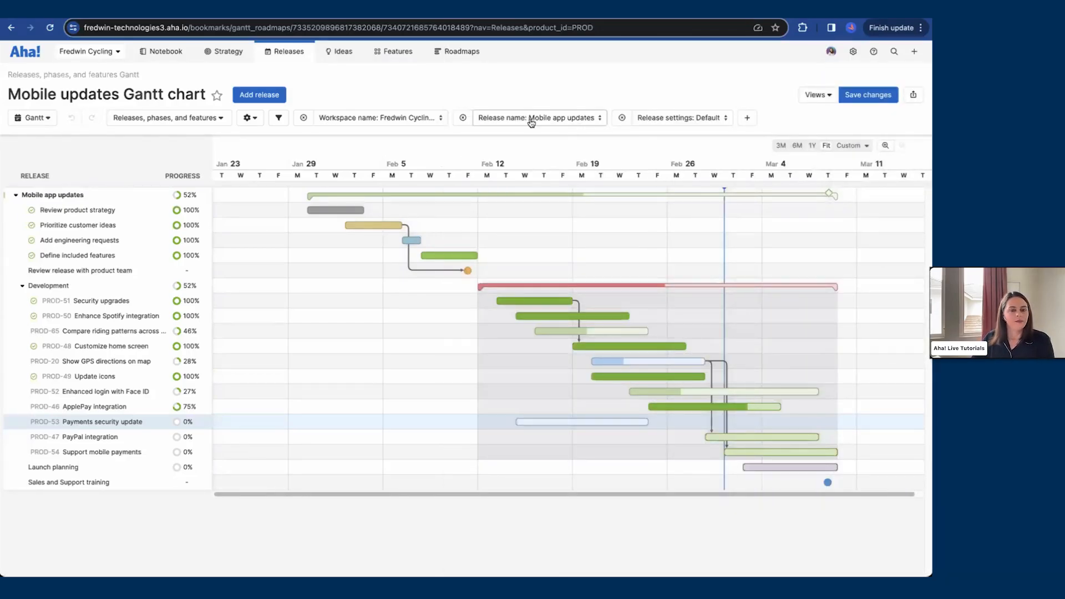
Step: Open the release retrospective report for the Mobile app updates release and review its burndown and record lists
mouse_move(293, 56)
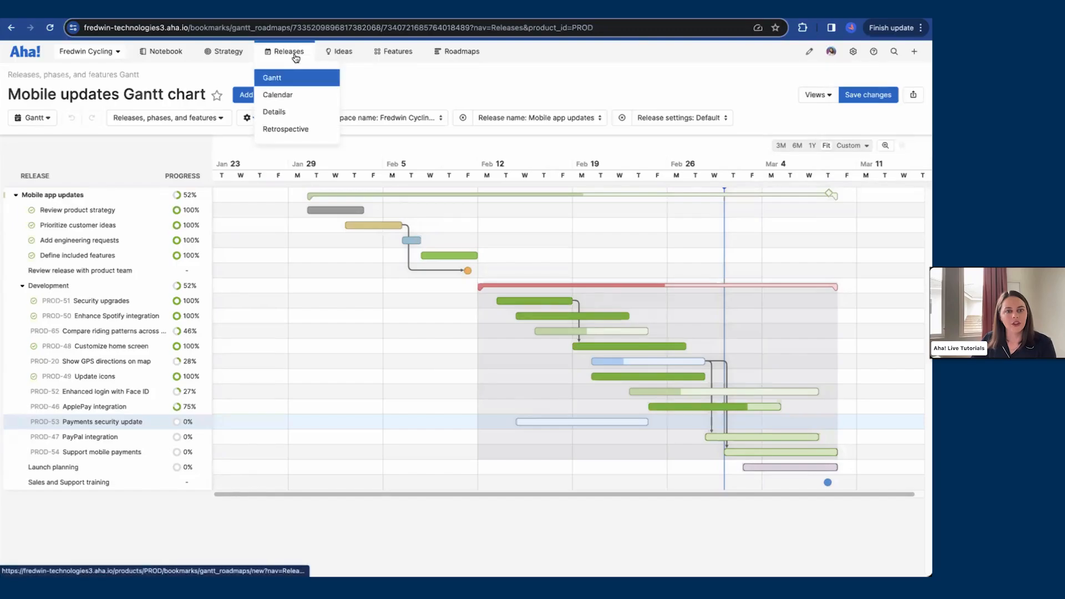
left_click(290, 131)
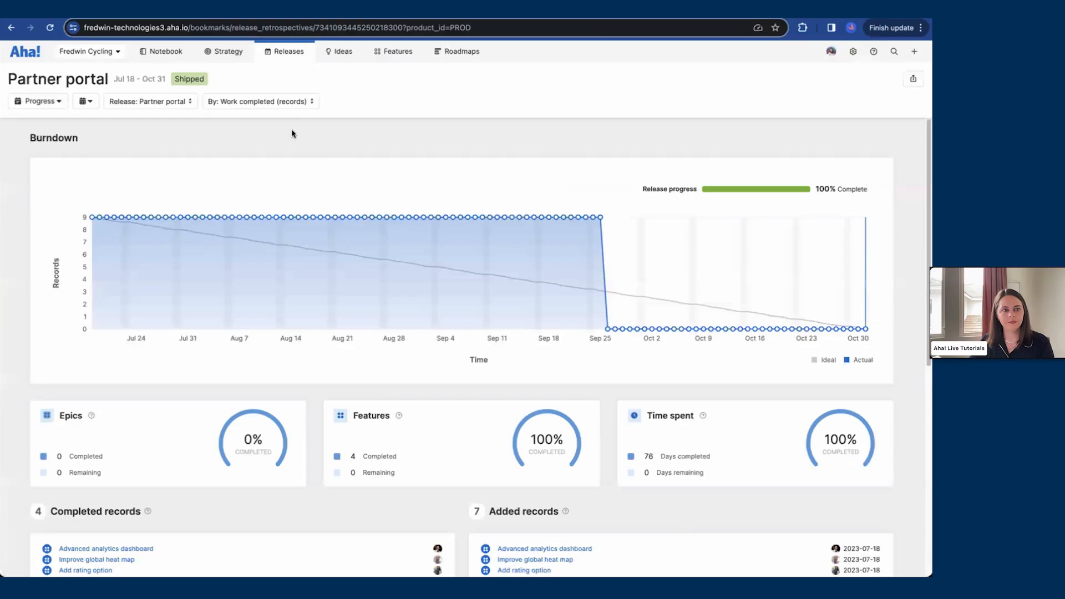
left_click(184, 104)
left_click(179, 146)
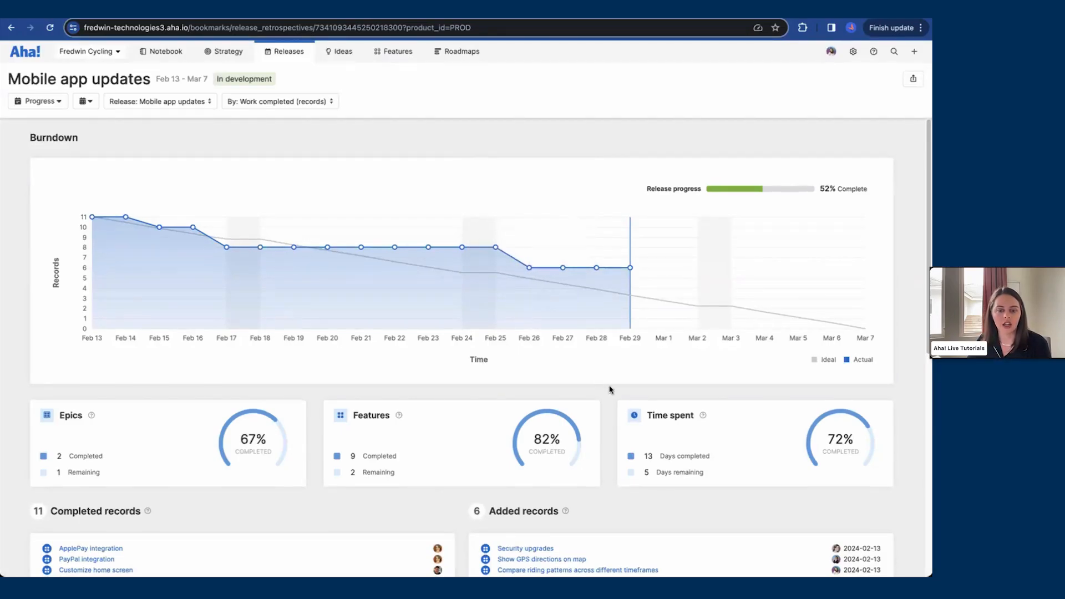
scroll(610, 389, "down", 3)
scroll(446, 389, "down", 3)
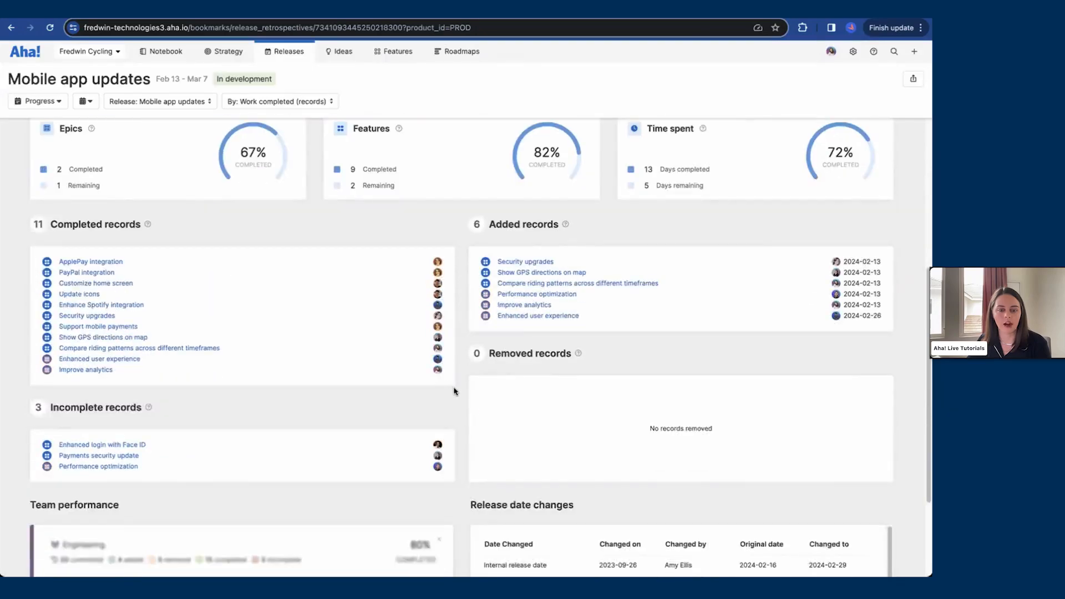
scroll(456, 393, "down", 1)
scroll(460, 391, "down", 1)
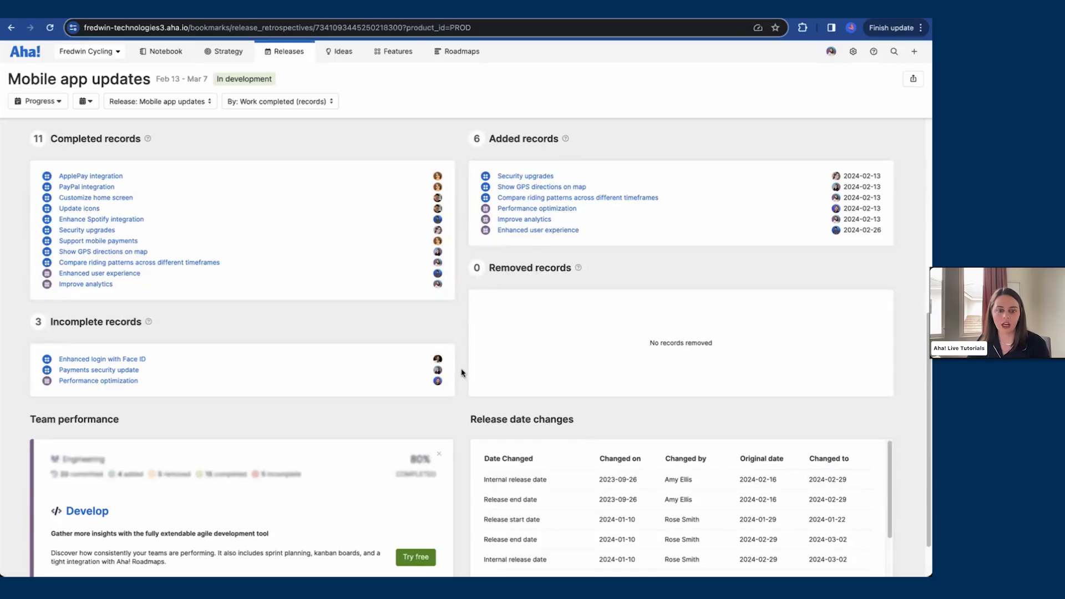
scroll(463, 372, "up", 8)
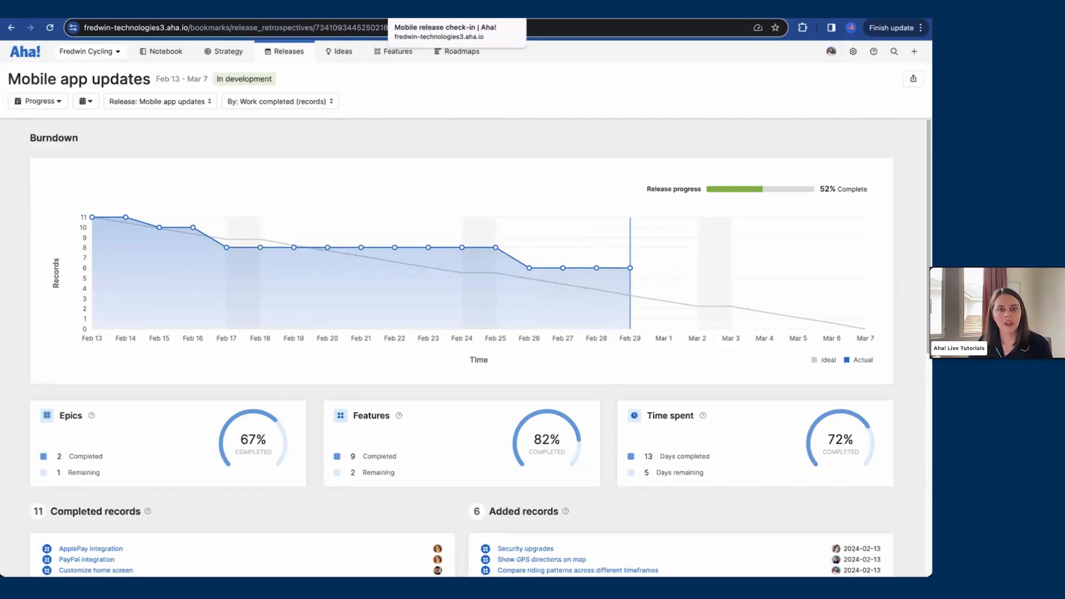
Step: Switch to the Mobile release check-in document and open the linked Mobile app updates release record
left_click(438, 12)
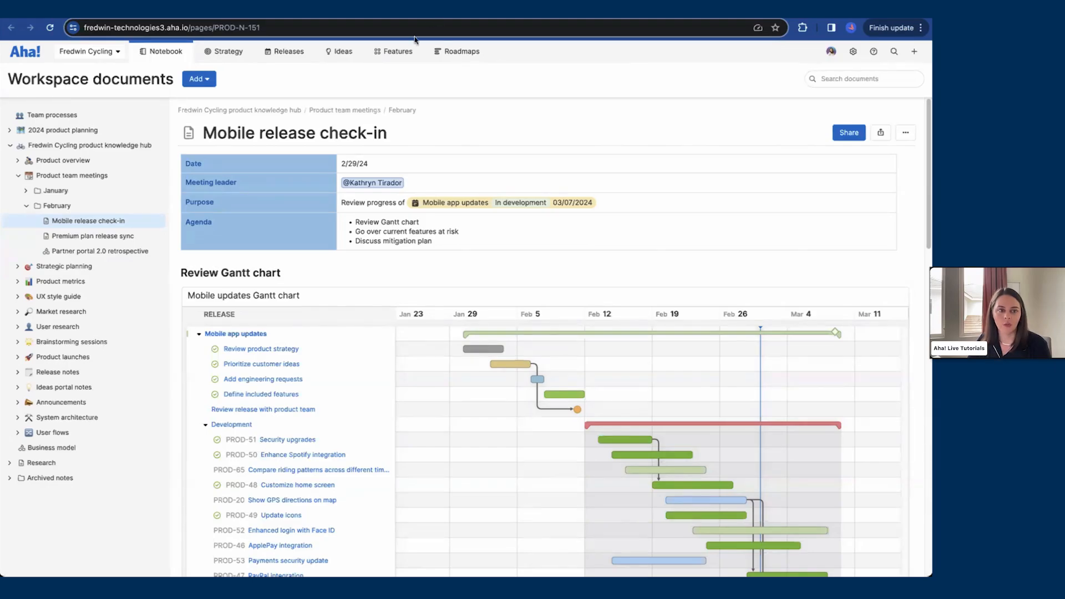
mouse_move(146, 50)
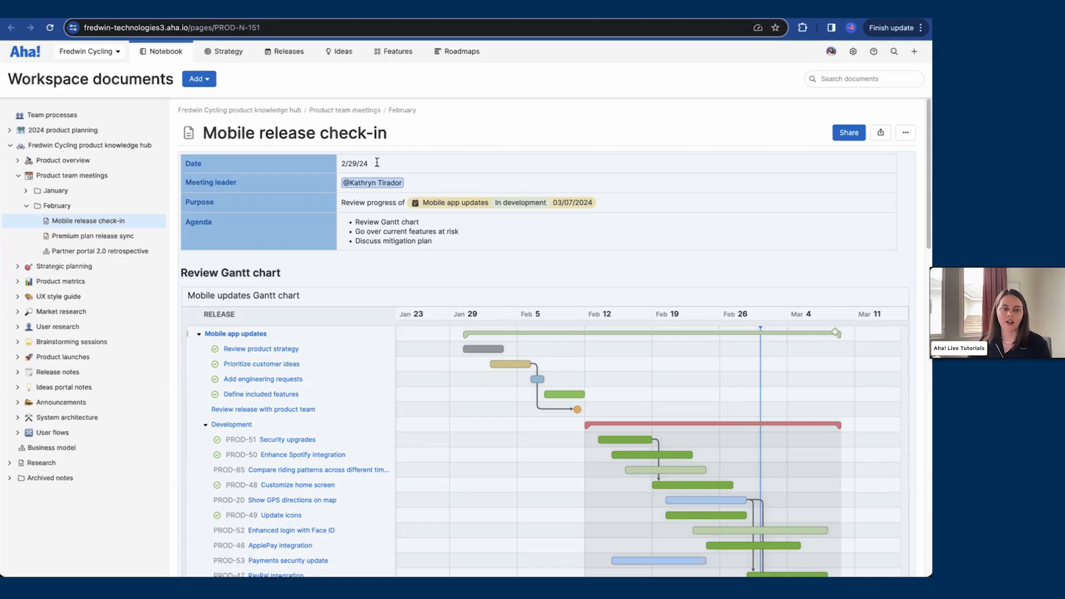
left_click(377, 162)
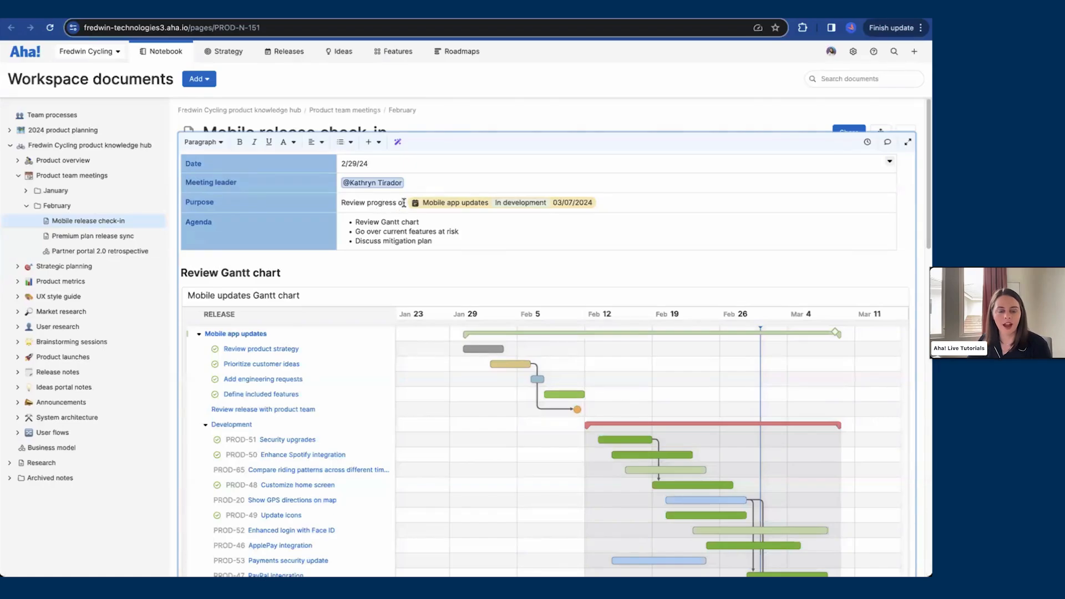
left_click(479, 207)
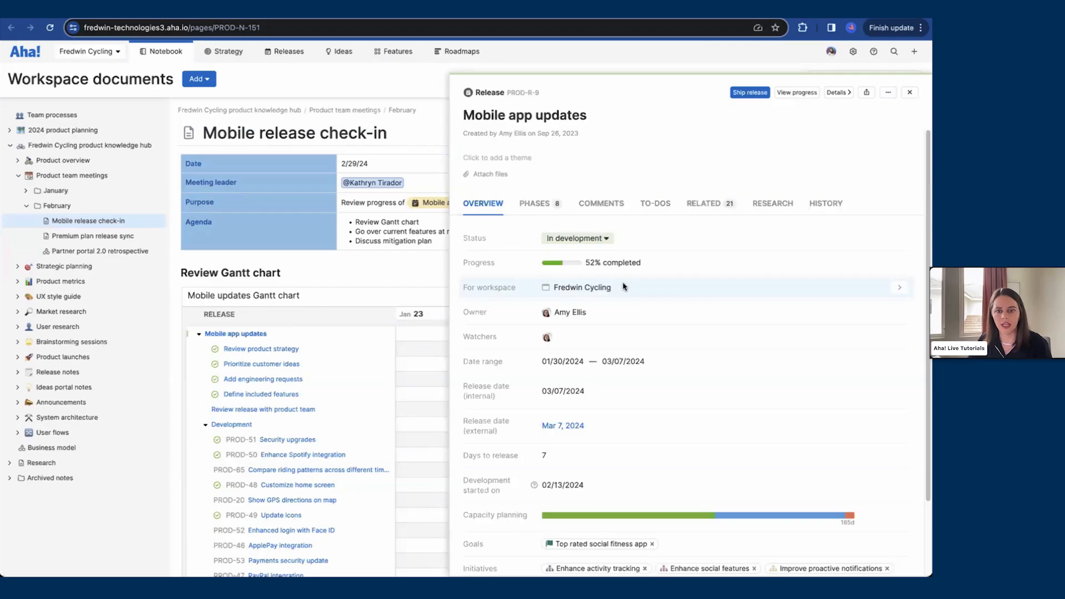
scroll(624, 287, "down", 2)
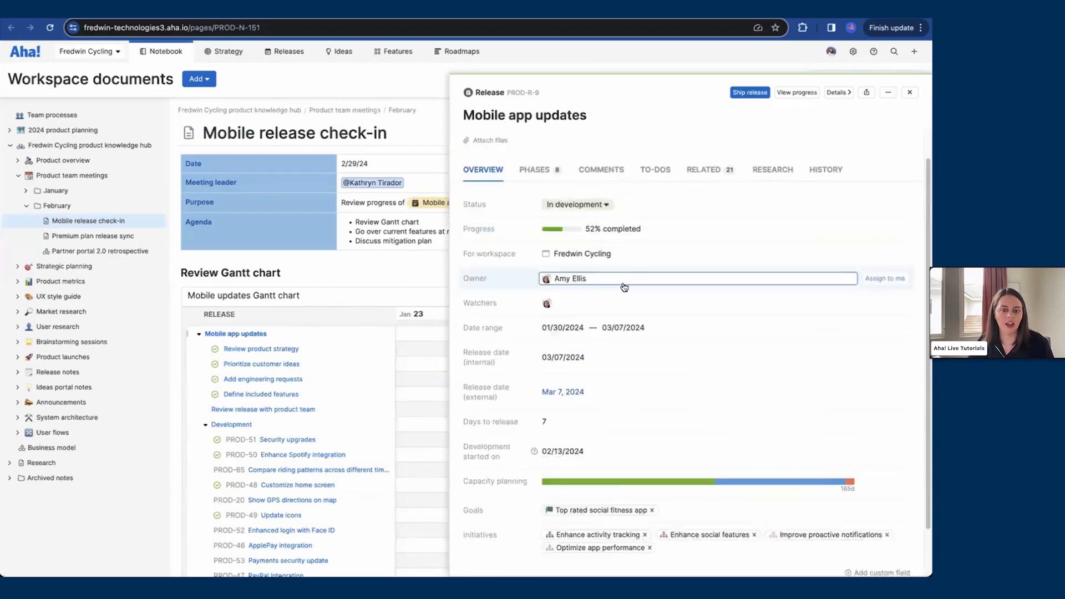
scroll(622, 283, "up", 2)
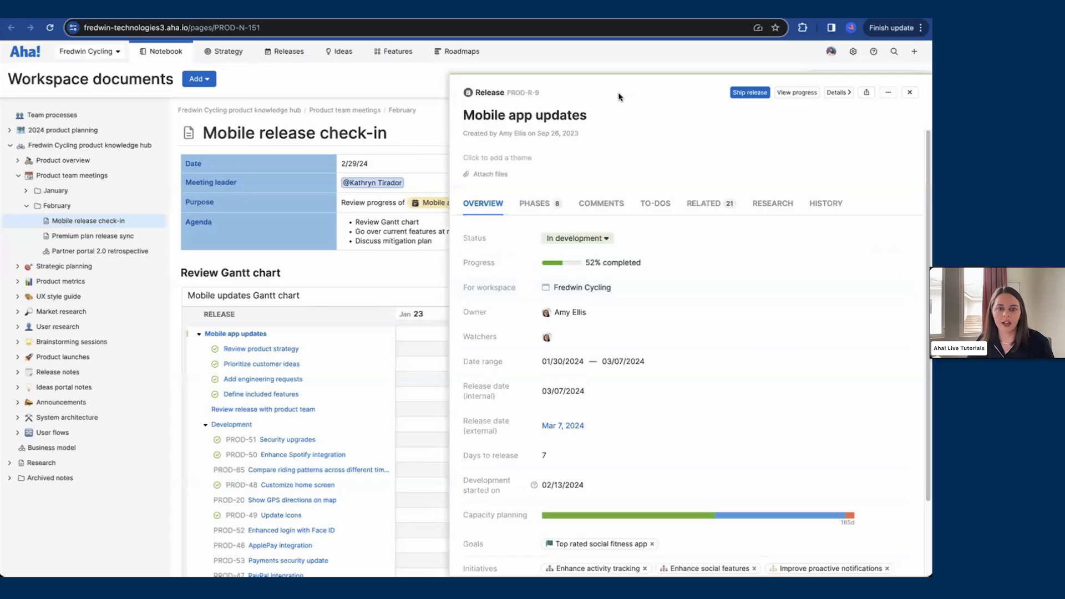
left_click(507, 94)
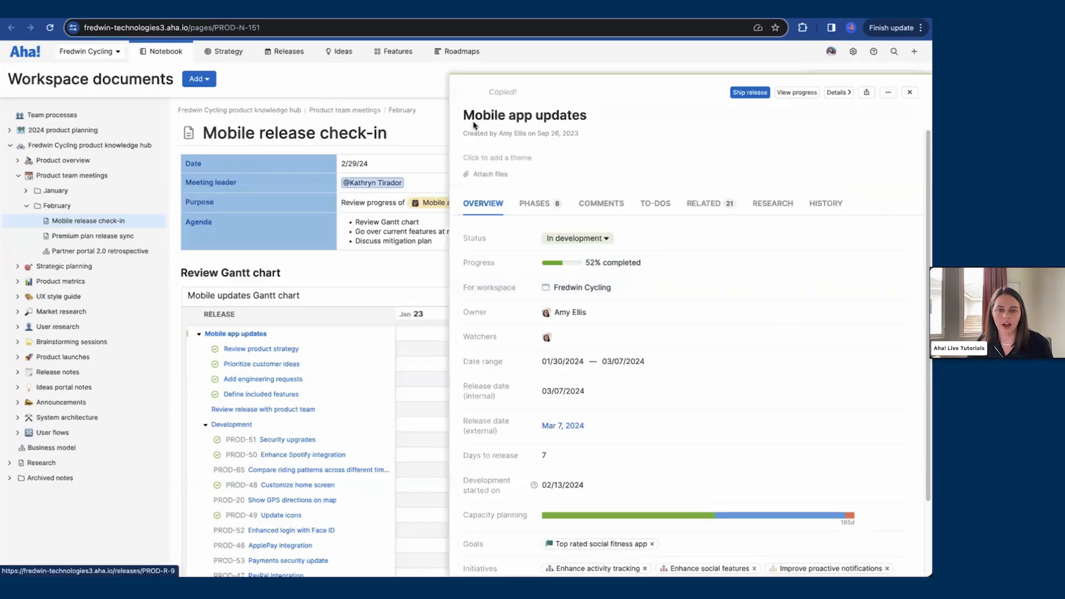
left_click(426, 182)
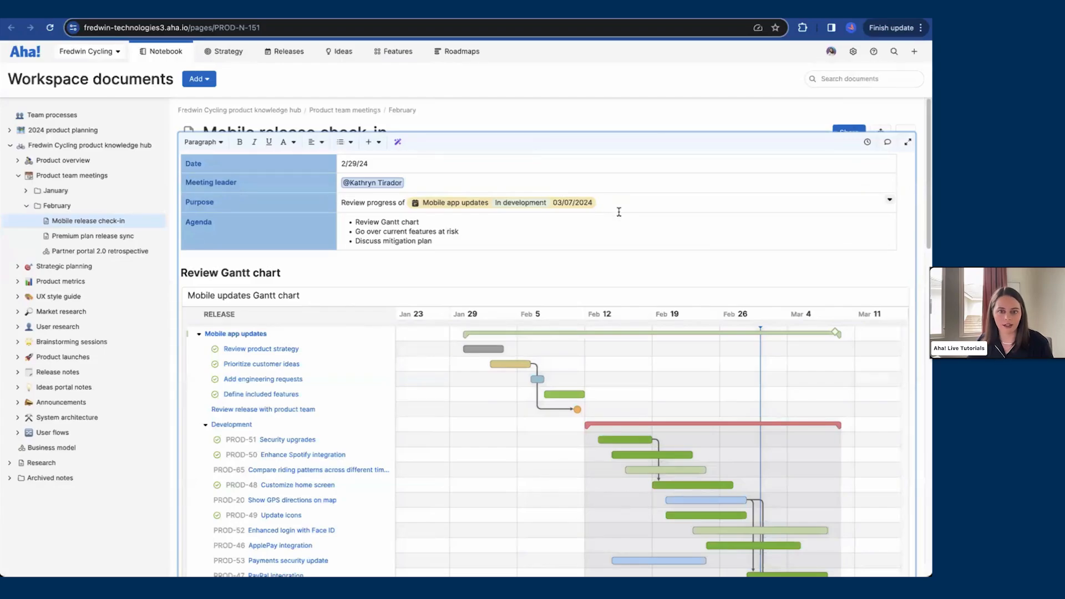
Step: Toggle the Status and Release date details of the Mobile app updates mention off and back on
left_click(577, 209)
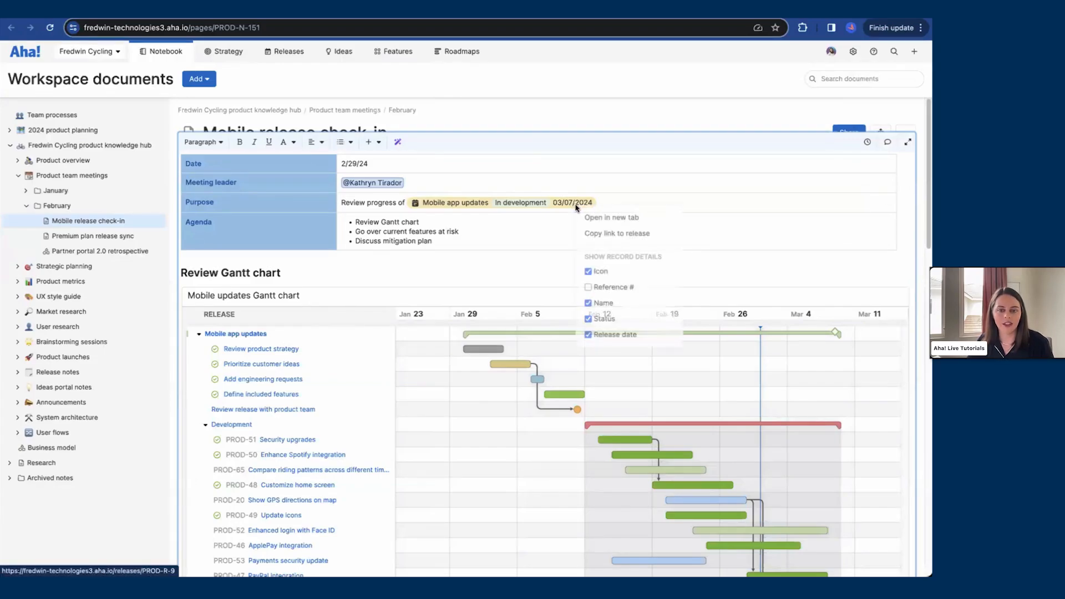
left_click(597, 318)
left_click(597, 334)
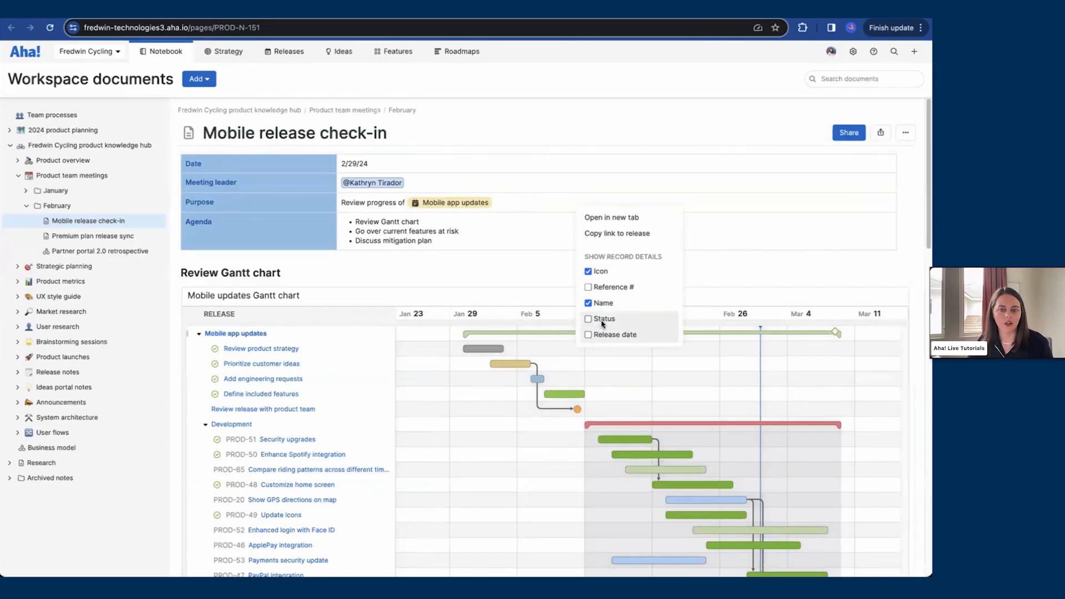
left_click(602, 321)
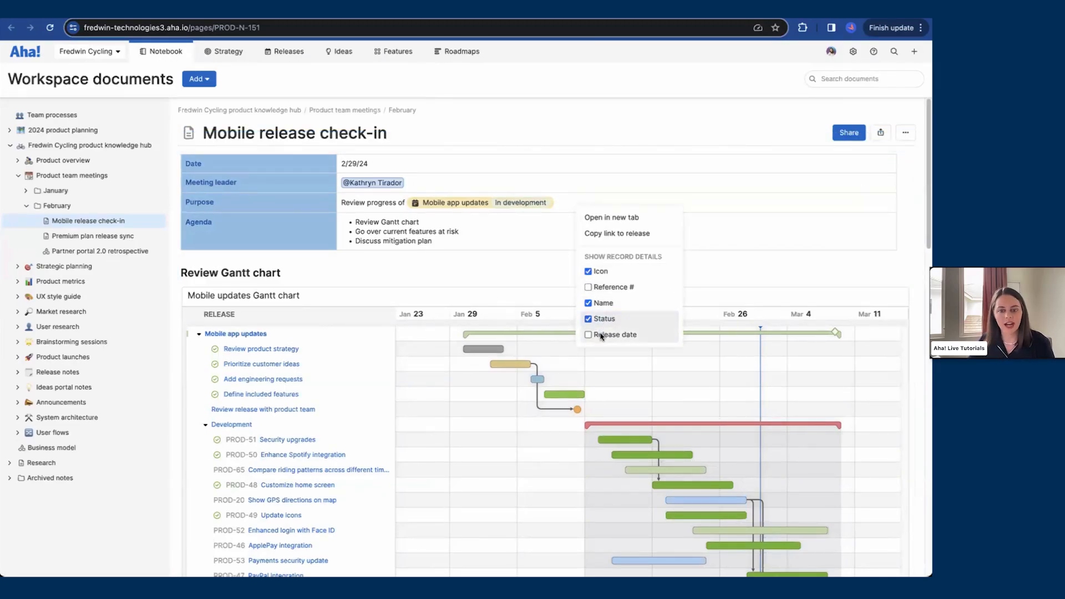
left_click(601, 337)
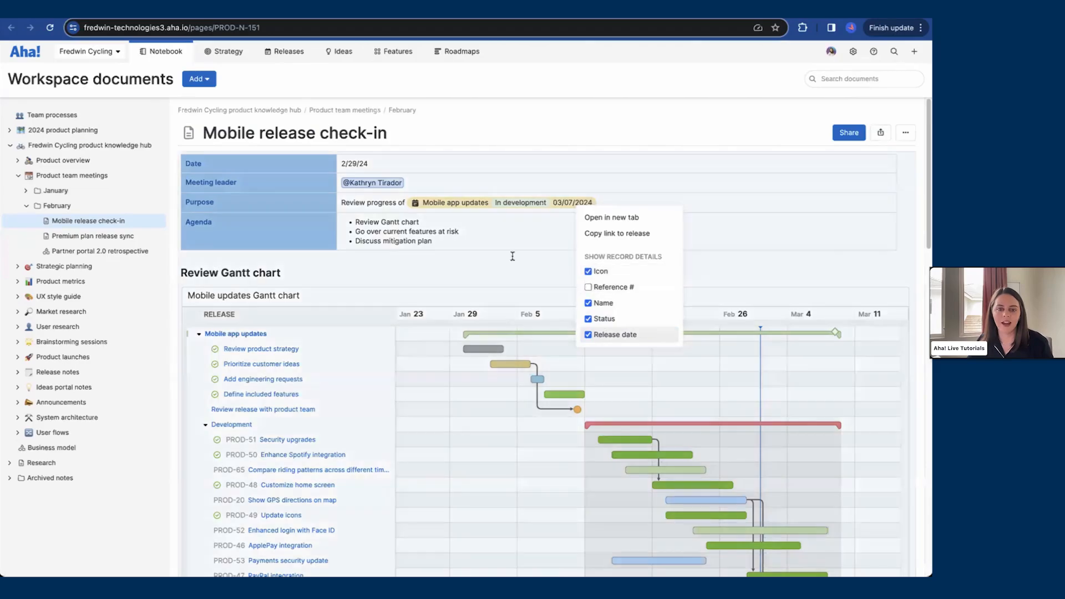
left_click(500, 244)
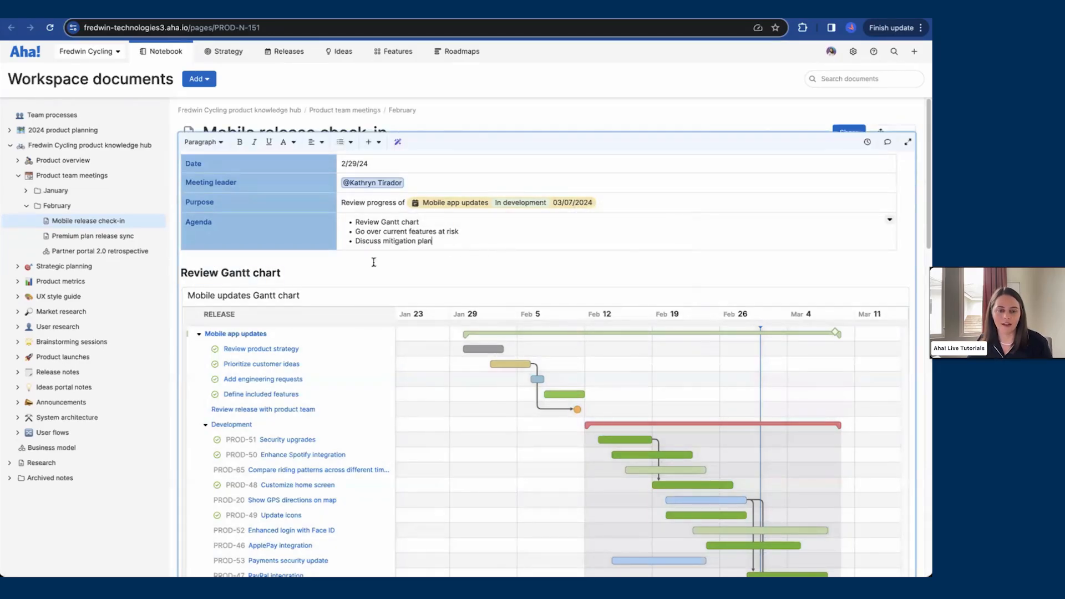
Step: Open the Payments security update feature from the embedded Gantt chart and review the document's delivery risks and mitigation plan
left_click(182, 274)
scroll(181, 274, "down", 3)
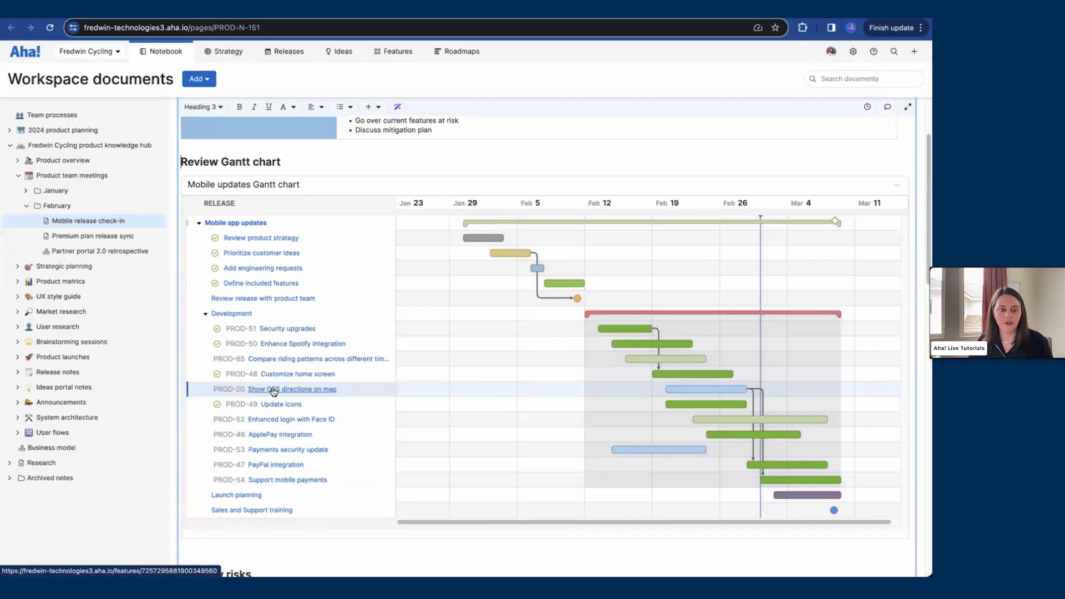
left_click(274, 451)
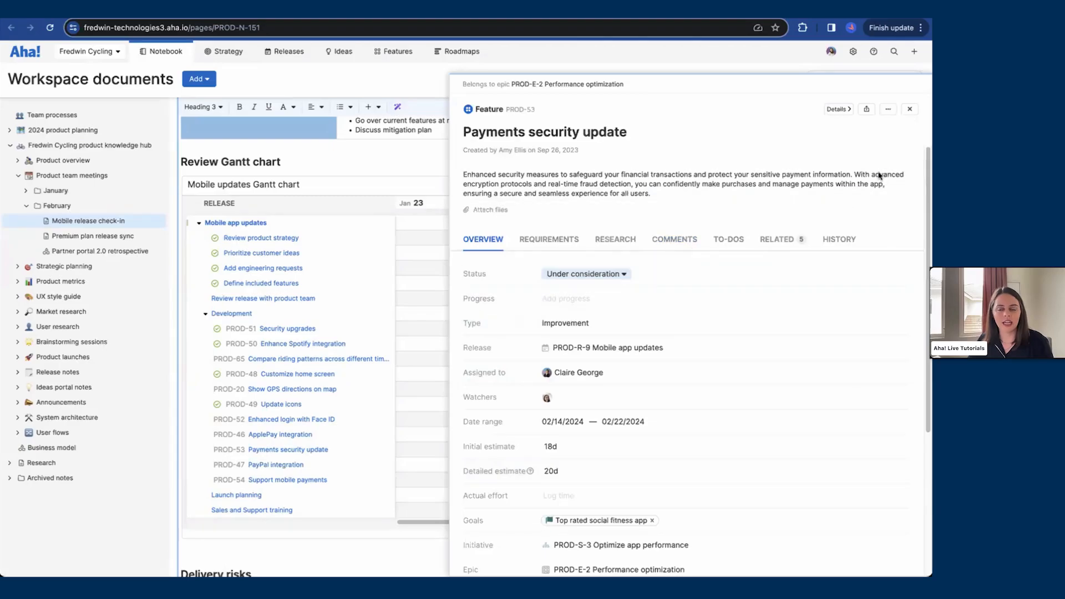
left_click(910, 109)
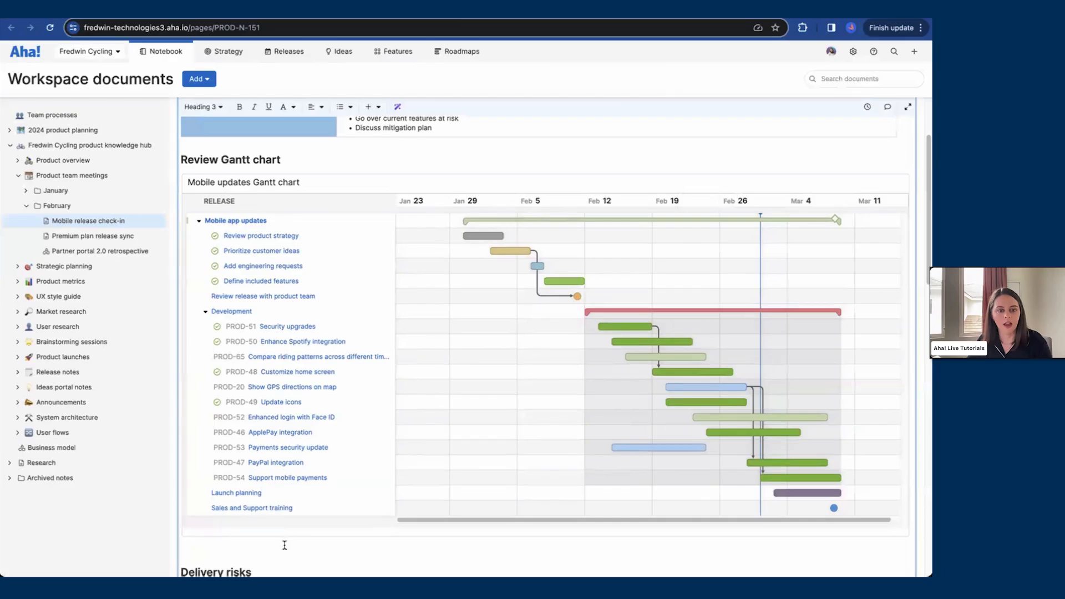
scroll(286, 541, "down", 3)
scroll(285, 529, "down", 3)
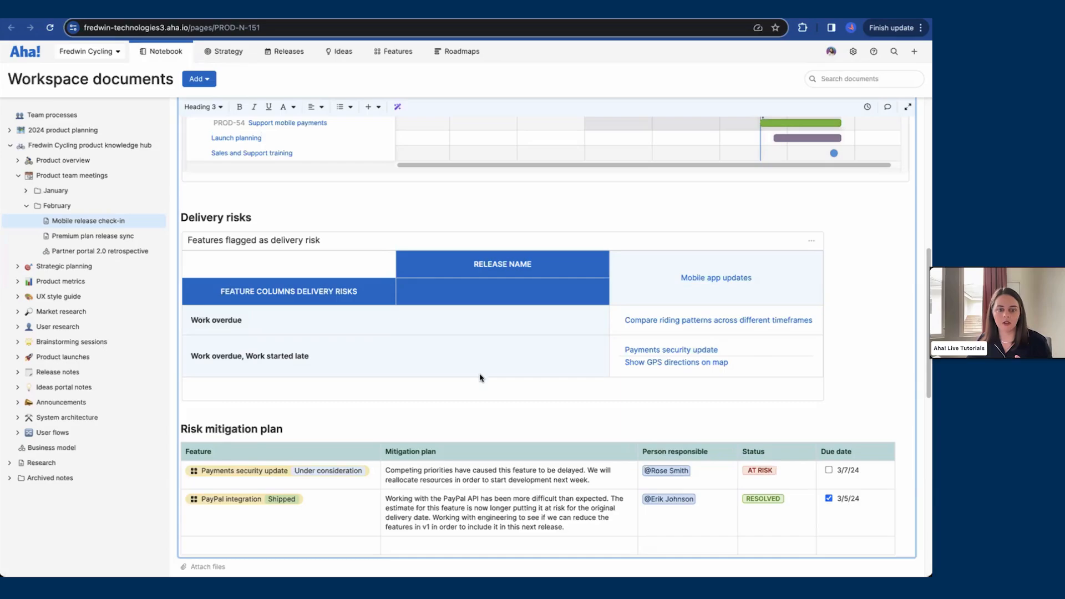
Step: Review the risk mitigation plan entries and return to the top of the Mobile release check-in document
left_click_drag(442, 468, 435, 506)
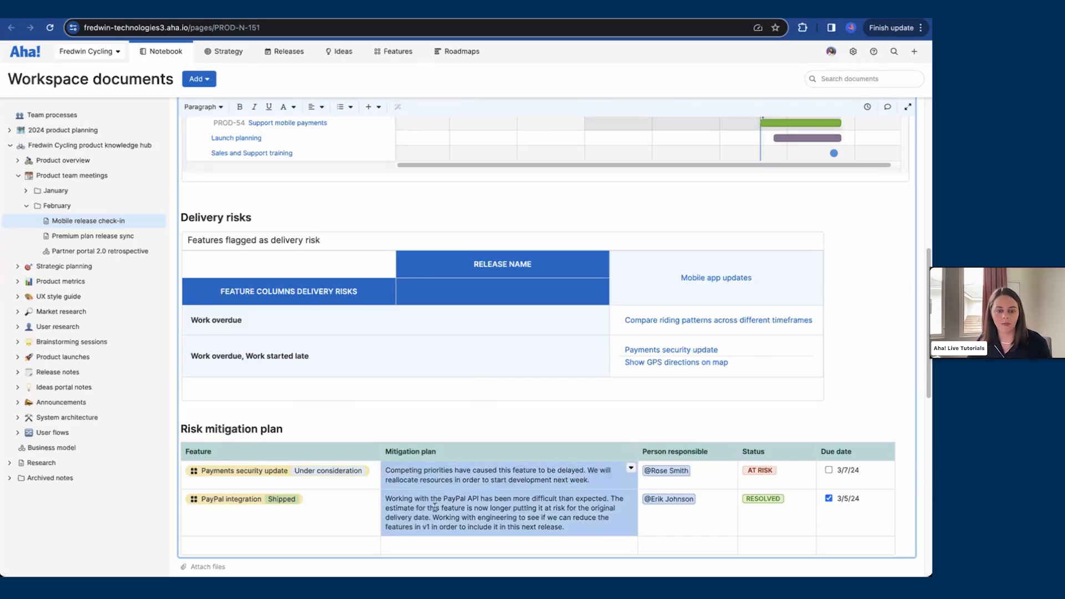
left_click(435, 506)
left_click(384, 473)
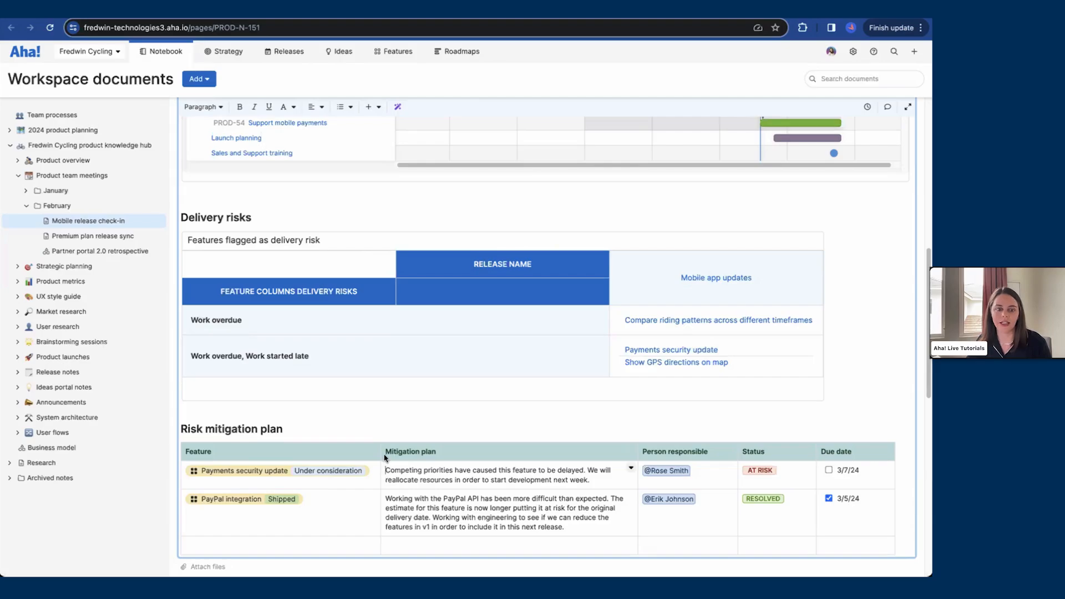
left_click(295, 431)
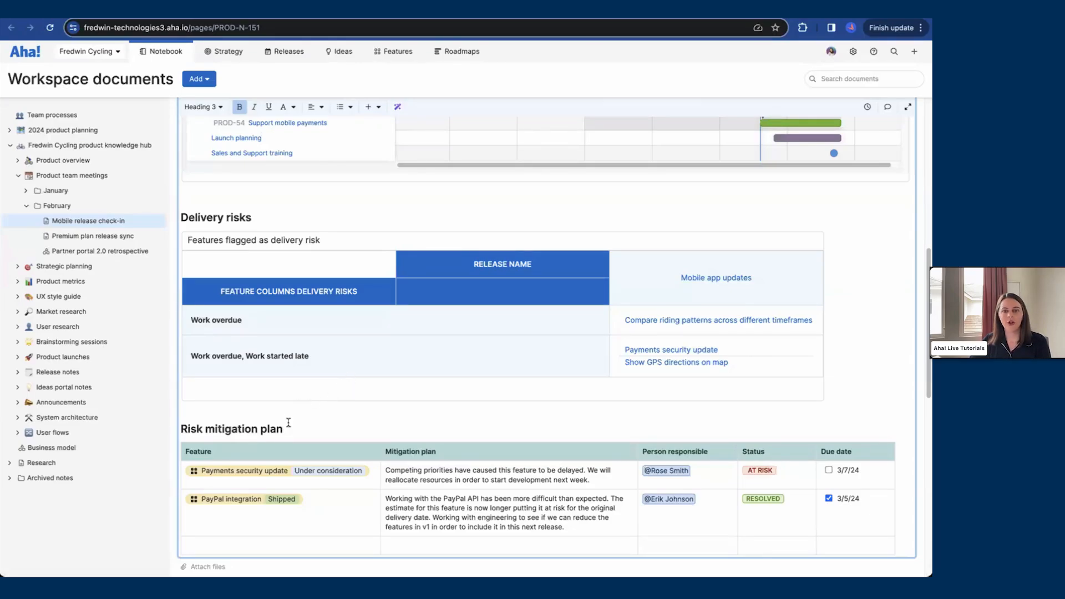
scroll(300, 422, "up", 5)
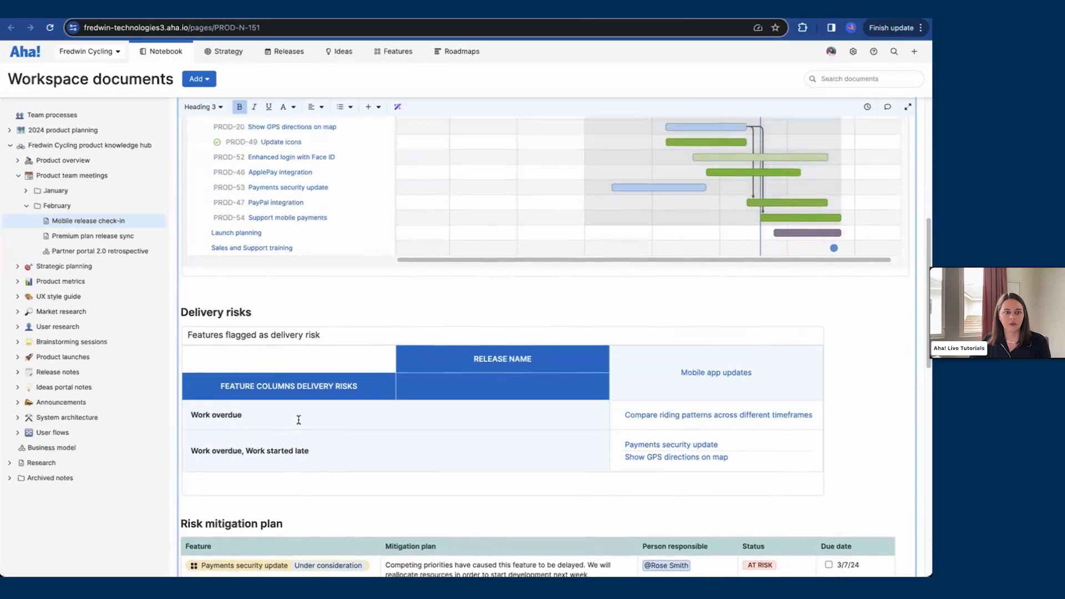
scroll(312, 444, "up", 4)
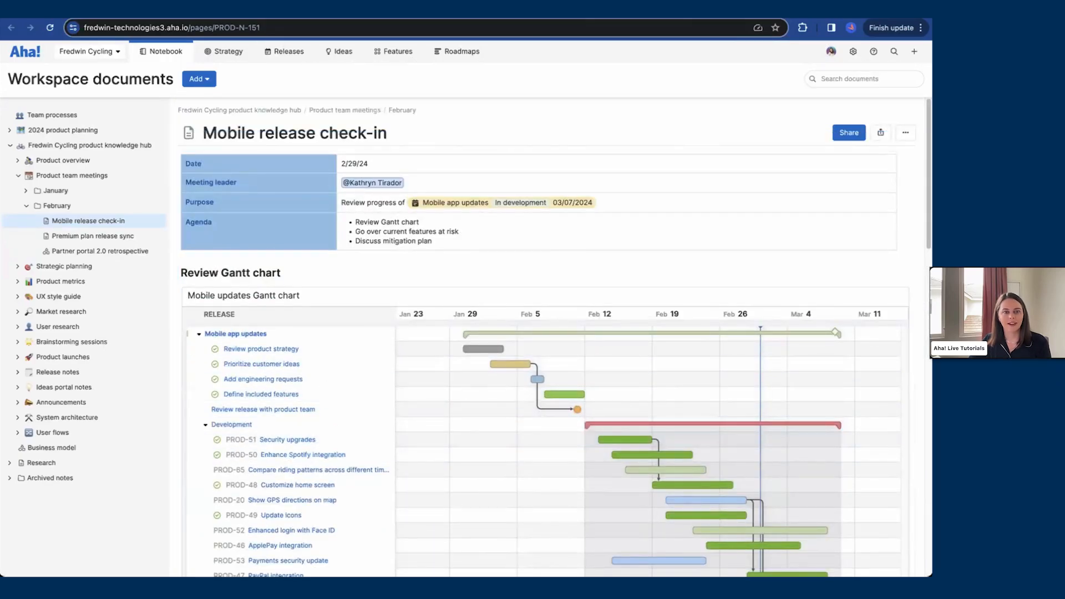
Step: Switch to the presentation slides and advance to the Reflect slide in full screen
left_click(170, 10)
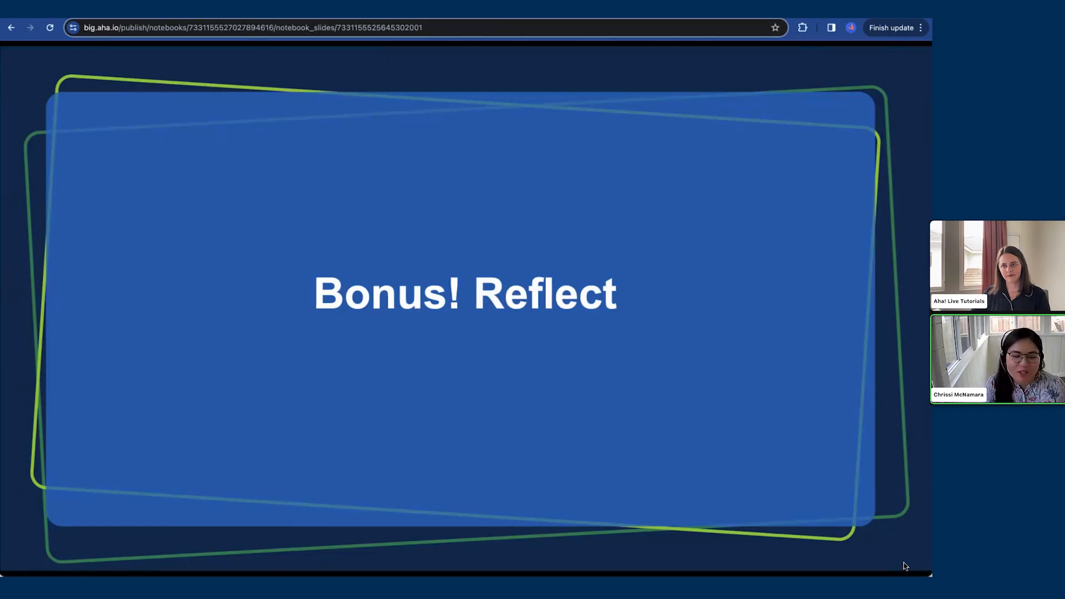
key("Right")
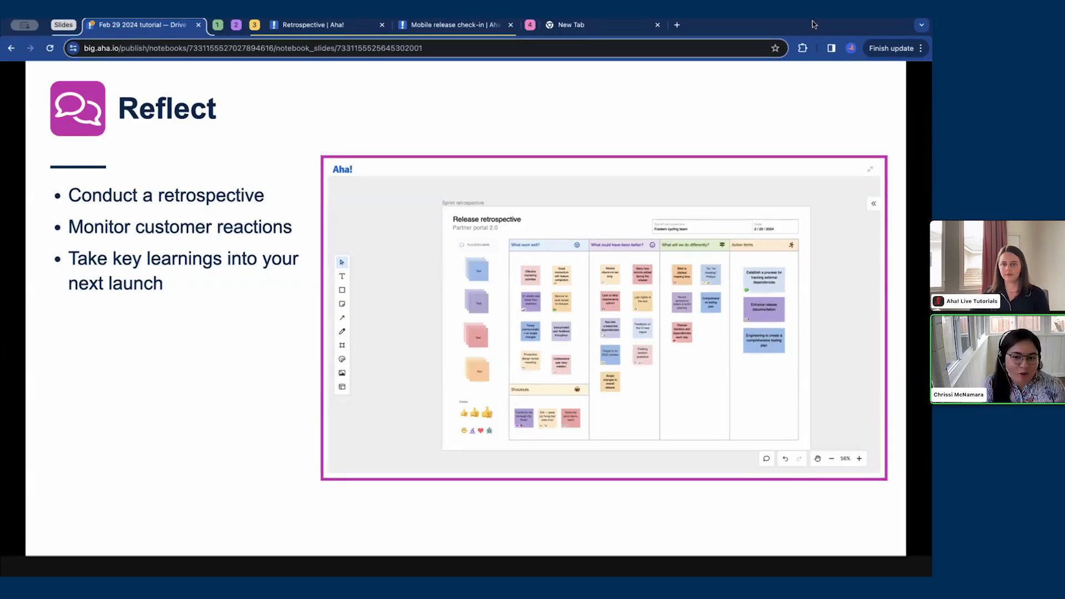
key("ctrl+super+f")
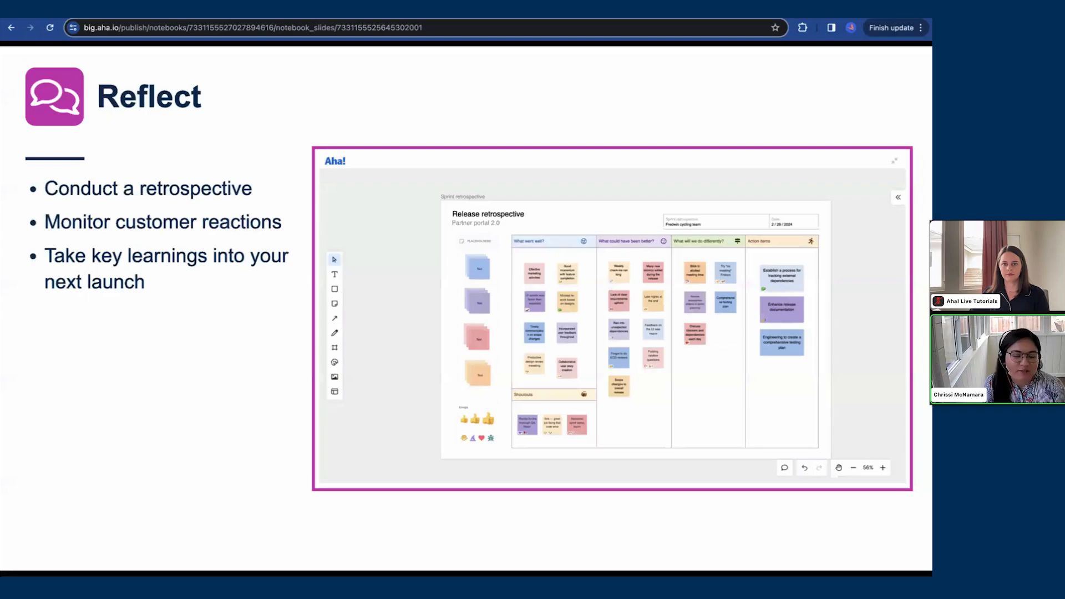
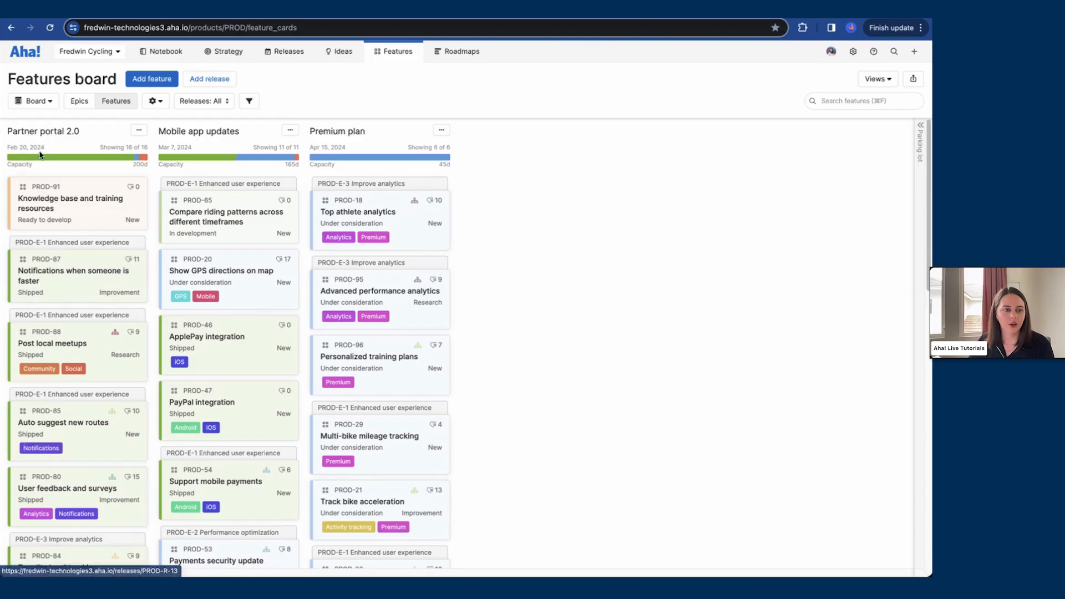
Step: Set the Knowledge base and training resources feature's status to Shipped
left_click(106, 214)
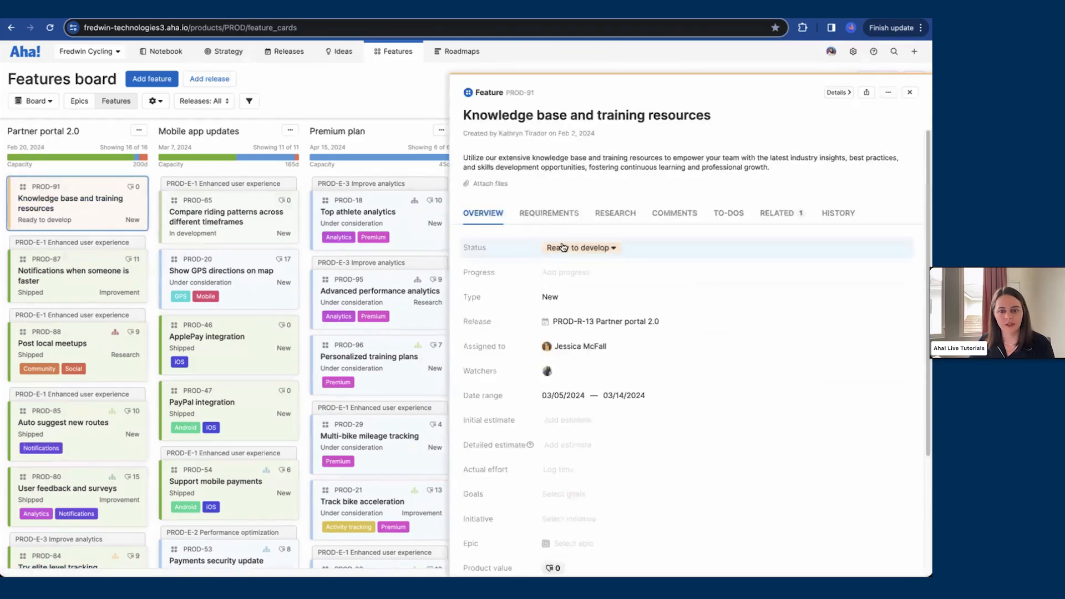
left_click(562, 247)
left_click(536, 377)
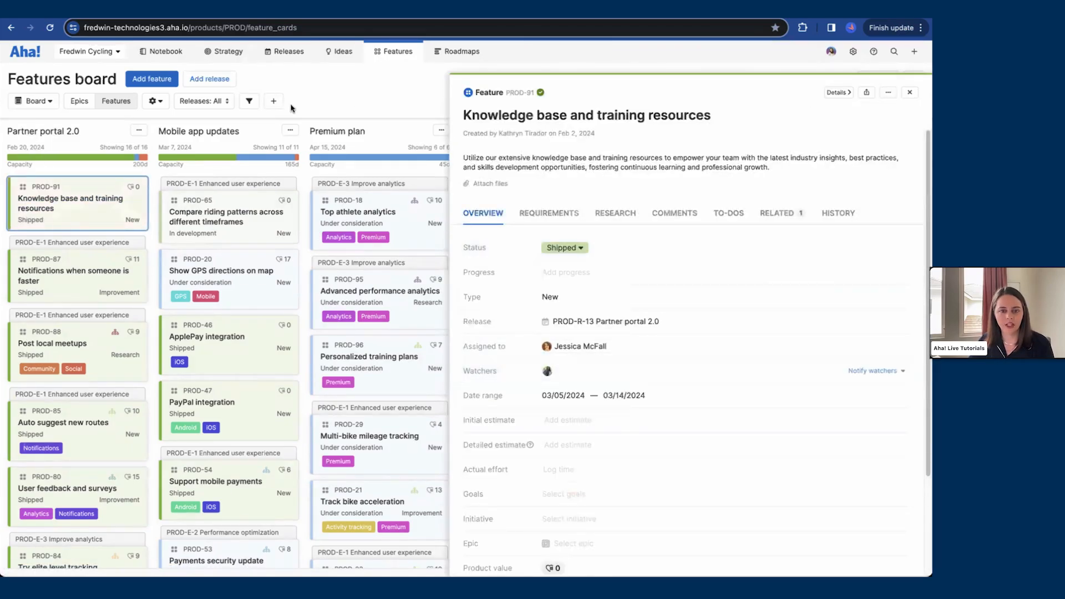
key("Escape")
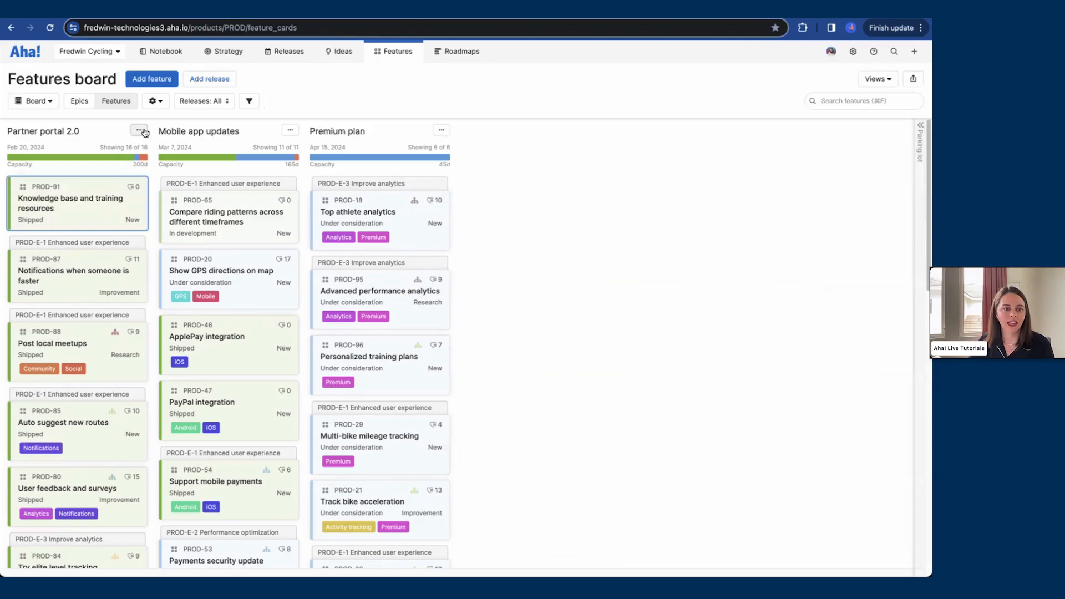
Step: Ship the Partner portal 2.0 release with its ship notes and ship date
left_click(140, 130)
left_click(151, 208)
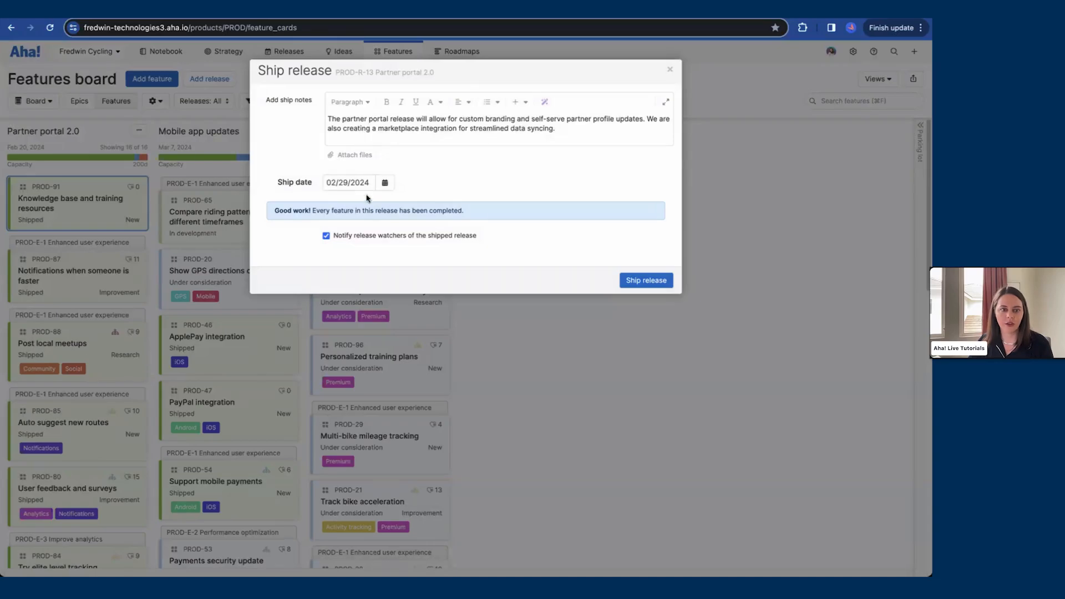
left_click(636, 281)
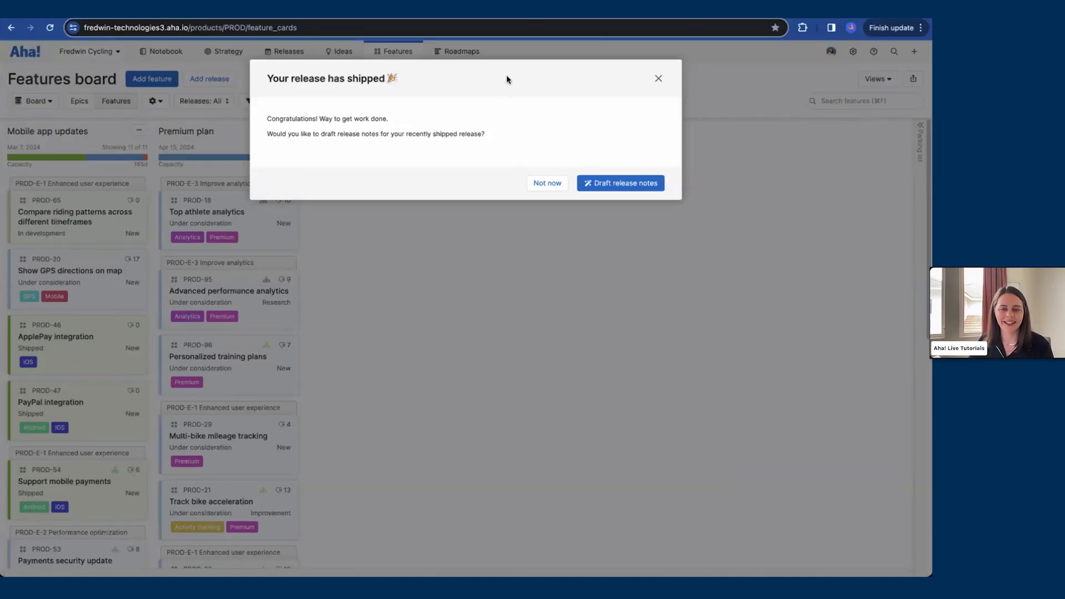
Step: Draft release notes for the shipped release from all its records and save them to the Fredwin Cycling workspace
left_click(637, 190)
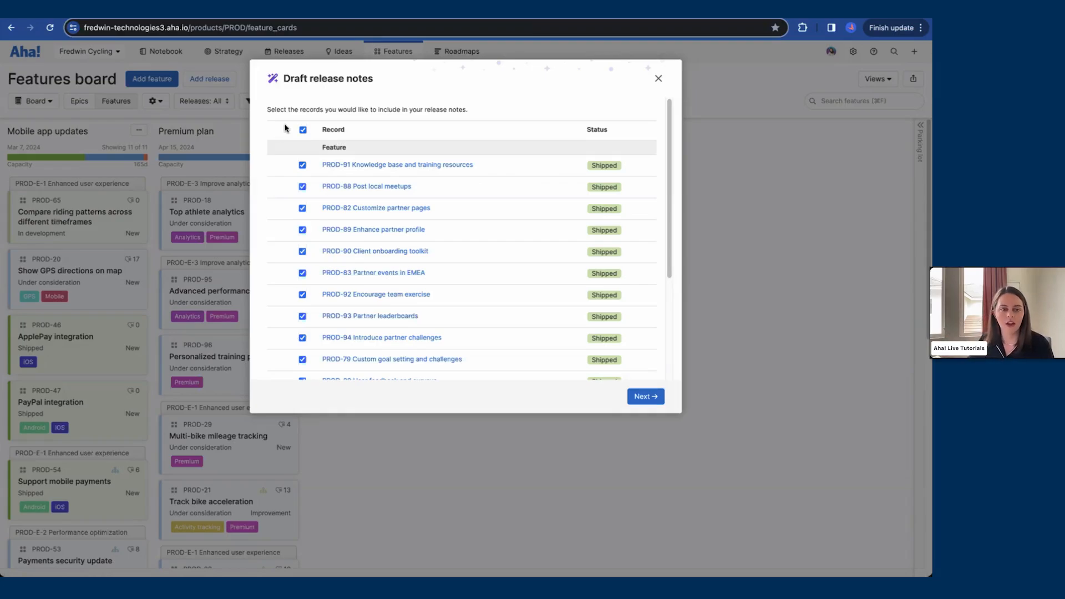
scroll(571, 283, "down", 5)
scroll(561, 294, "up", 5)
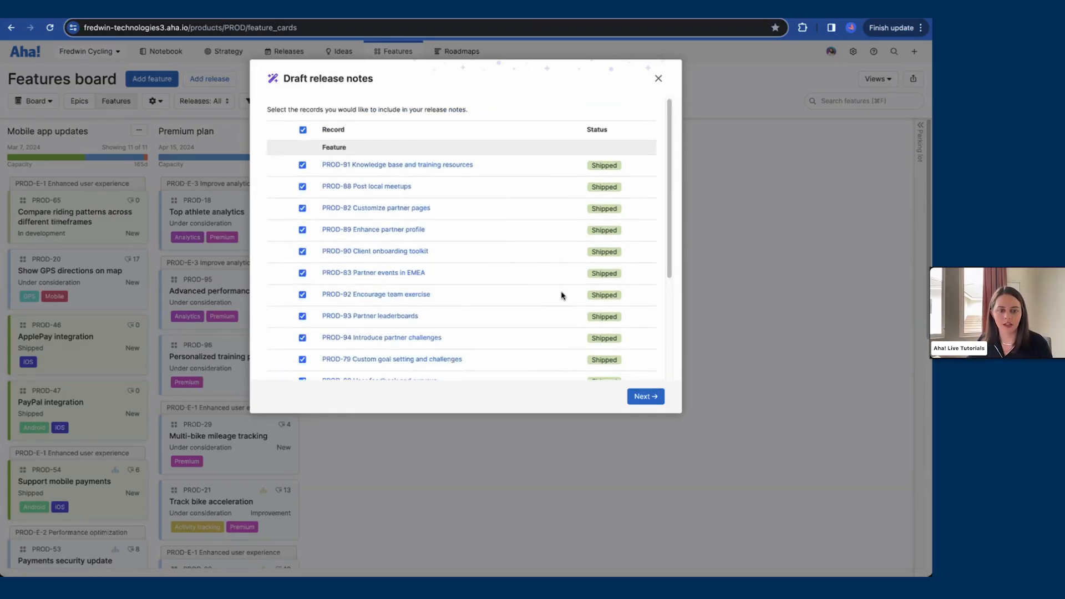
scroll(590, 352, "down", 3)
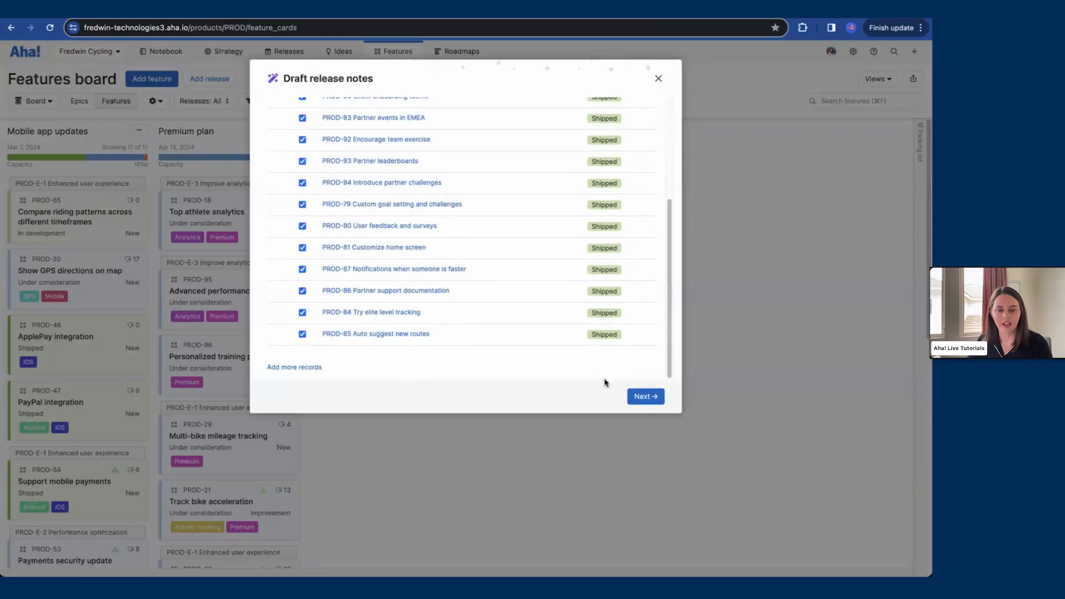
left_click(644, 398)
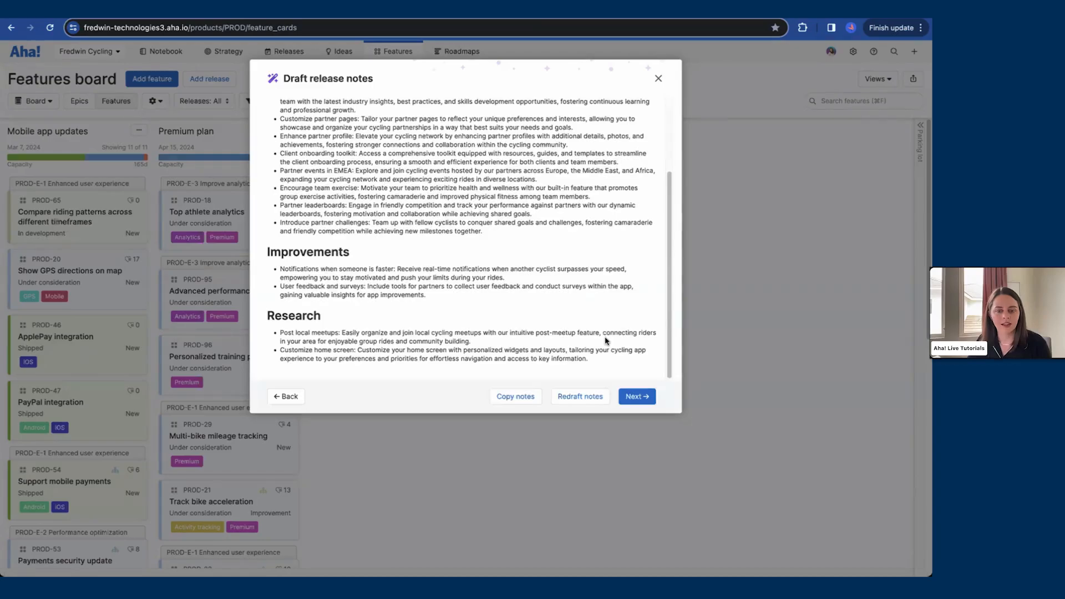
scroll(606, 341, "up", 4)
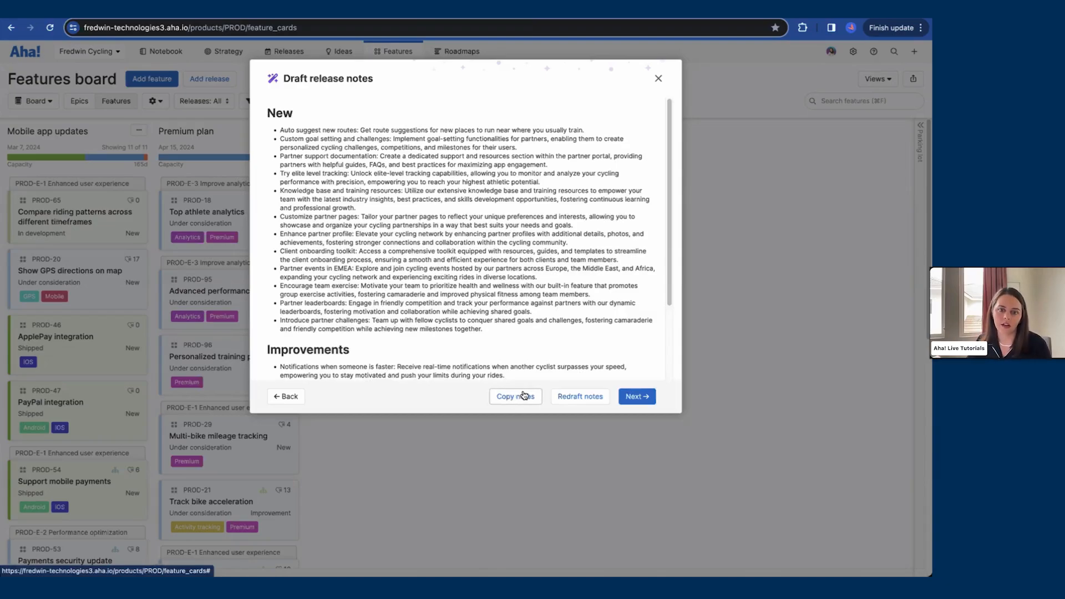
left_click(638, 396)
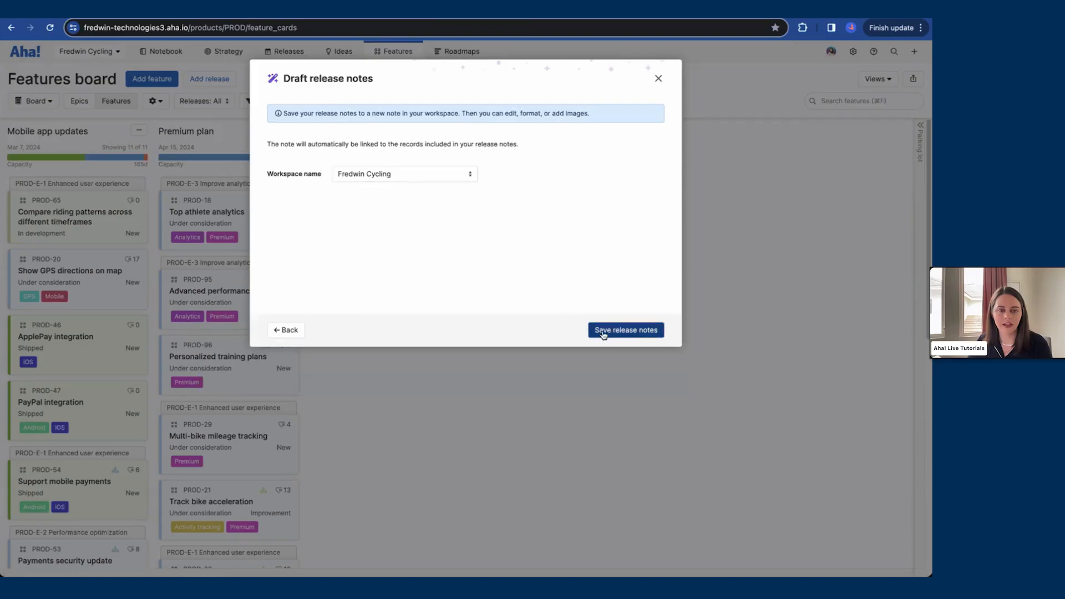
left_click(623, 332)
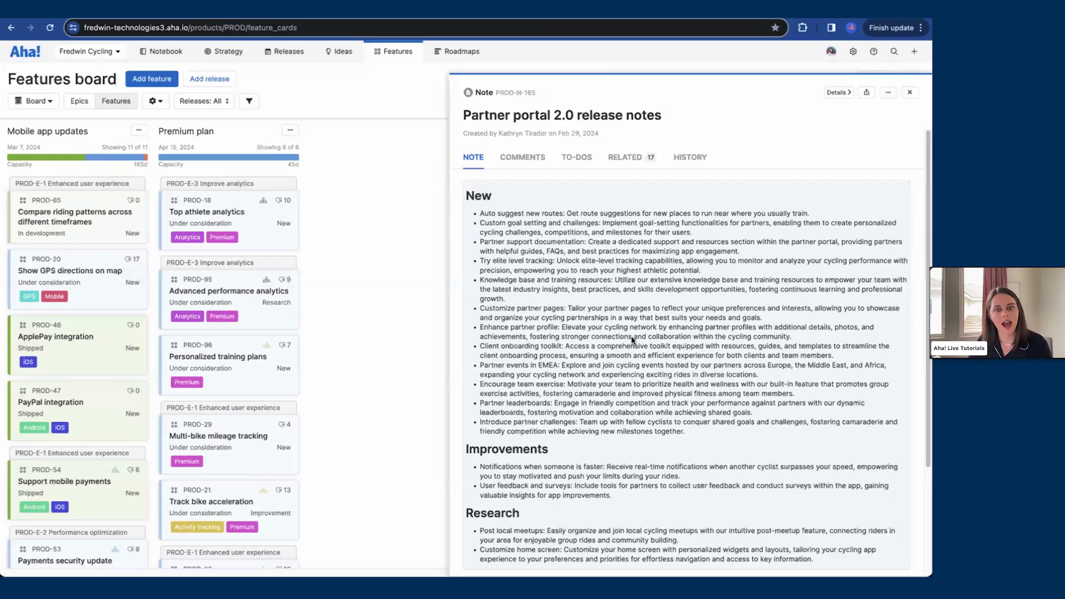
Step: Recolor the New heading of the Partner portal 2.0 release notes blue
left_click(532, 218)
double_click(482, 197)
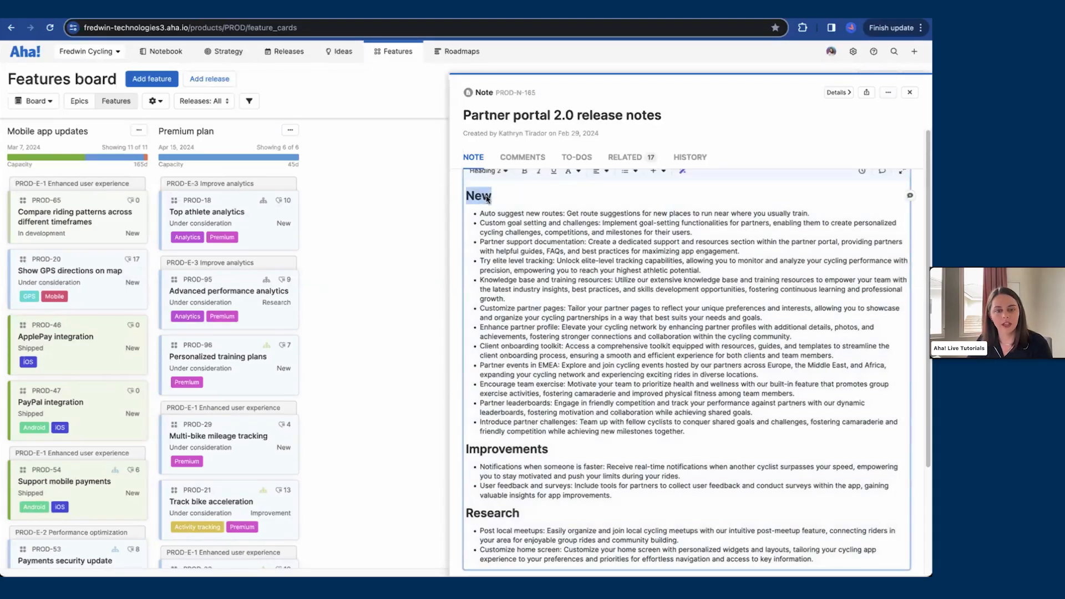
left_click(574, 175)
mouse_move(602, 224)
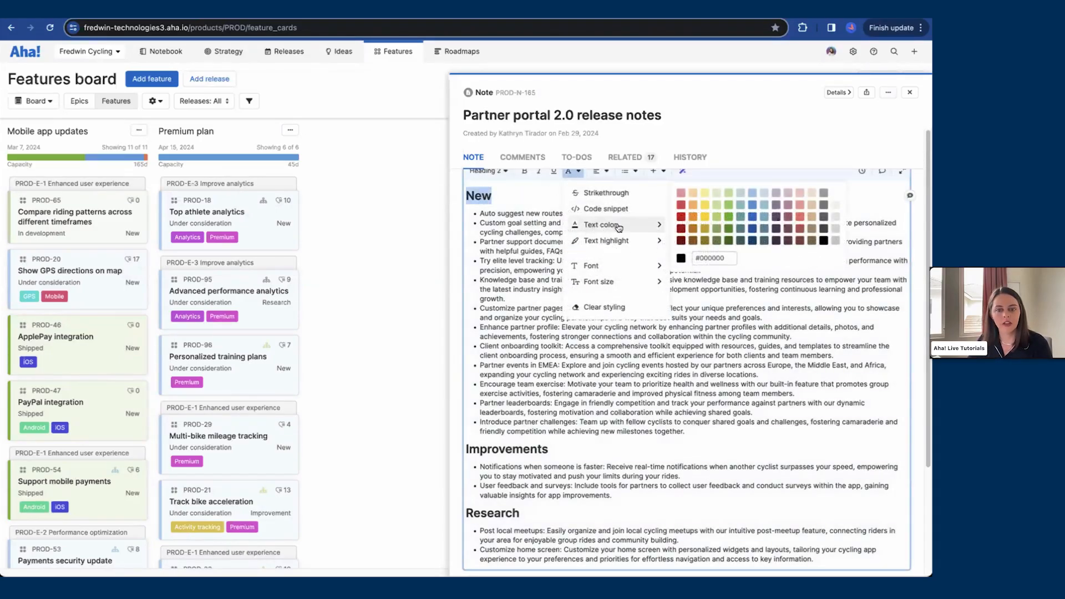
left_click(752, 218)
left_click(525, 229)
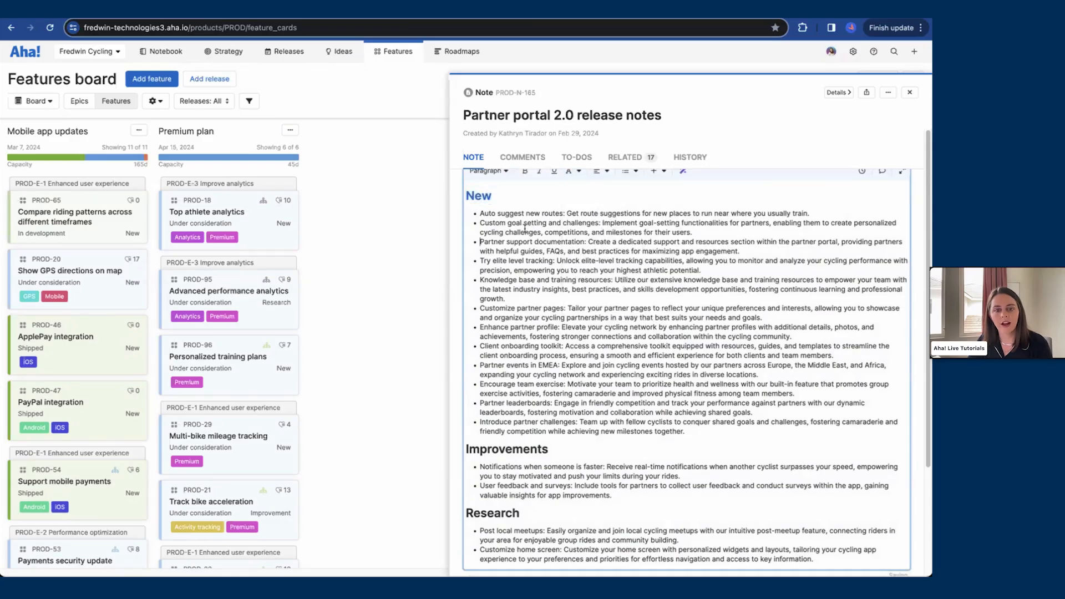
left_click(505, 199)
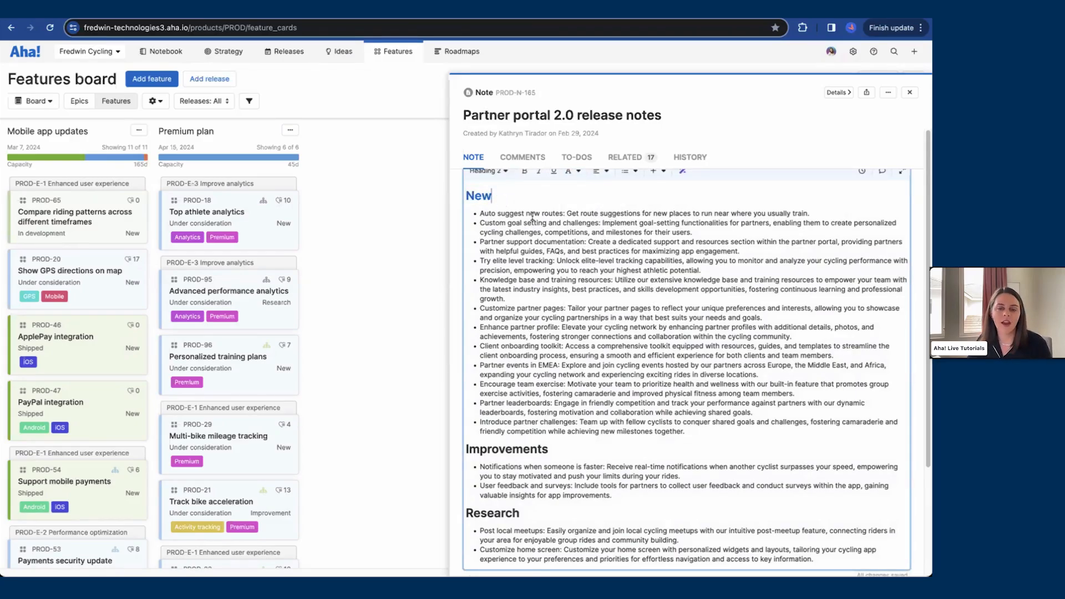
left_click(753, 97)
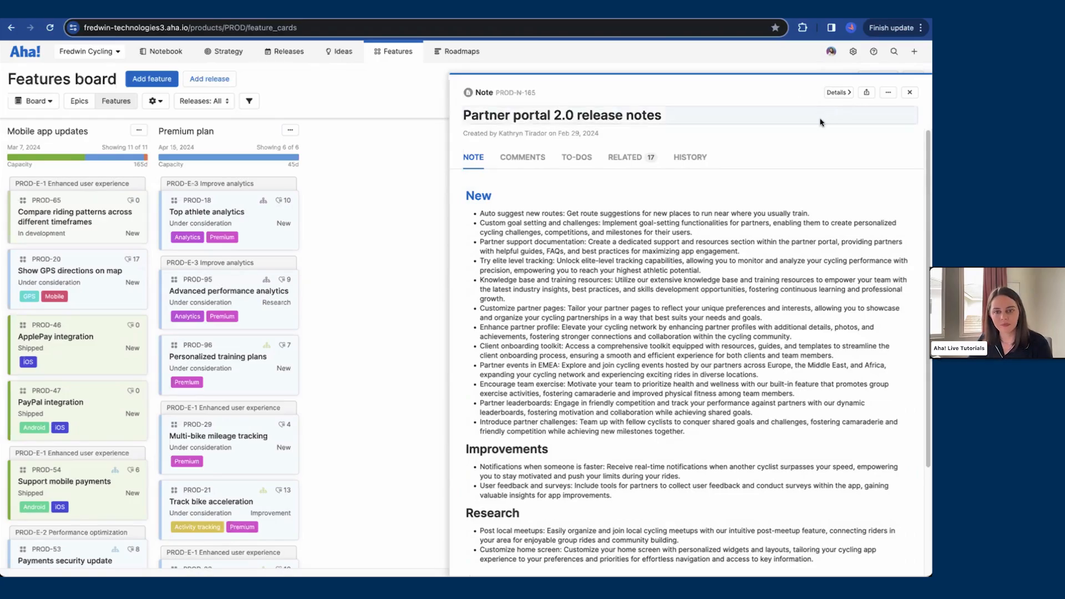
Step: Review the release notes' linked records and open the Knowledge base feature's related records
left_click(642, 163)
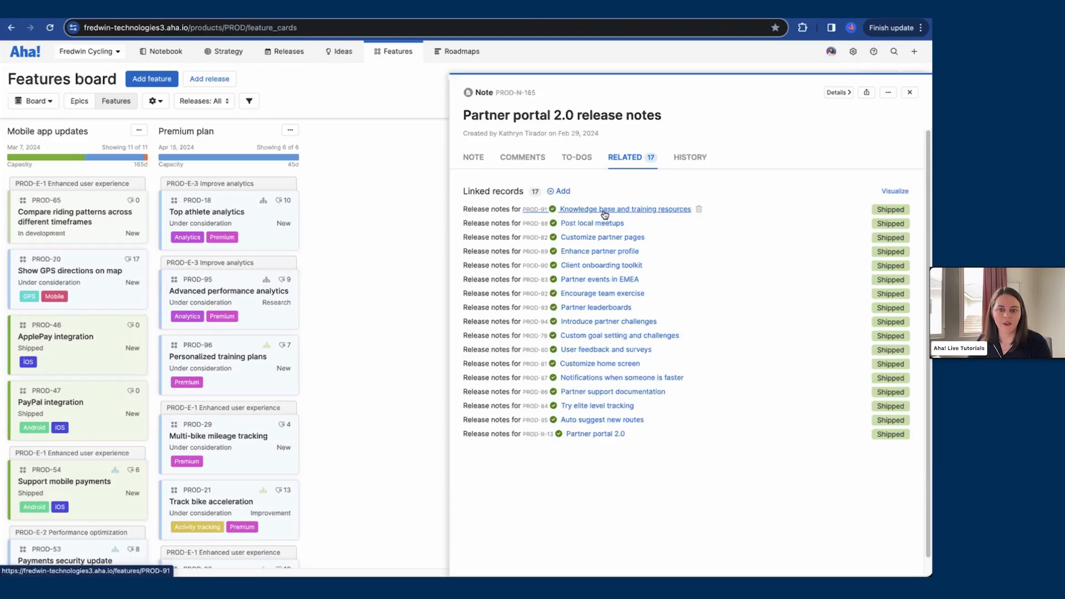
left_click(604, 212)
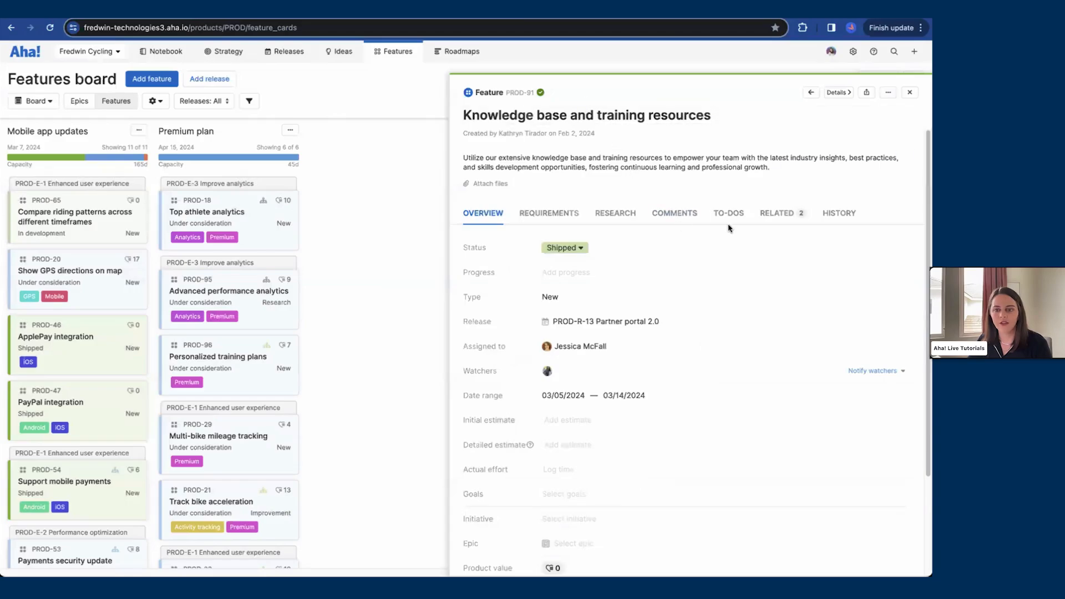
left_click(777, 213)
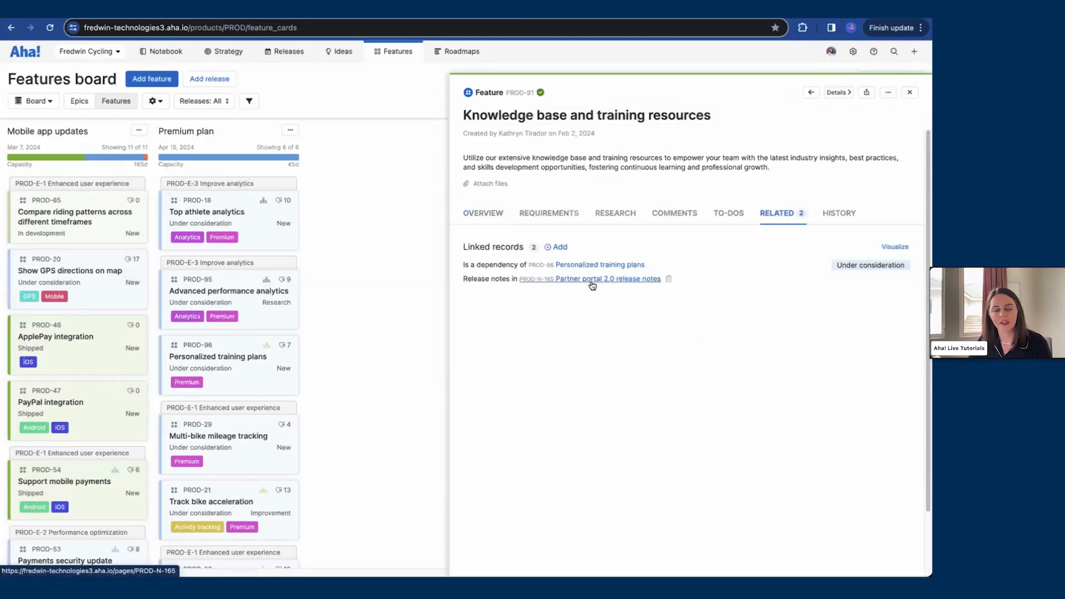
Step: Open the Partner portal 2.0 release notes in the Release notes folder of the workspace documents
left_click(243, 78)
mouse_move(164, 53)
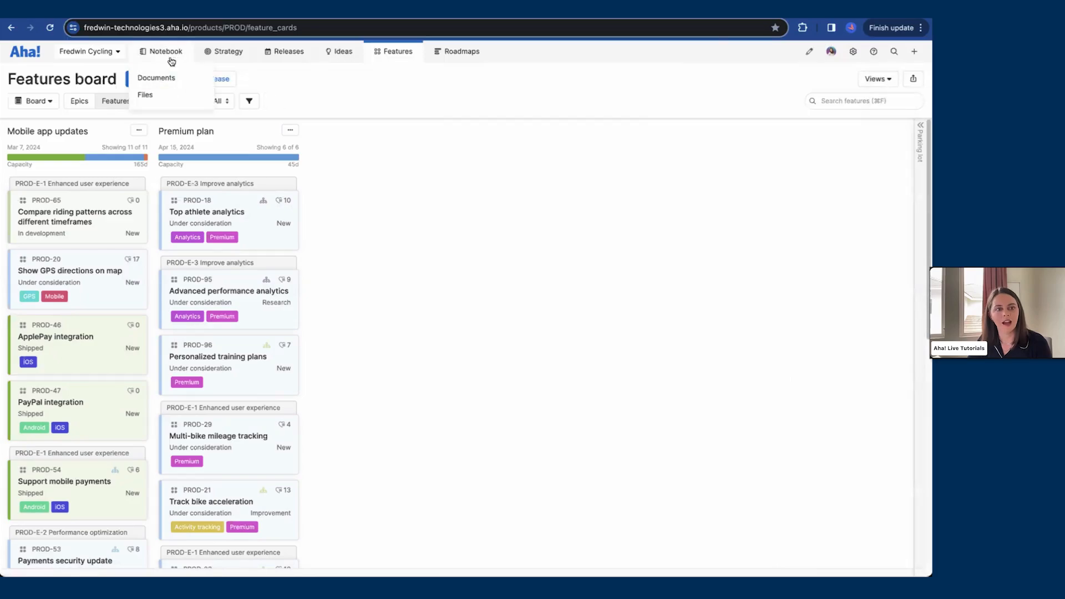
left_click(156, 77)
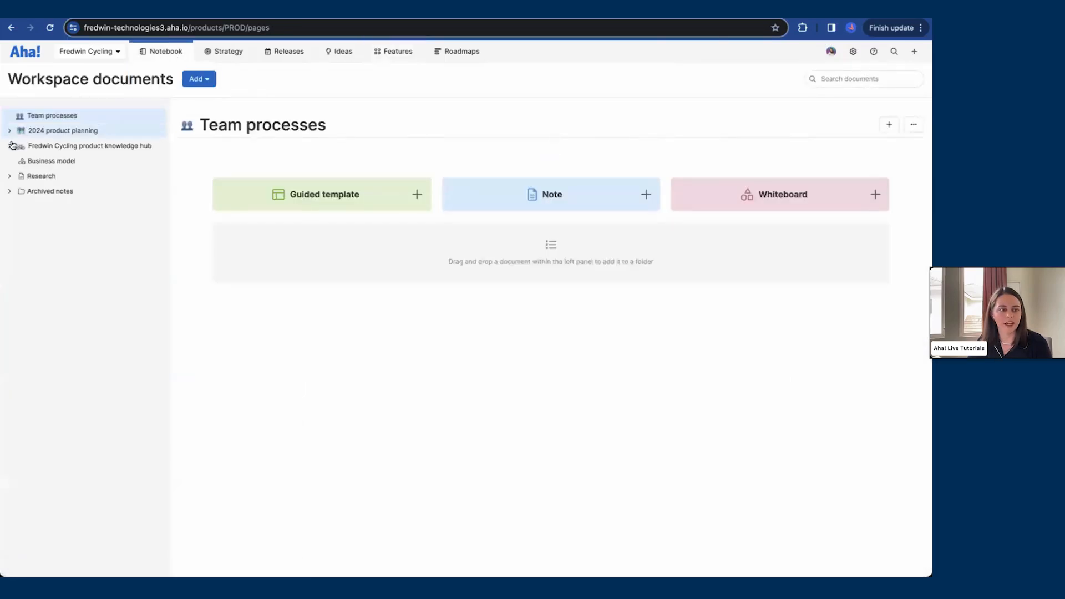
left_click(10, 145)
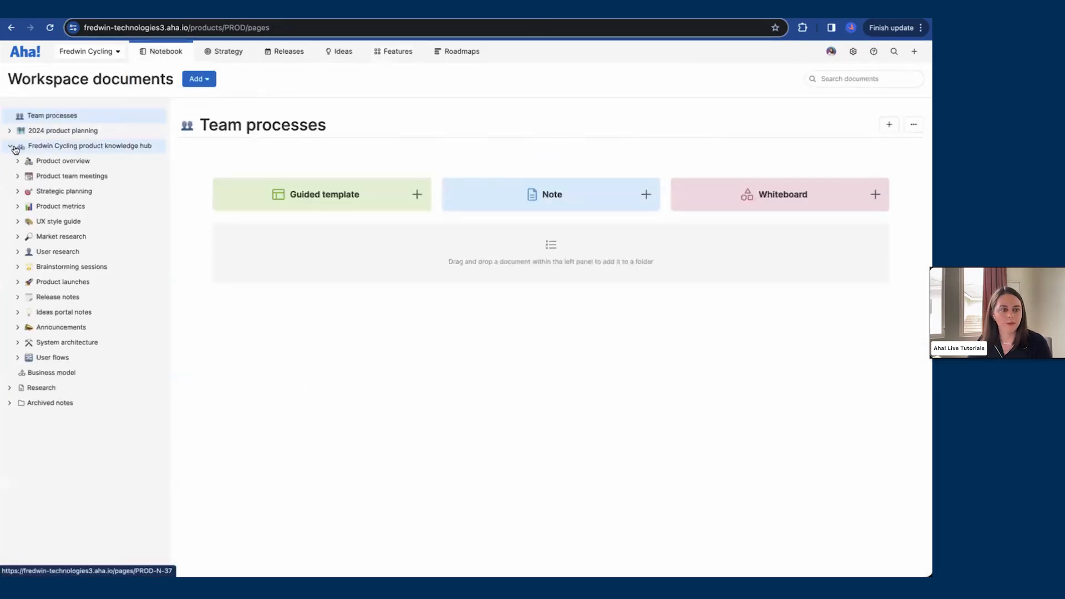
left_click(18, 297)
left_click(77, 372)
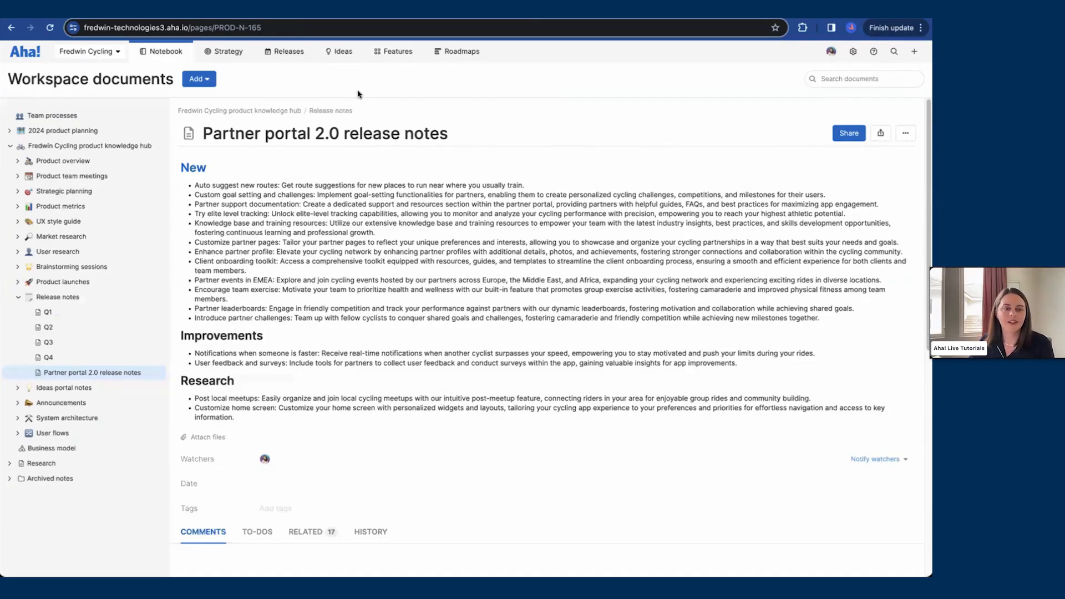
Step: Open the Partner portal 2.0 release retrospective and review its burndown, records and release date changes
mouse_move(284, 62)
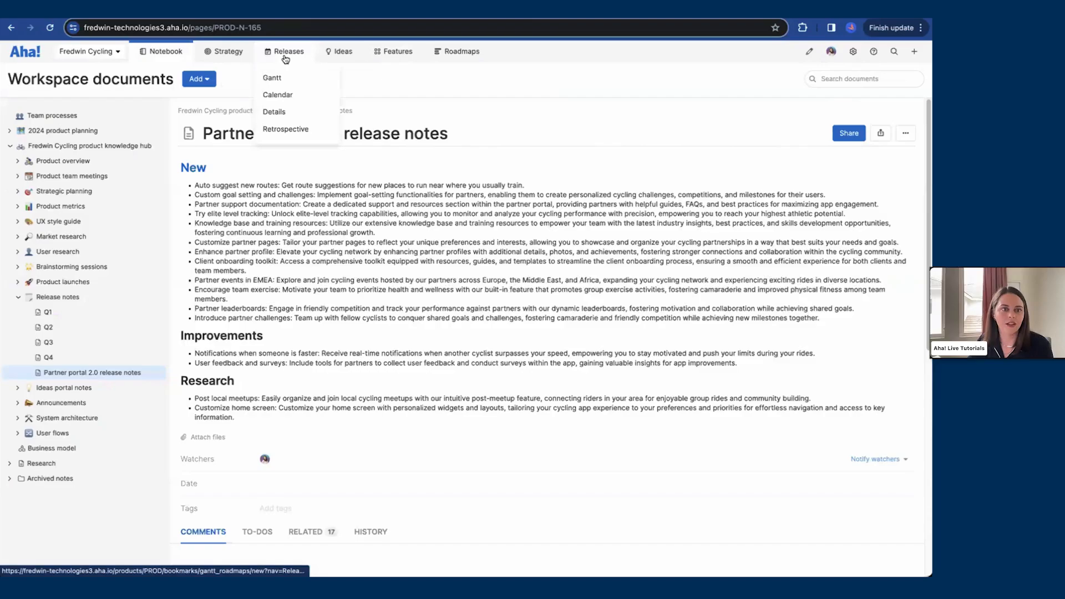
left_click(288, 129)
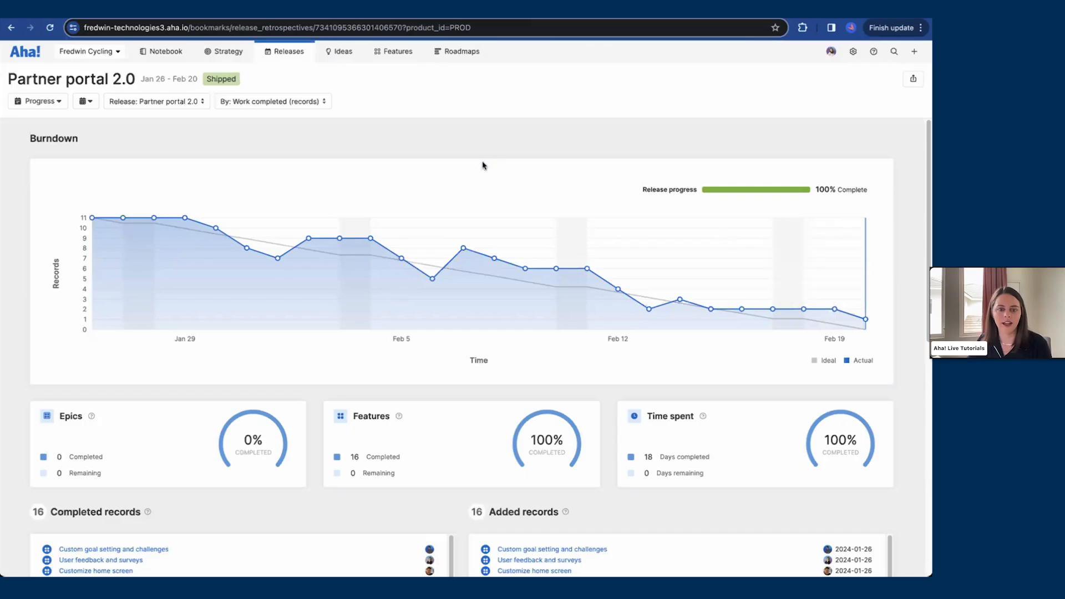
mouse_move(431, 250)
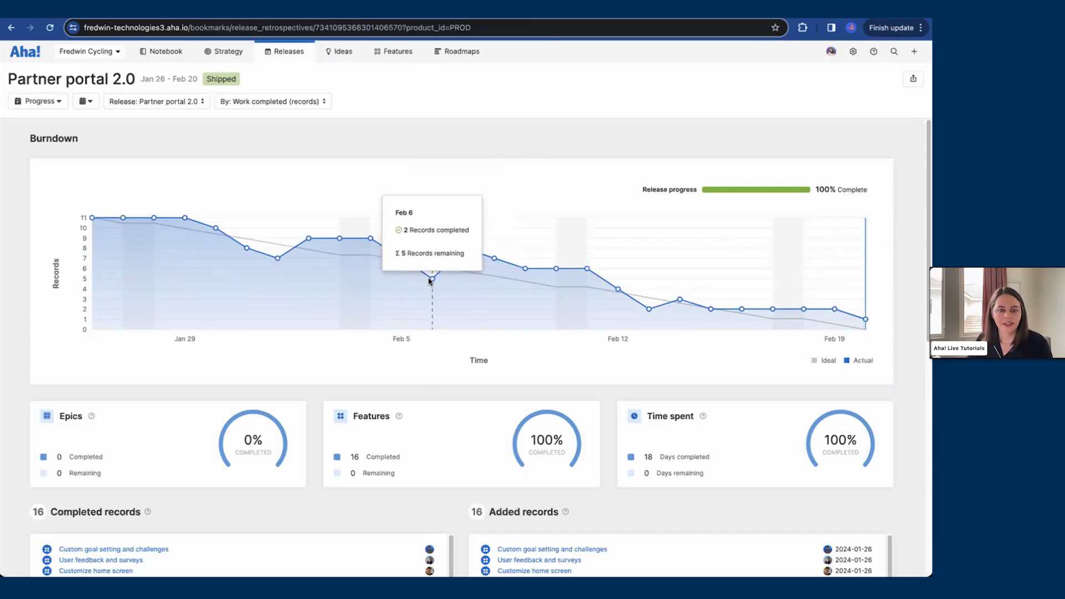
mouse_move(468, 254)
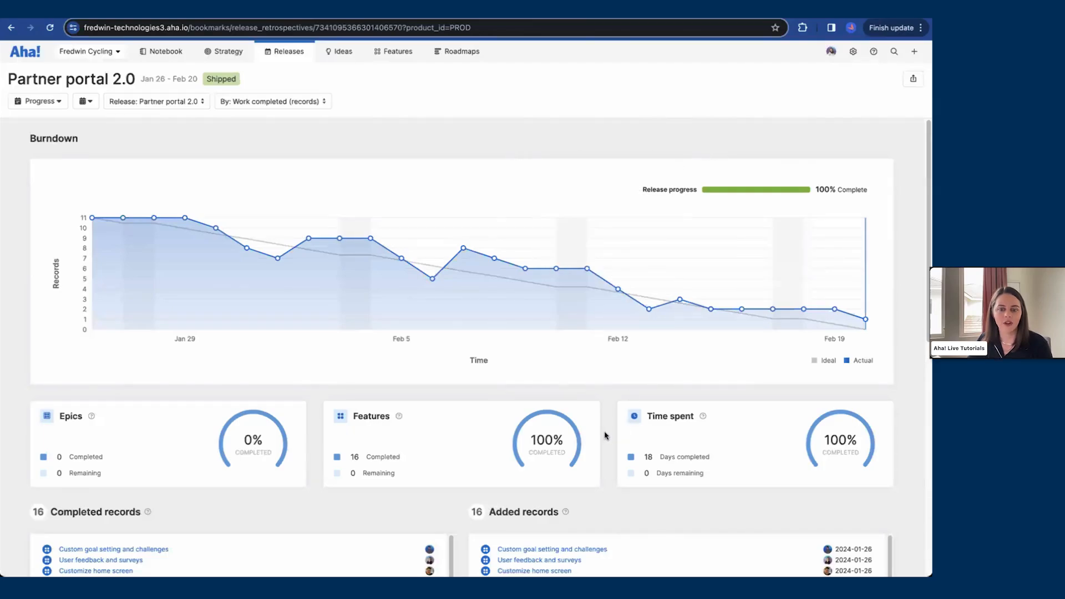
scroll(605, 433, "down", 2)
scroll(460, 389, "down", 1)
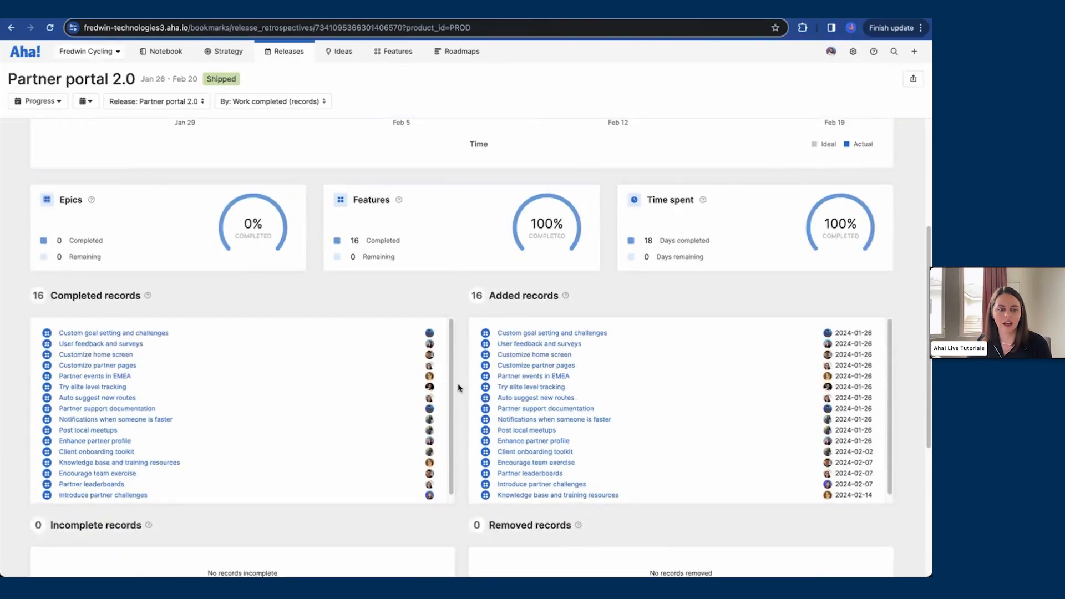
scroll(461, 388, "down", 4)
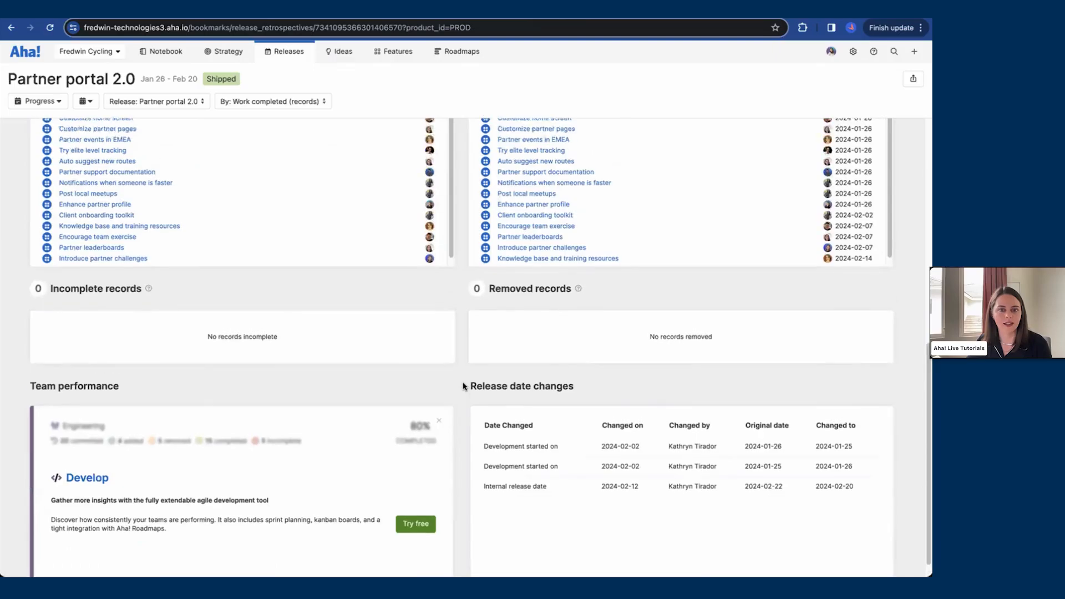
scroll(463, 387, "up", 8)
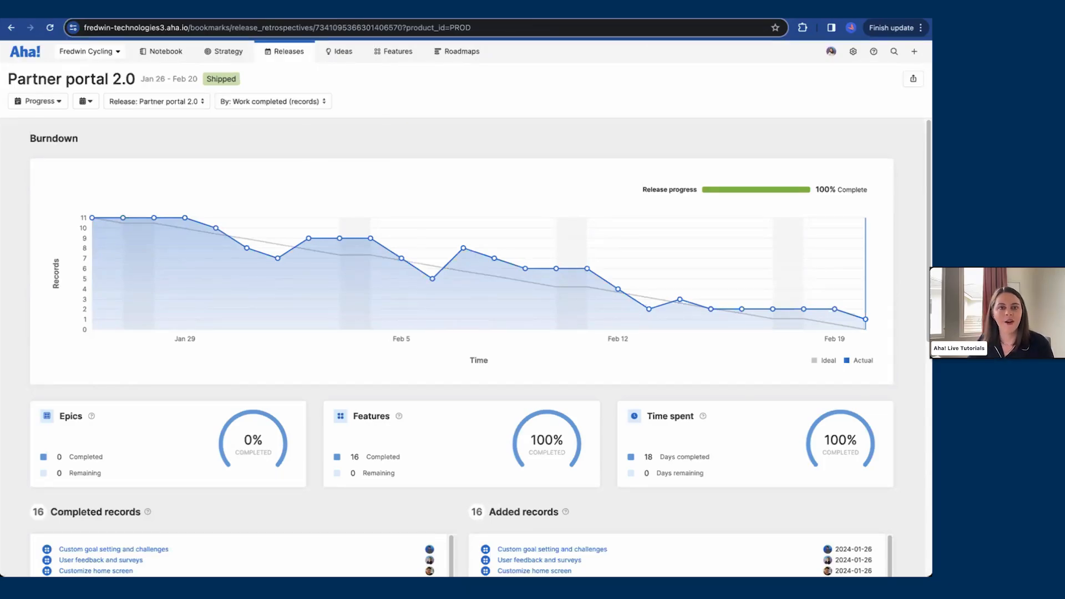
Step: Switch to the Partner portal 2.0 retrospective whiteboard and view its to-dos
left_click(450, 8)
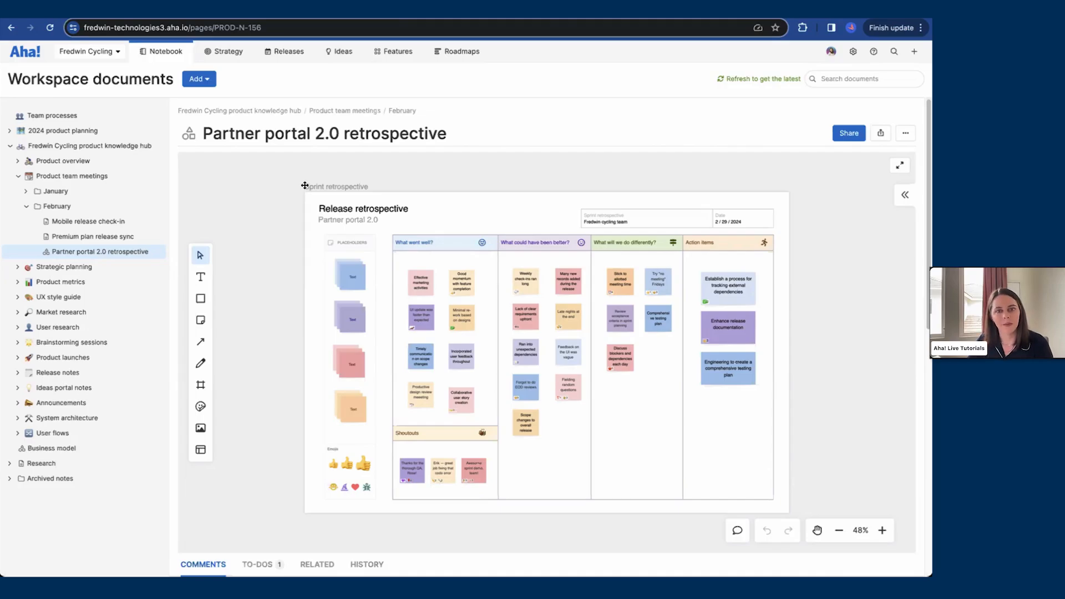
scroll(173, 557, "down", 1)
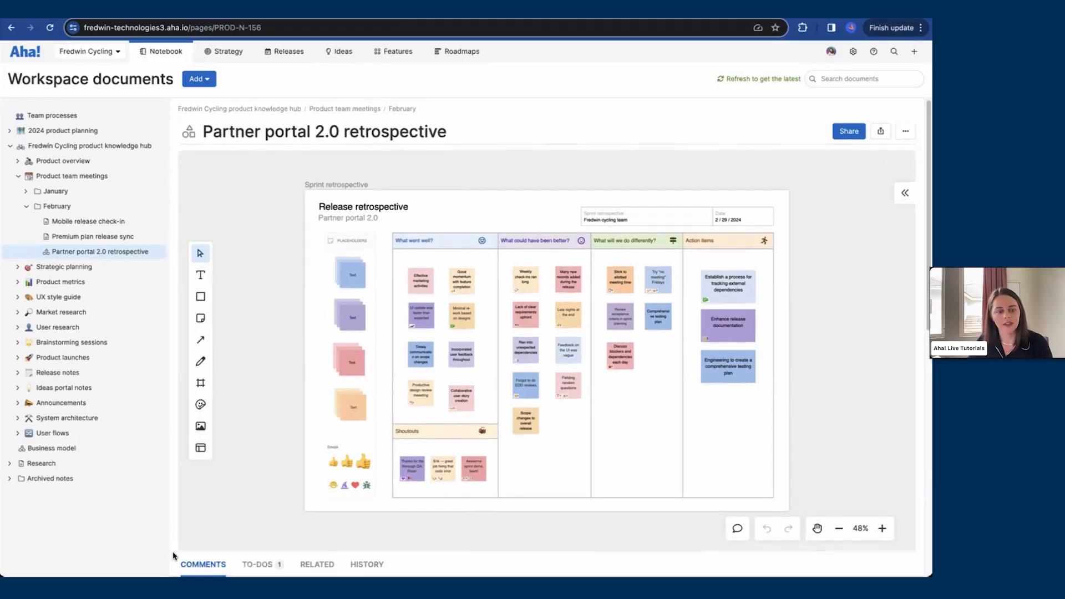
scroll(173, 556, "down", 2)
left_click(255, 537)
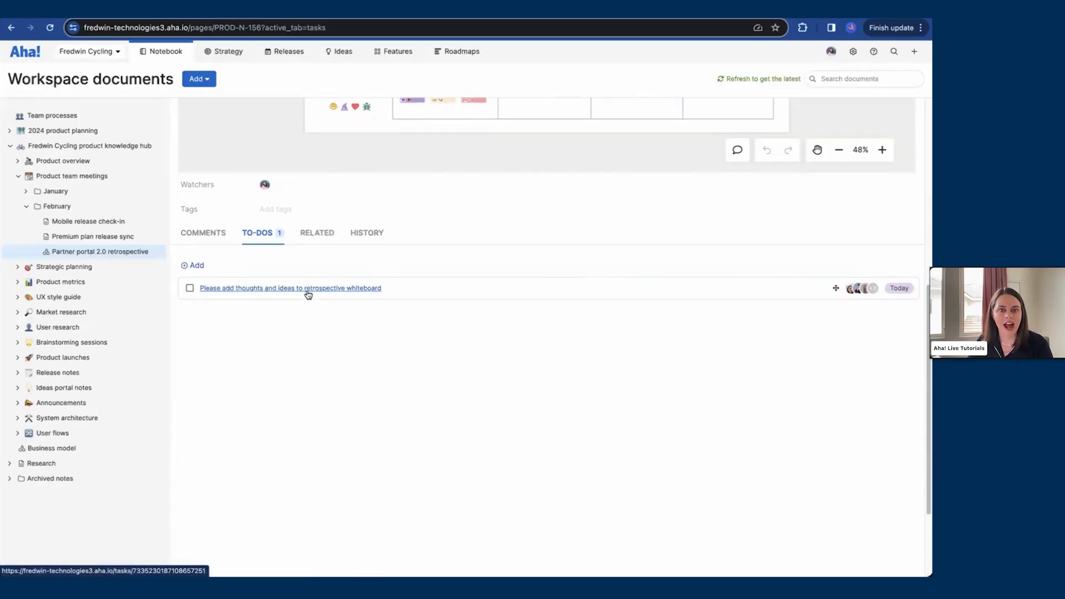
scroll(567, 433, "up", 1)
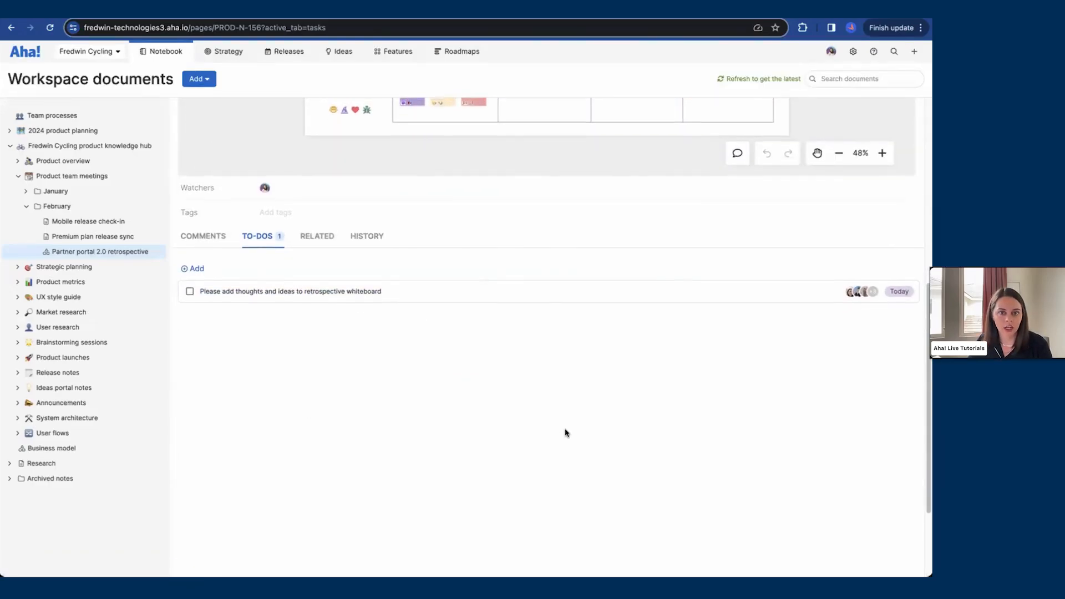
Step: Expand the Partner portal 2.0 retrospective whiteboard to full screen and exit full screen again
scroll(567, 433, "up", 6)
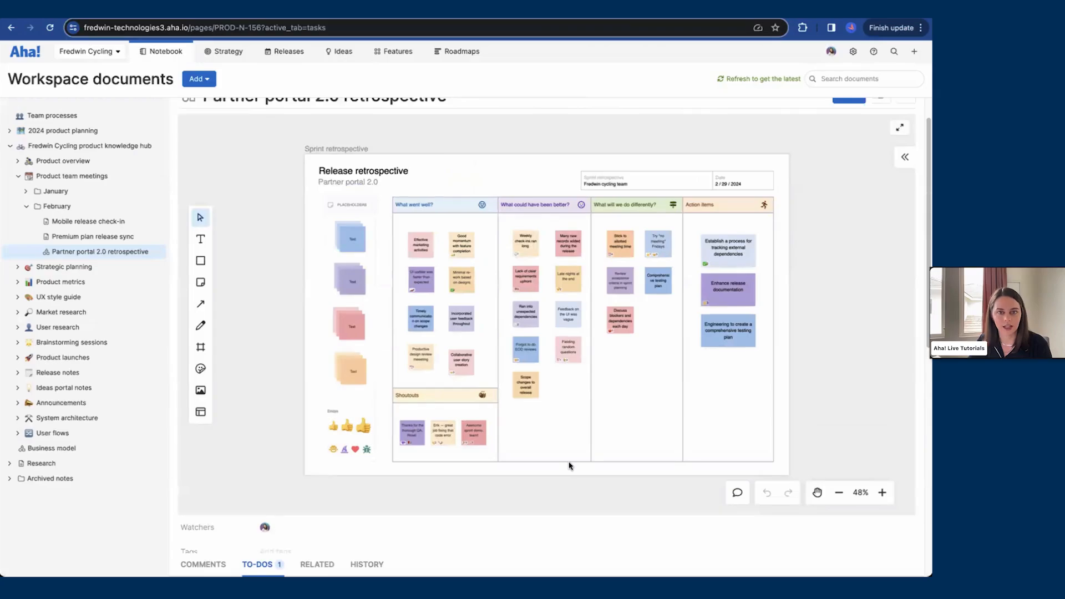
left_click(900, 127)
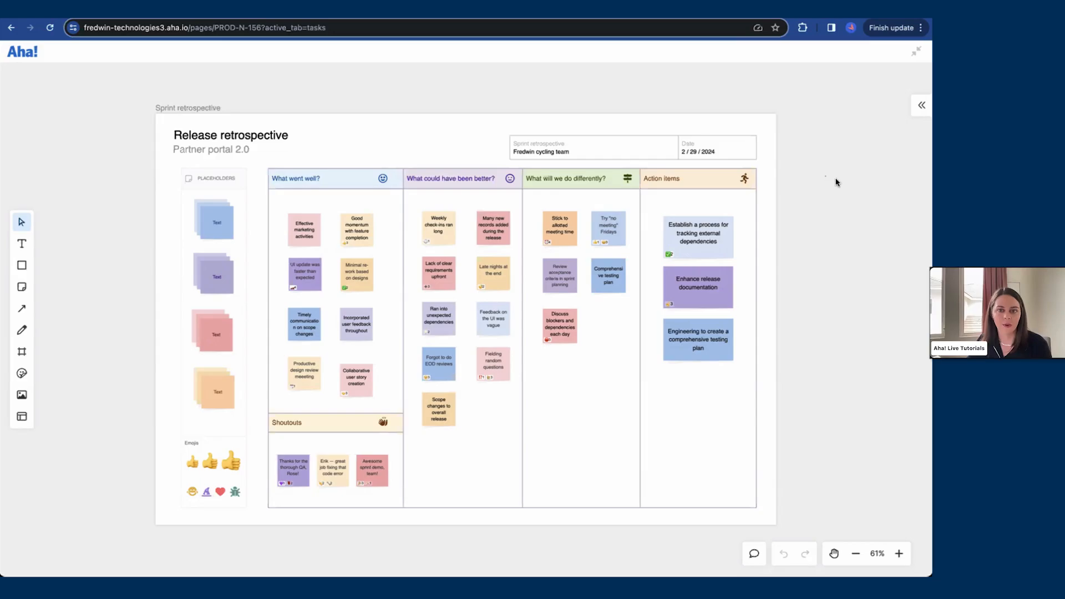
left_click(917, 52)
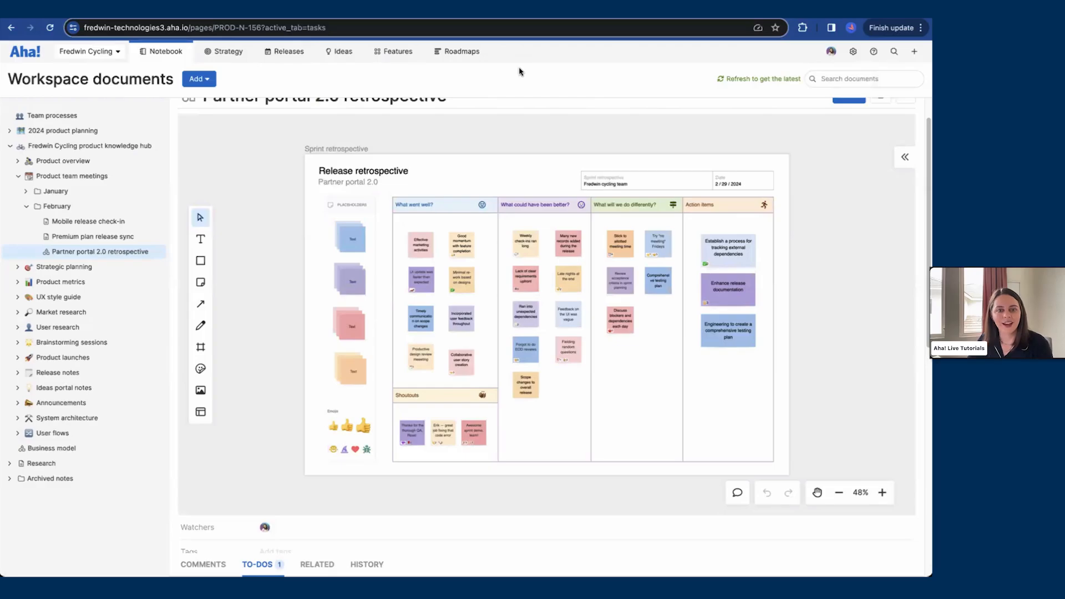
Step: Search the knowledge base help for Release and open the Introduction to releases article
scroll(582, 115, "up", 1)
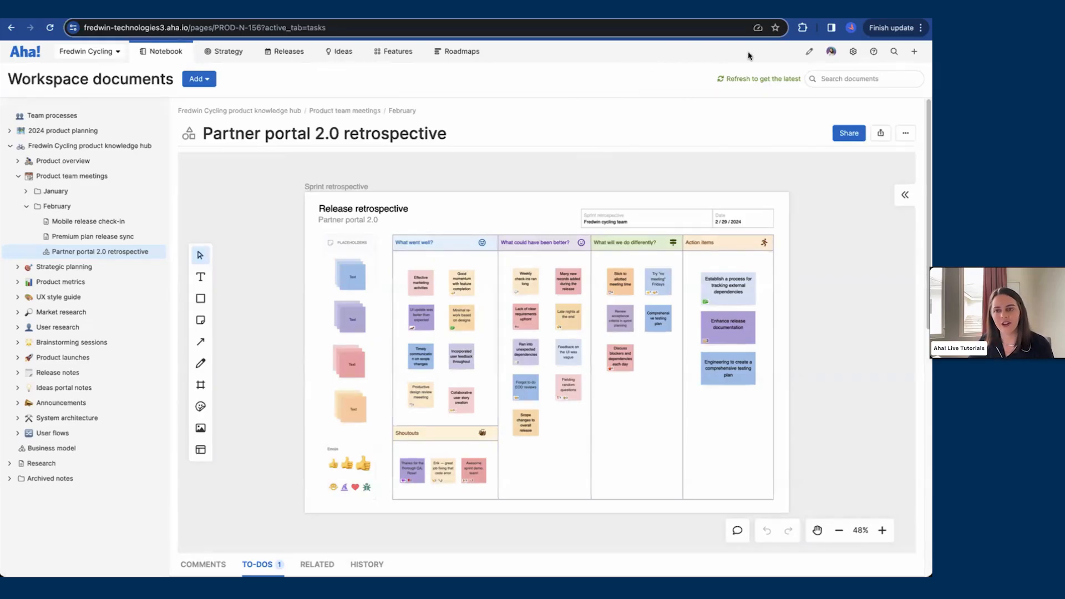
left_click(875, 55)
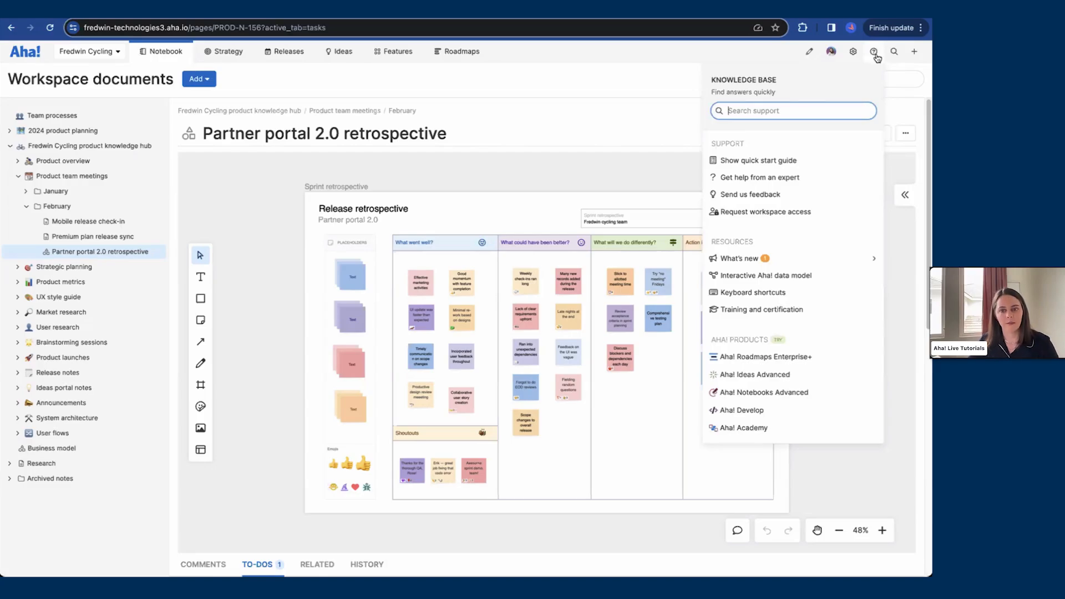
type("Release")
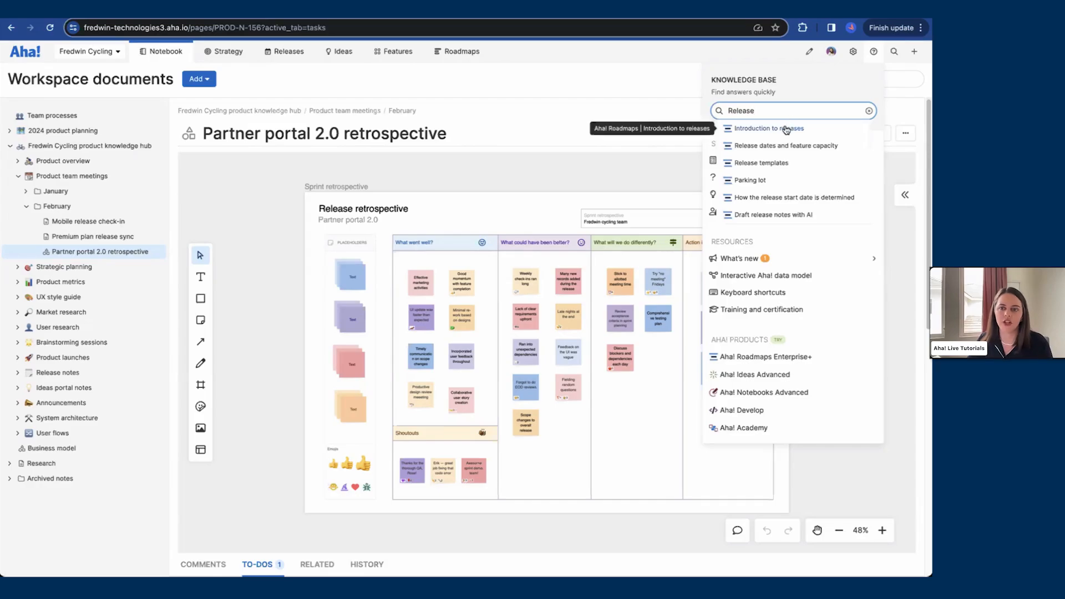
left_click(784, 131)
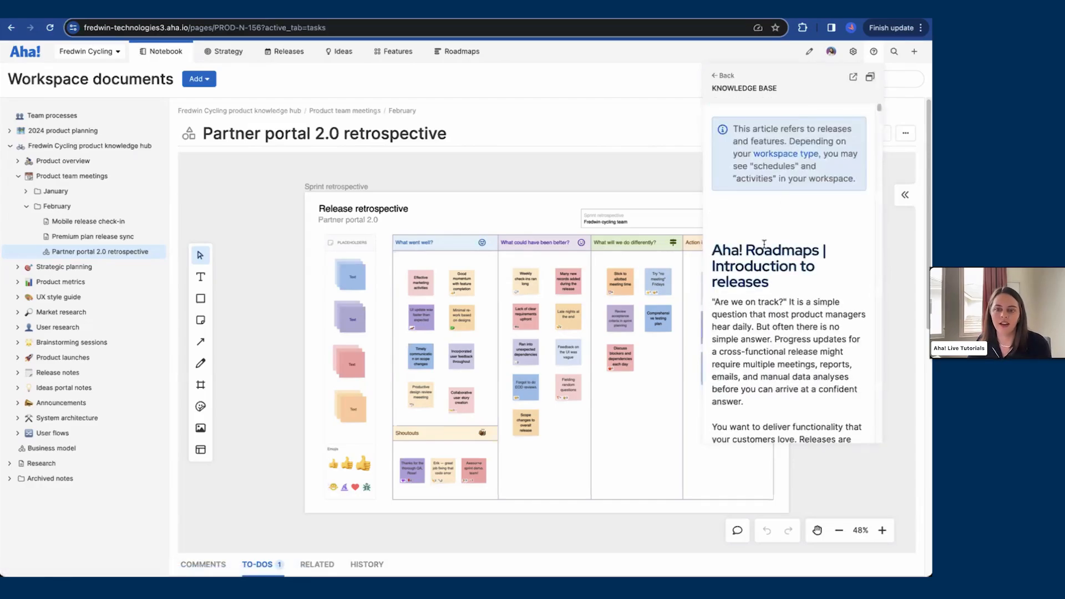
Step: Scroll through the Introduction to releases article and pop it out into a floating window, repositioning it
scroll(765, 244, "down", 4)
scroll(764, 244, "down", 5)
scroll(765, 244, "up", 6)
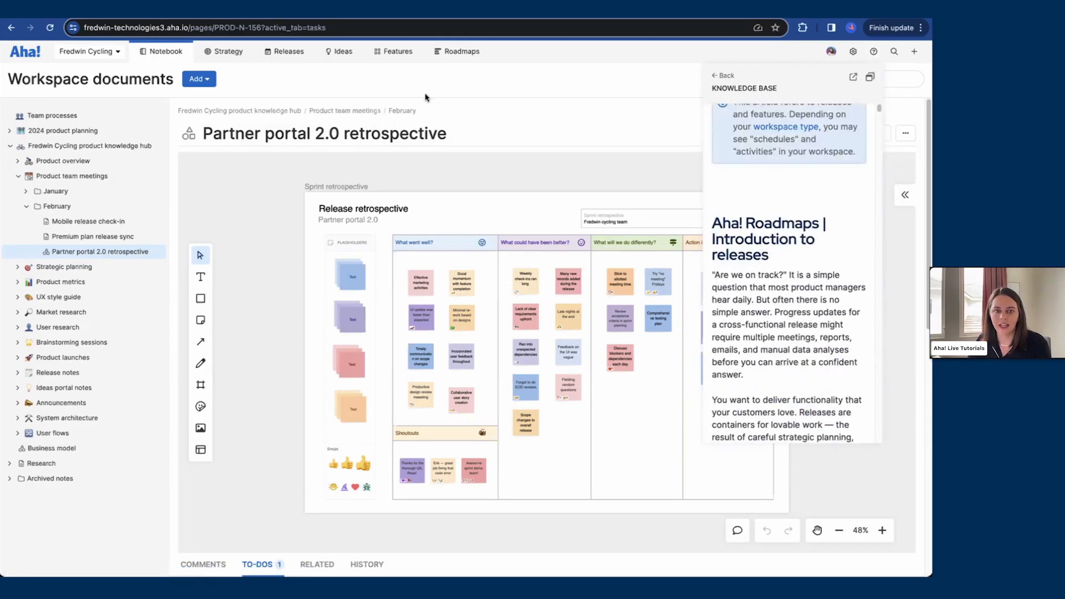
scroll(417, 162, "down", 2)
scroll(417, 162, "up", 5)
scroll(541, 165, "down", 4)
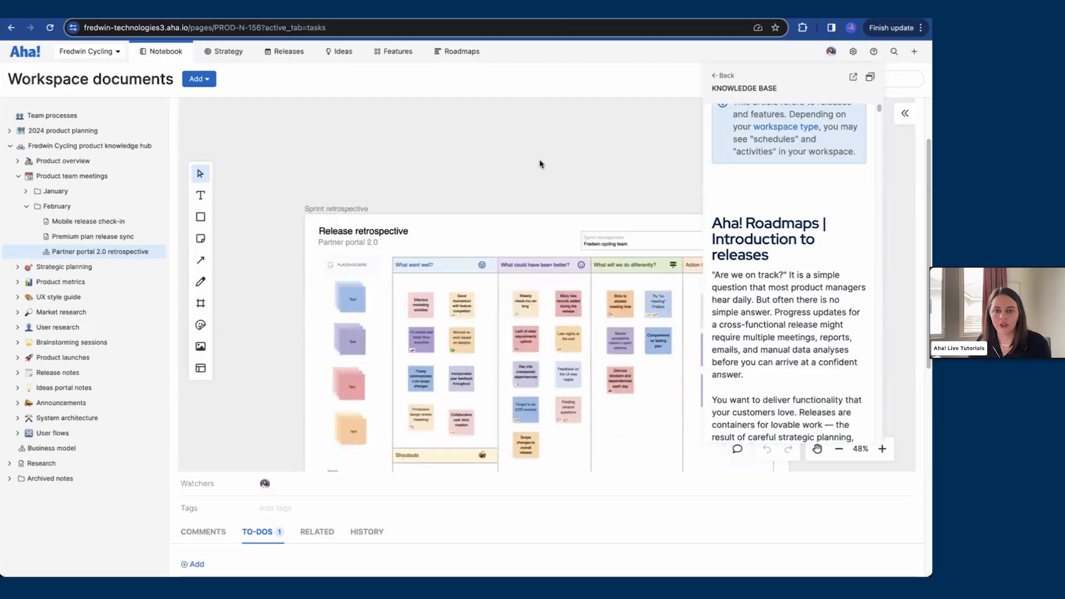
scroll(541, 164, "down", 1)
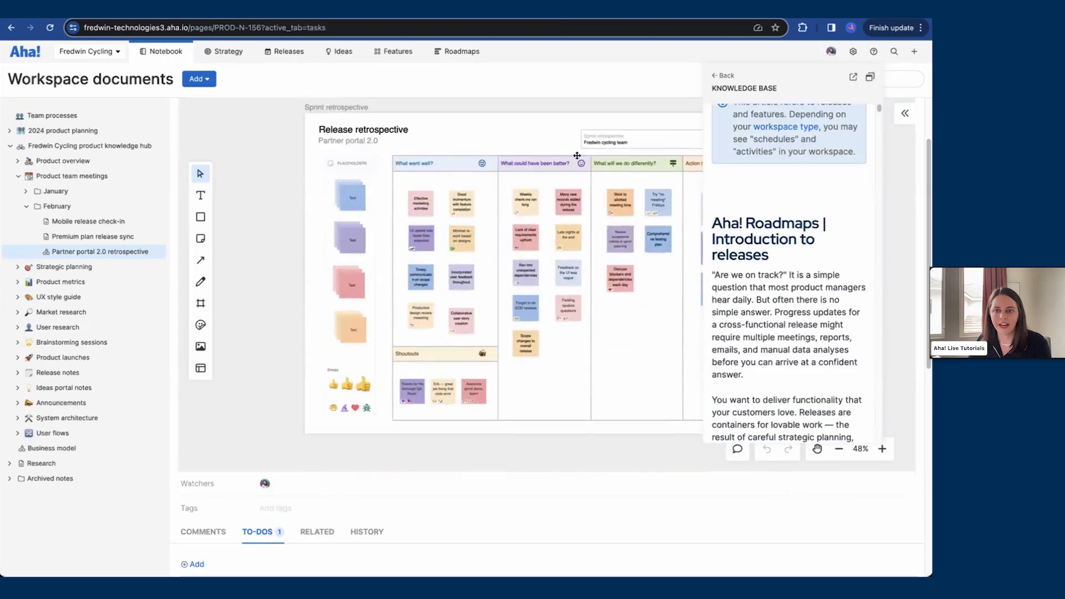
left_click(869, 79)
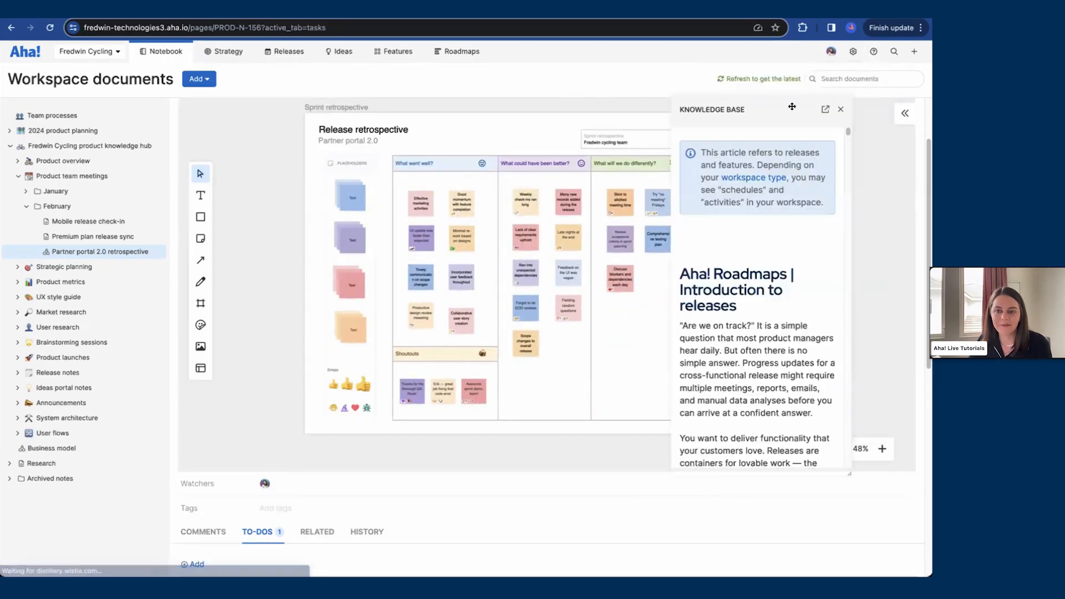
mouse_move(819, 87)
left_mouse_down()
mouse_move(481, 84)
mouse_move(830, 85)
left_mouse_up()
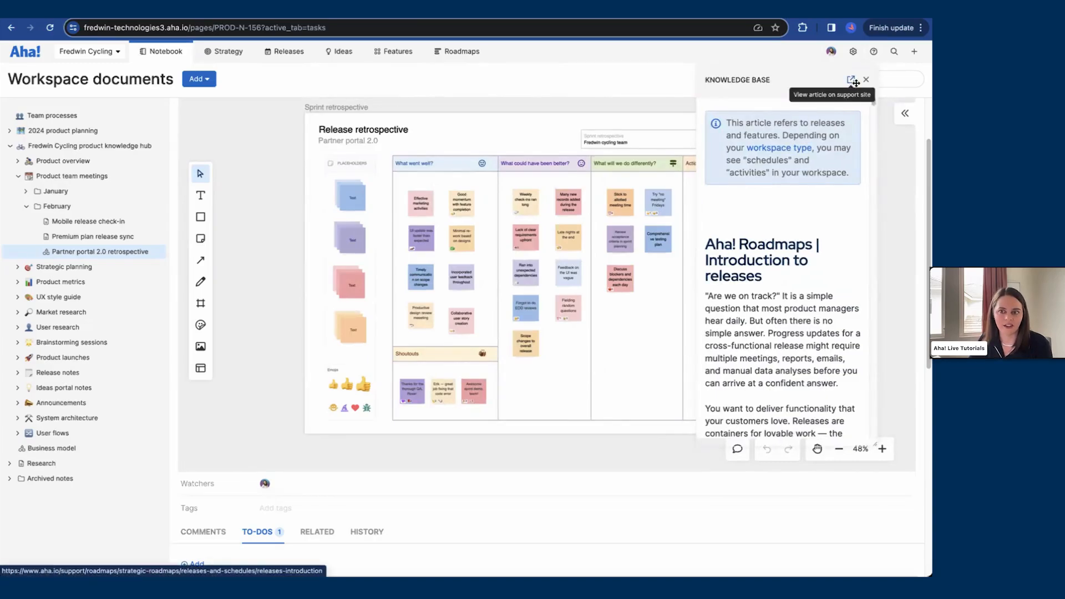
left_click(867, 83)
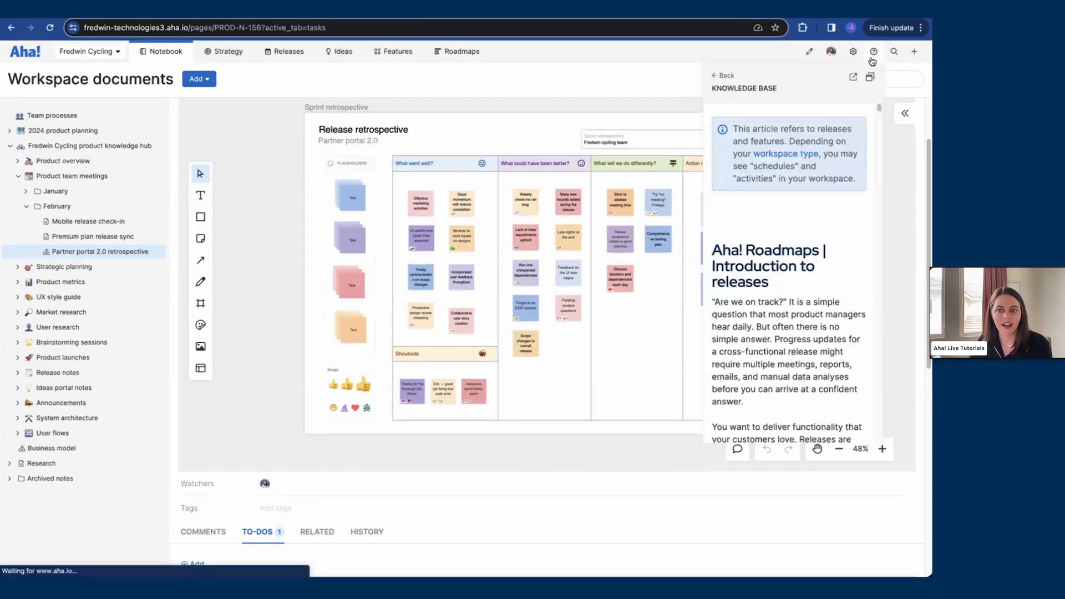
Step: Return to the knowledge base search results and clear the Release search
left_click(727, 77)
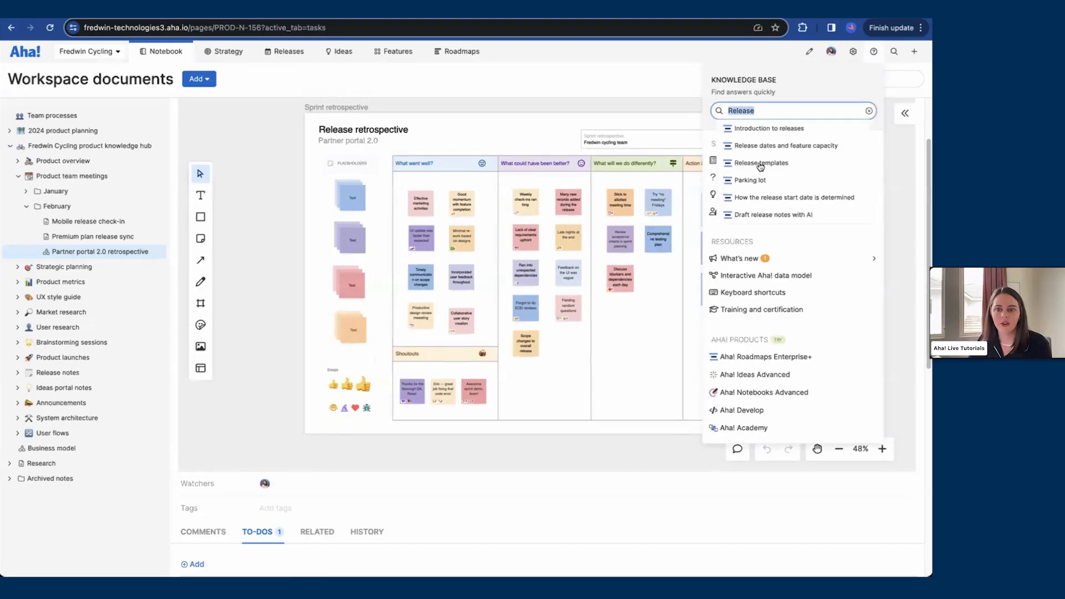
left_click(872, 111)
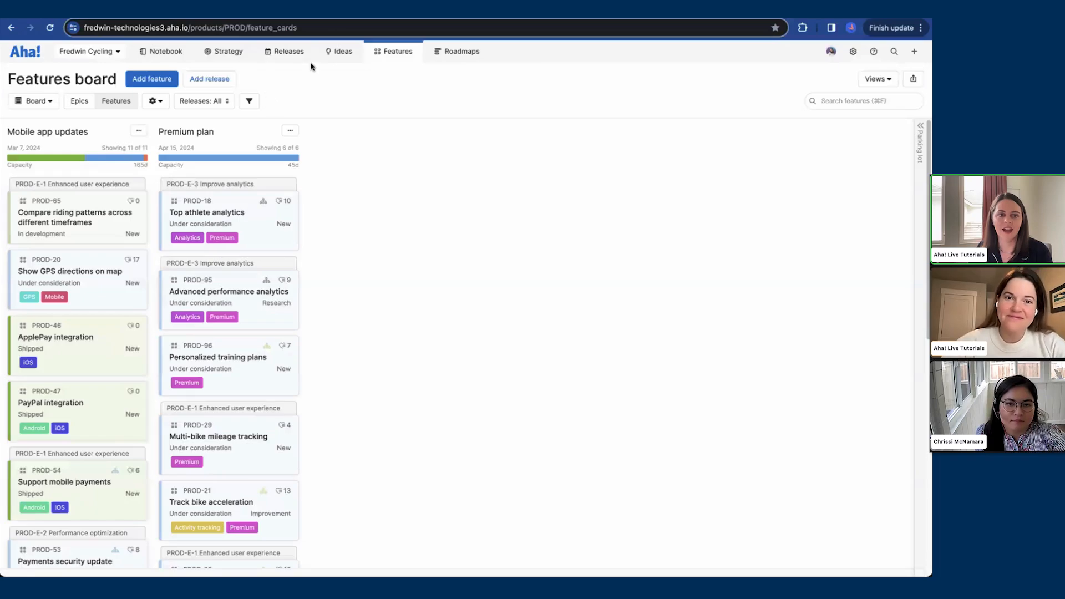
Step: Switch to the Premium plan Gantt and open the release settings filter options, then close them
left_click(284, 13)
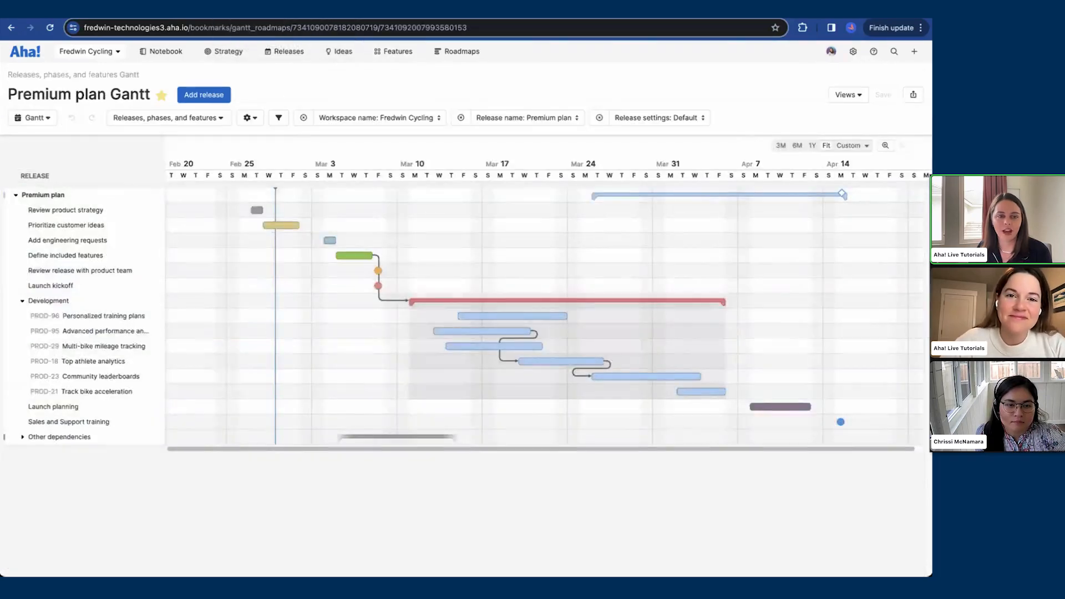
left_click(643, 118)
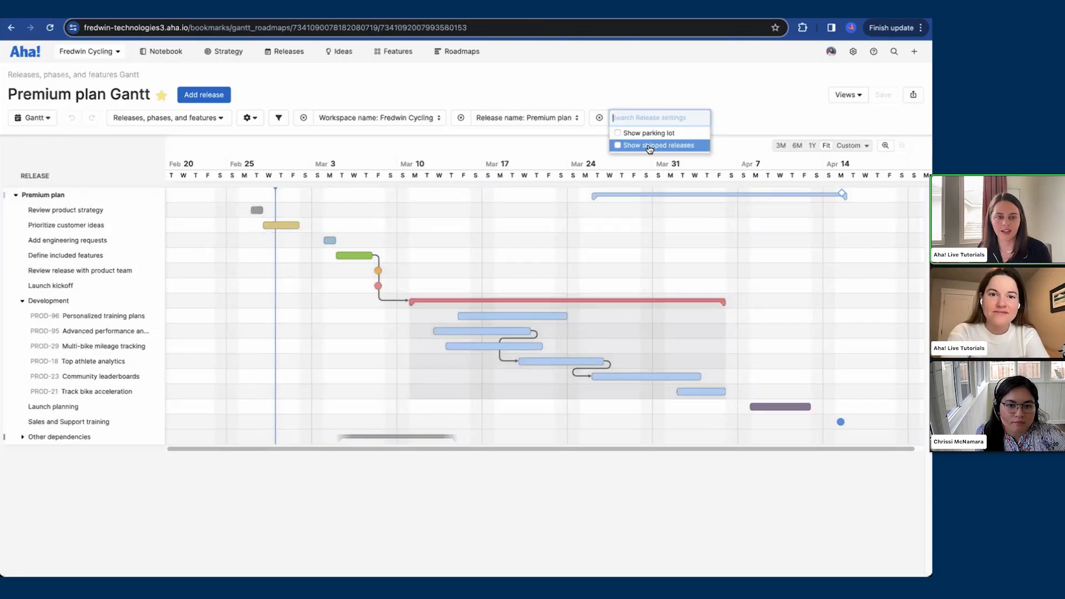
left_click(631, 96)
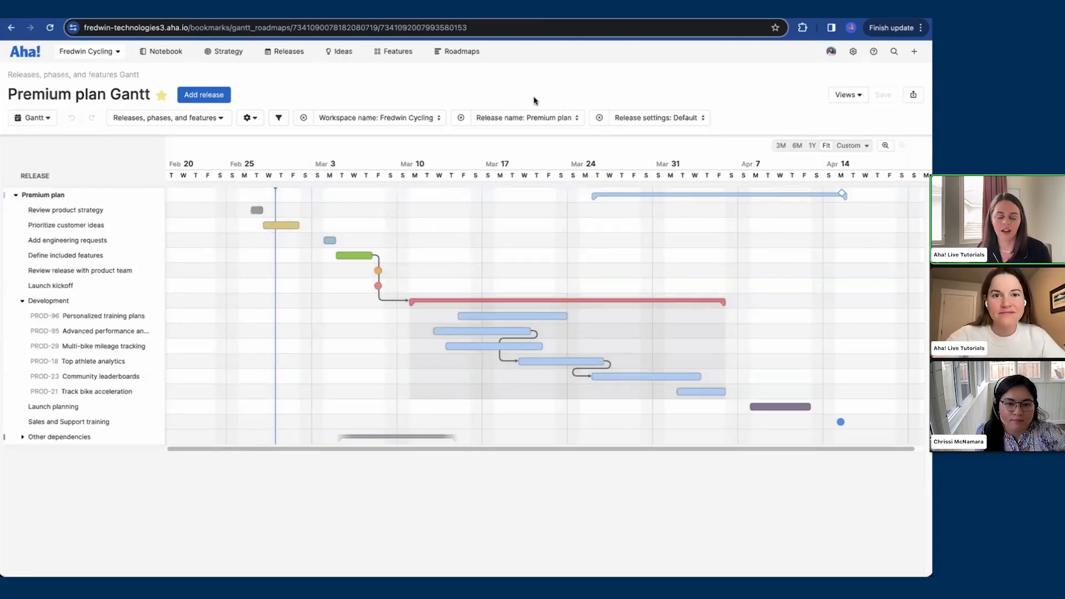
left_click(461, 51)
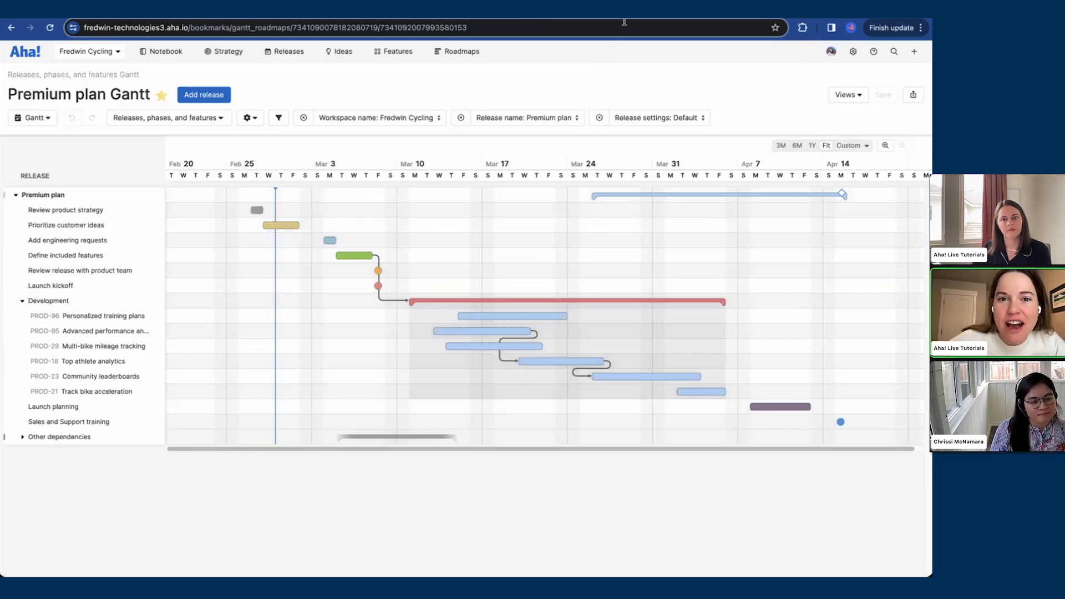
Step: Switch to workspace documents and open the Partner portal 2.0 release notes from the Release notes folder
left_click(666, 12)
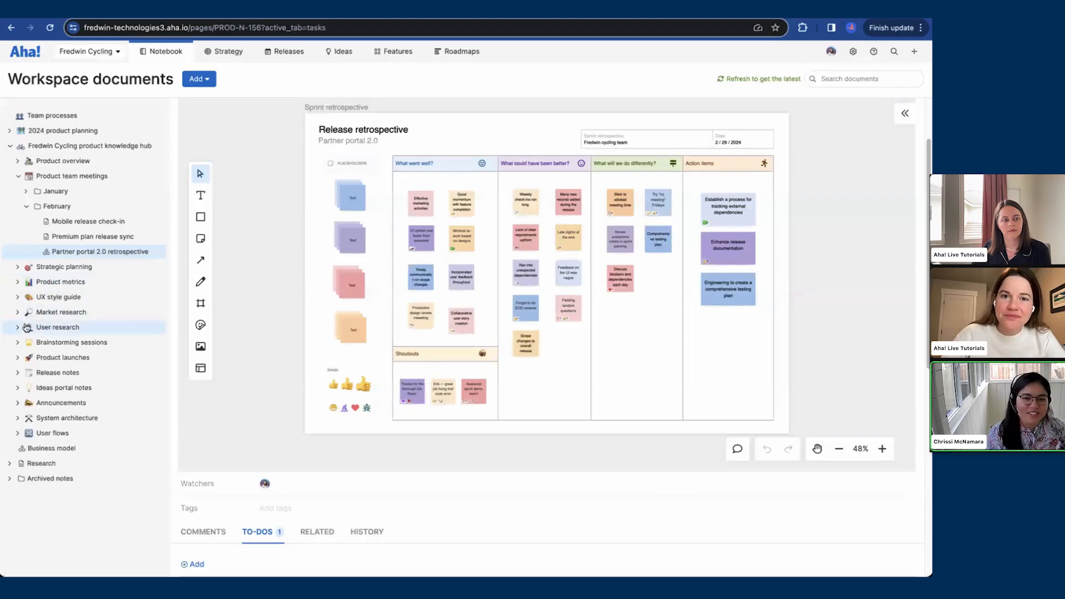
left_click(17, 372)
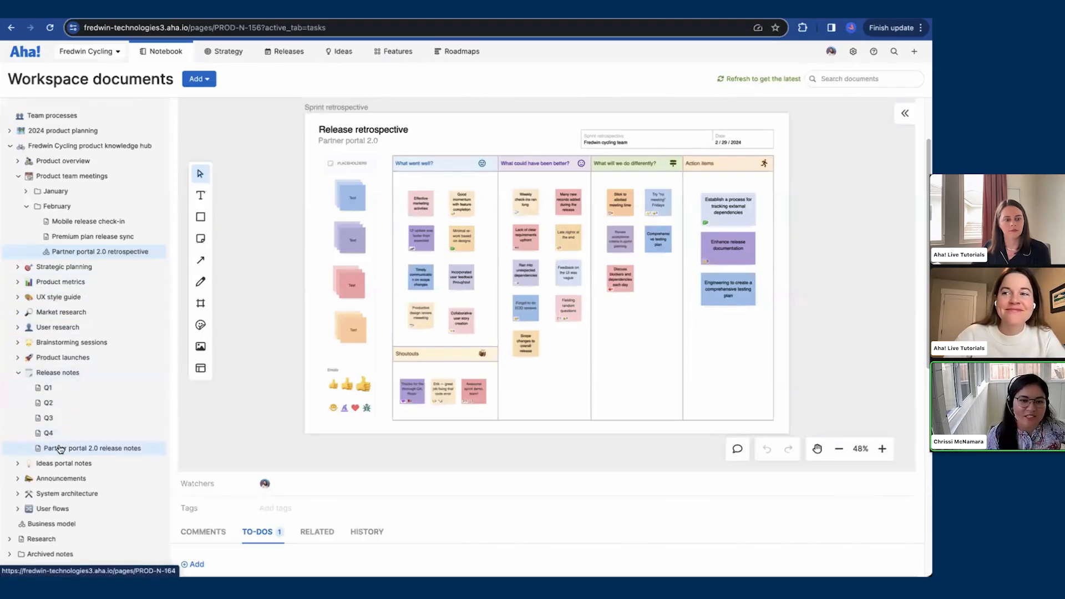
left_click(59, 449)
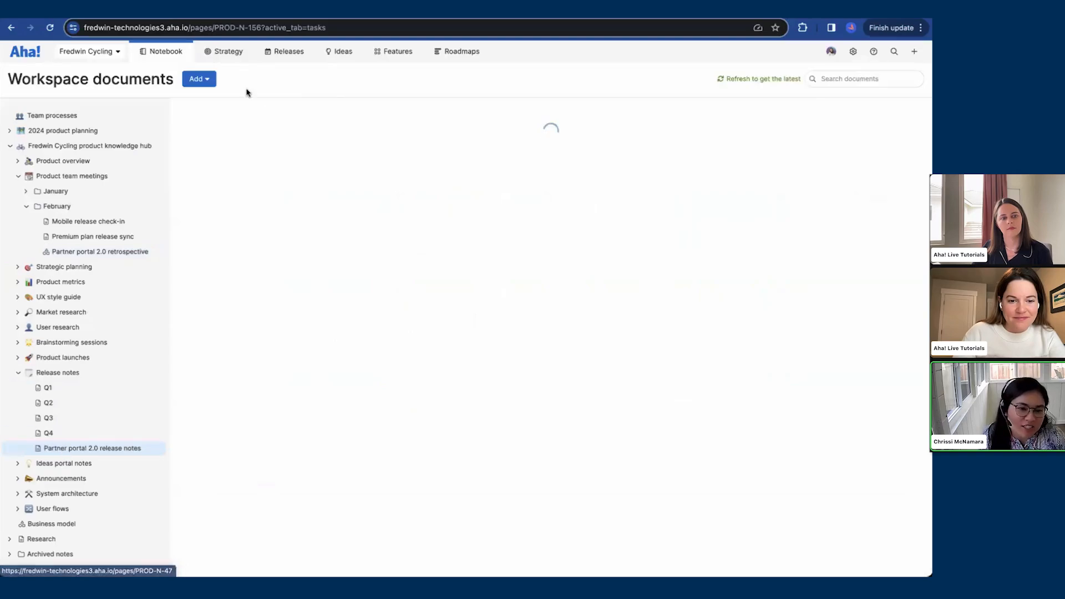
left_click(49, 27)
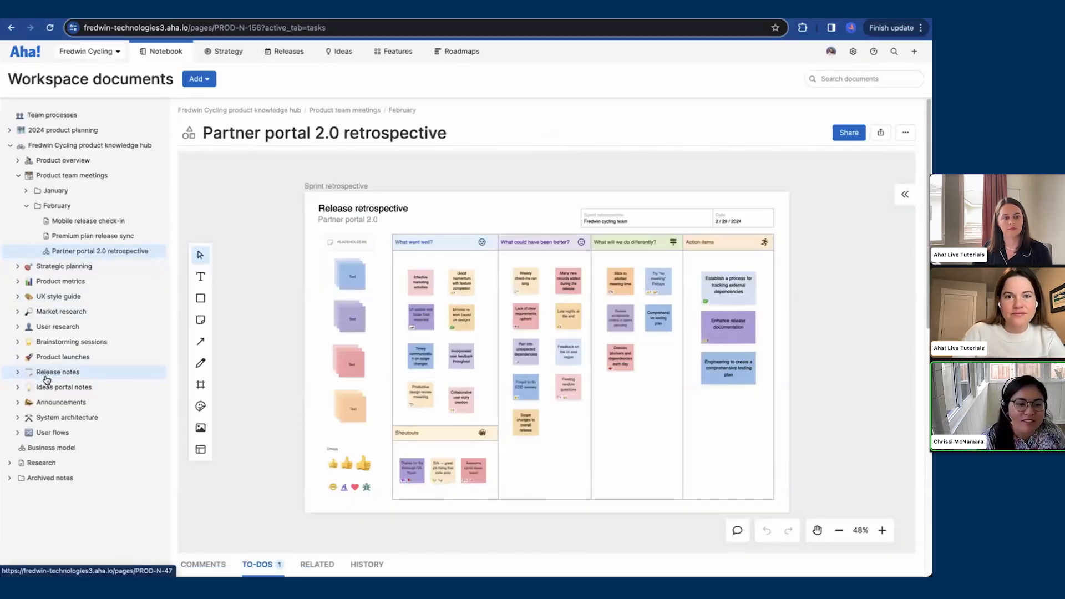
left_click(18, 372)
left_click(61, 449)
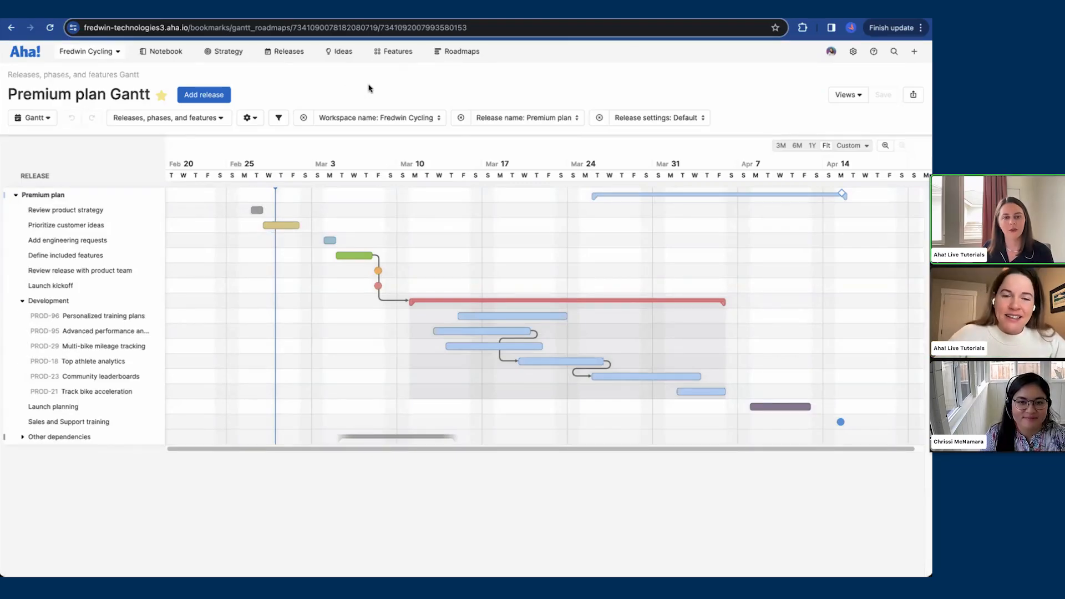
Step: Open the workspace name filter on the Premium plan Gantt to view the available workspaces, then close it
left_click(403, 121)
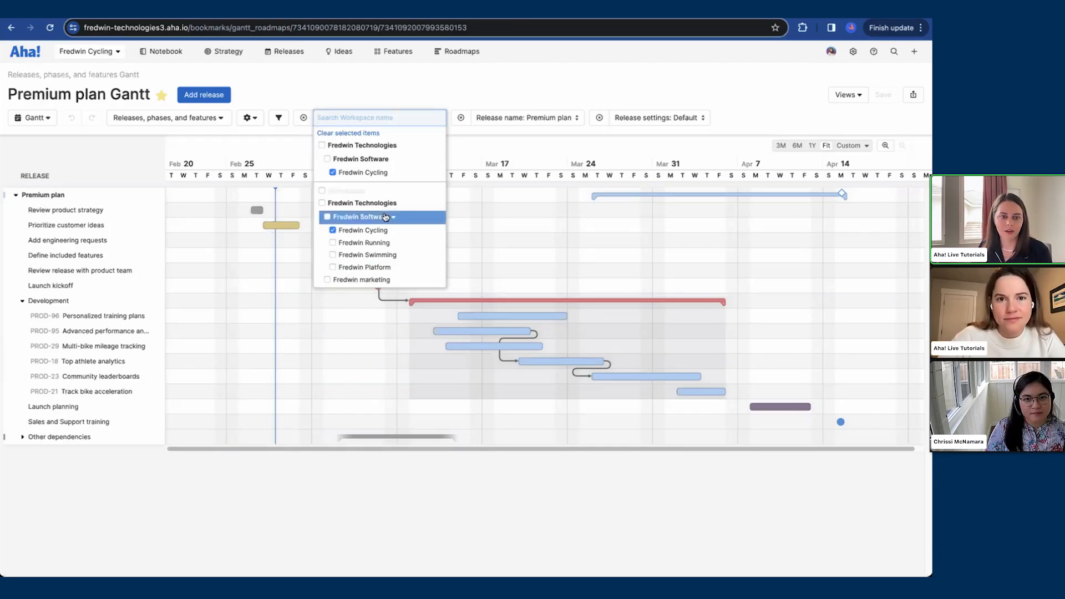
left_click(384, 91)
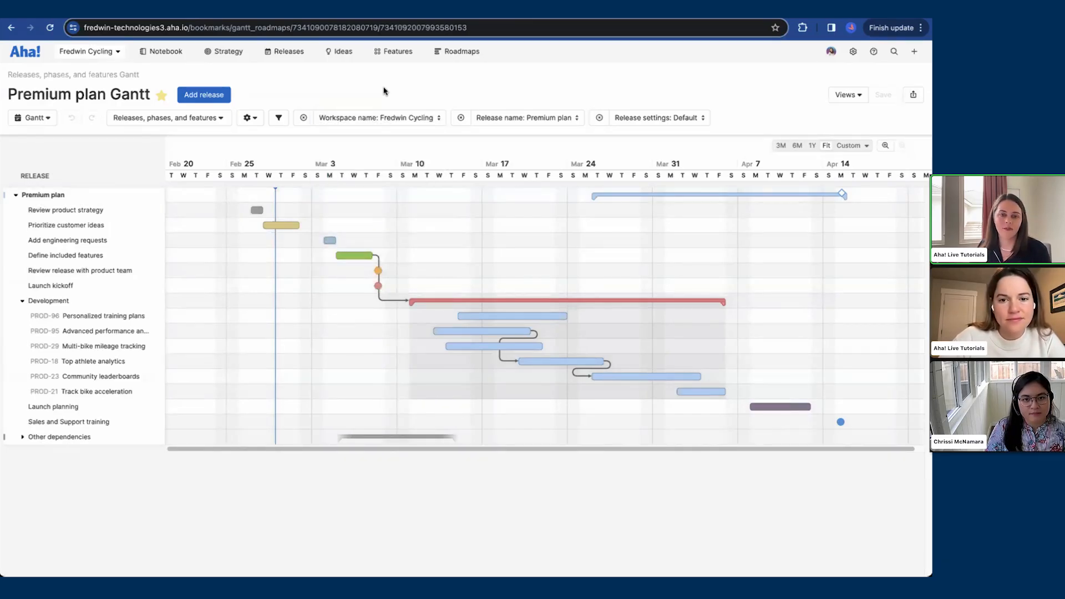